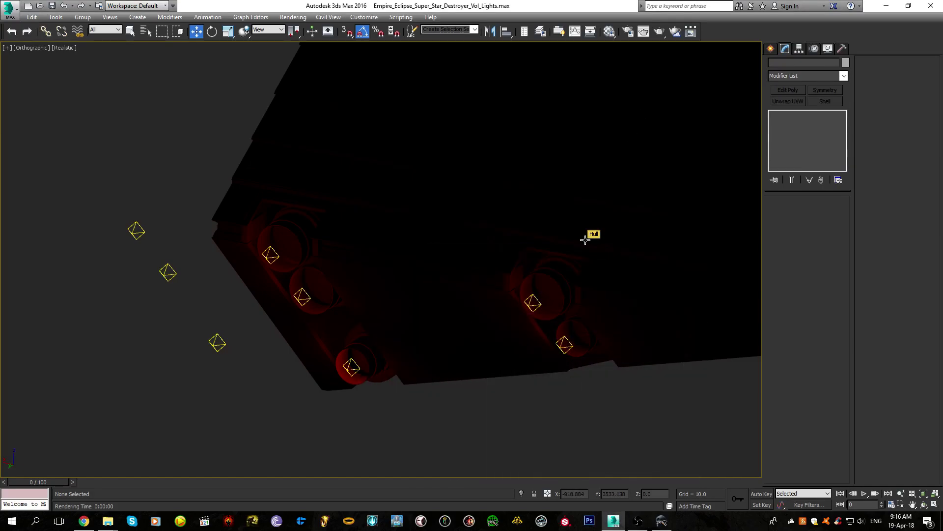
# Examine the red omni lights around the stern engines and the green lights along the ship's side
pyautogui.moveTo(590, 236); pyautogui.dragTo(514, 259, button='middle')
pyautogui.scroll(-3, 564, 240)
pyautogui.scroll(3, 477, 296)
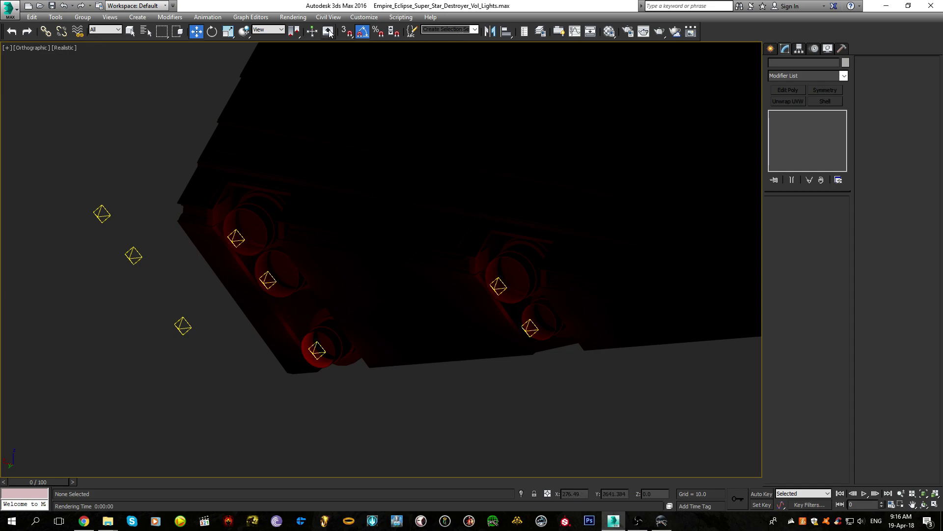
pyautogui.click(307, 19)
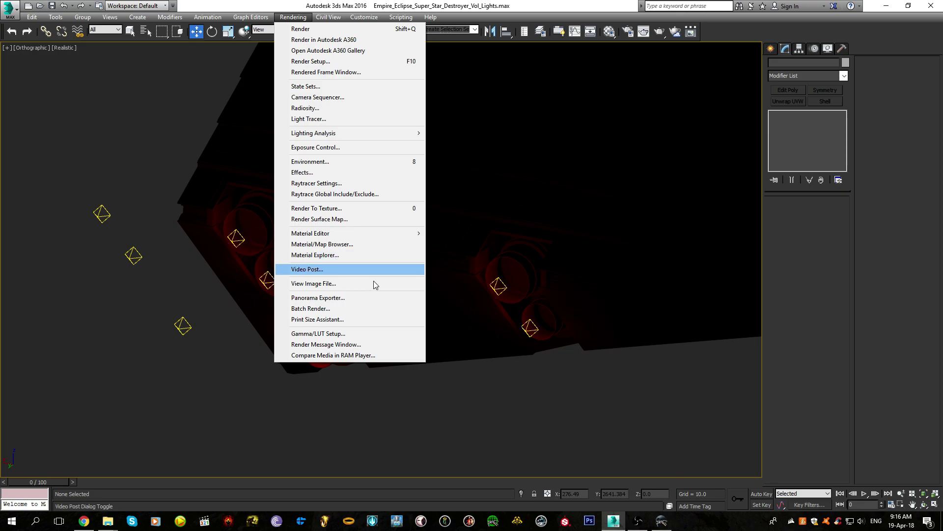
pyautogui.click(532, 378)
pyautogui.moveTo(597, 175); pyautogui.dragTo(429, 293, button='middle')
pyautogui.scroll(-3, 429, 293)
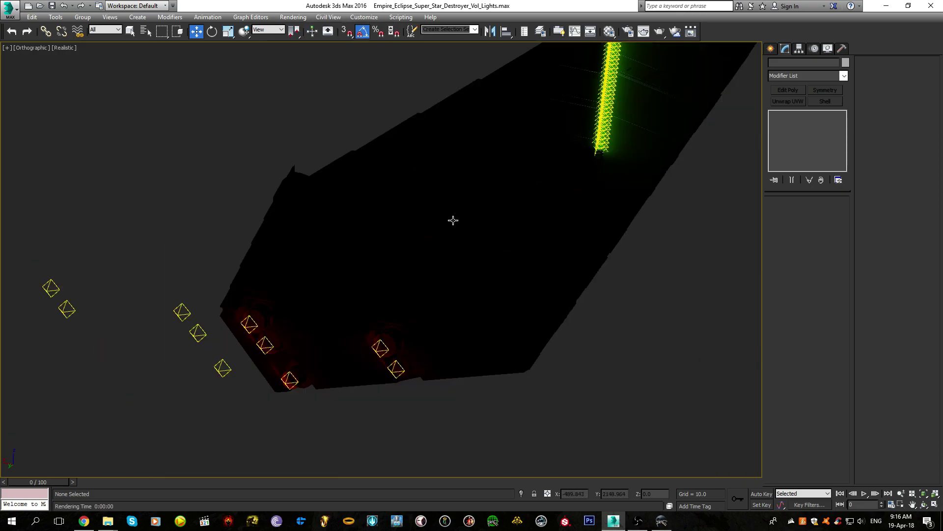
pyautogui.moveTo(452, 220); pyautogui.dragTo(446, 270, button='middle')
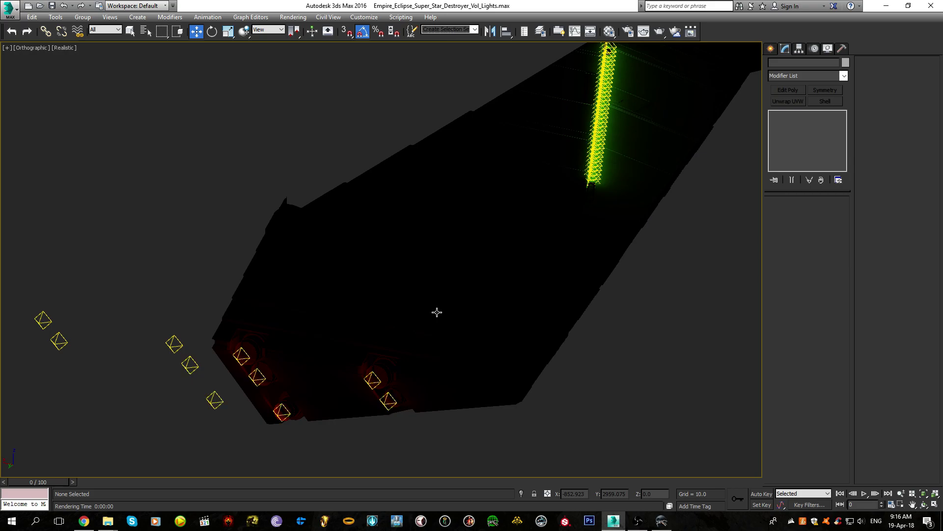
pyautogui.keyDown('alt'); pyautogui.moveTo(447, 312); pyautogui.dragTo(589, 355, button='middle'); pyautogui.keyUp('alt')
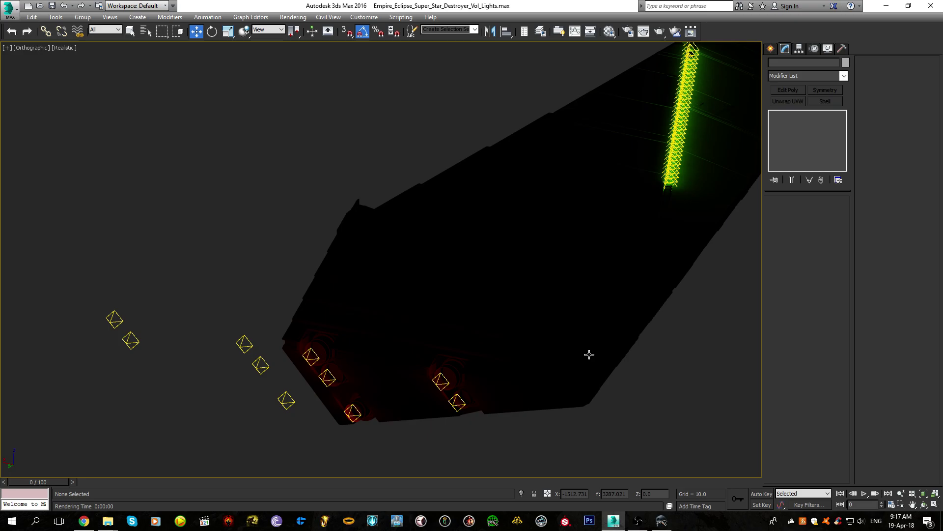
# Examine the hull, engines and green light strip from several angles with edged faces displayed
pyautogui.moveTo(436, 351); pyautogui.dragTo(470, 294, button='middle')
pyautogui.scroll(2, 430, 343)
pyautogui.scroll(-1, 412, 353)
pyautogui.scroll(-2, 420, 351)
pyautogui.moveTo(526, 281); pyautogui.dragTo(353, 401, button='middle')
pyautogui.scroll(3, 426, 299)
pyautogui.press('F4')
pyautogui.scroll(-2, 426, 297)
pyautogui.moveTo(410, 380); pyautogui.dragTo(536, 212, button='middle')
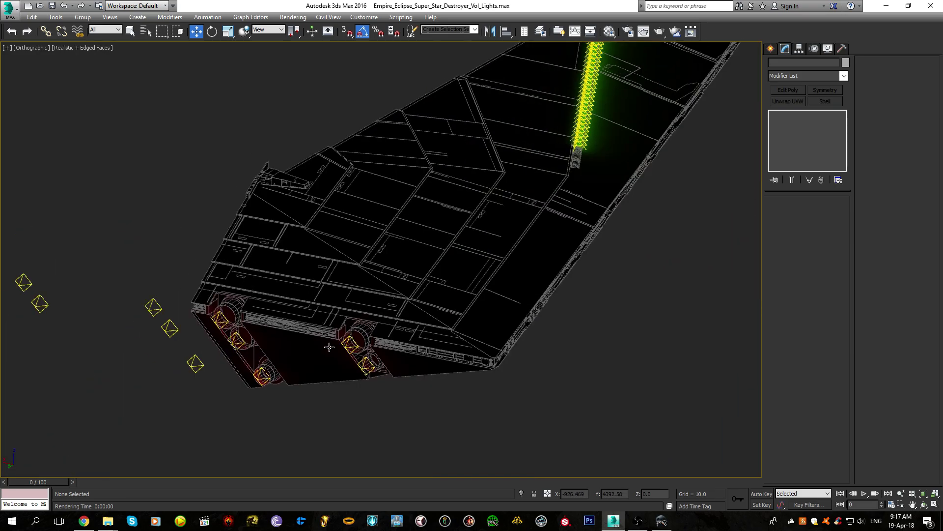
pyautogui.scroll(2, 329, 347)
pyautogui.moveTo(623, 134); pyautogui.dragTo(354, 413, button='middle')
pyautogui.scroll(-5, 352, 389)
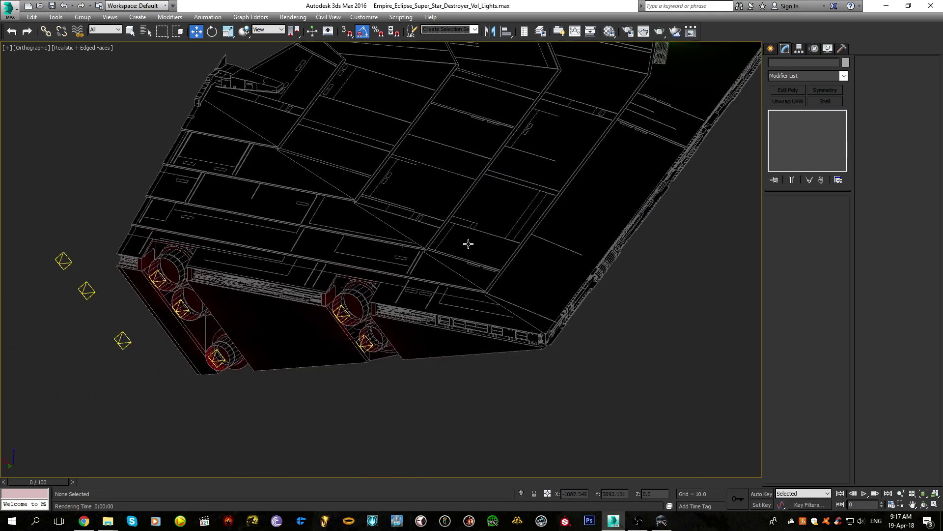
pyautogui.press('F4')
pyautogui.scroll(5, 356, 381)
pyautogui.press('F4')
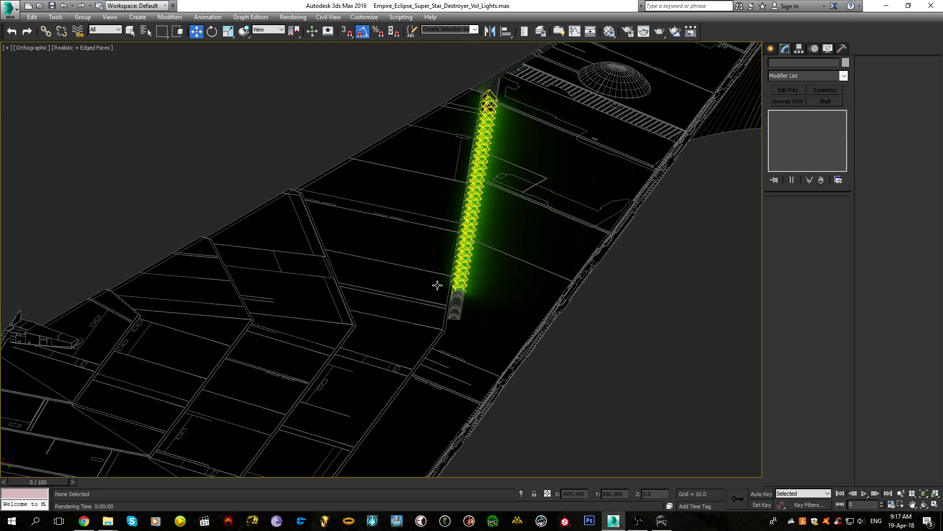
pyautogui.keyDown('alt'); pyautogui.moveTo(437, 285); pyautogui.dragTo(423, 316, button='middle'); pyautogui.keyUp('alt')
pyautogui.scroll(-5, 423, 317)
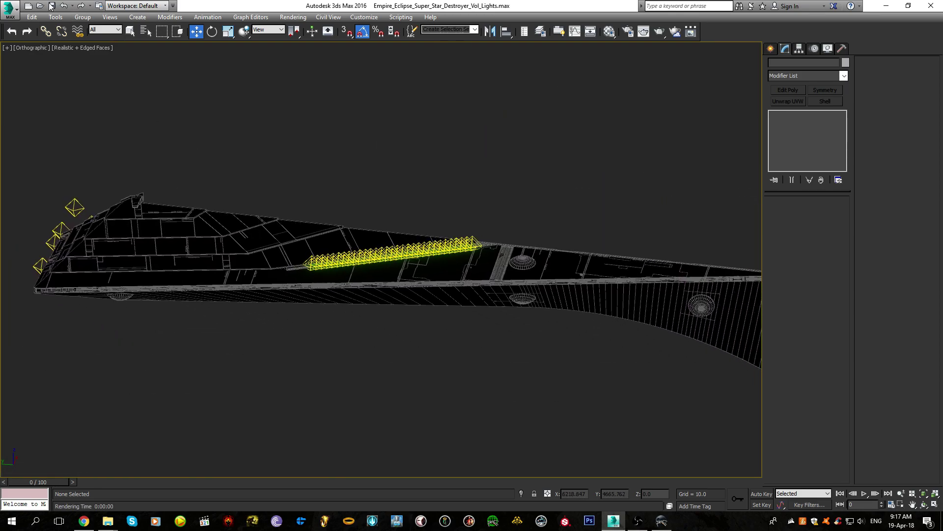
# Save an incremental copy of the scene as Empire_Eclipse_Super_Star_Destroyer_Vol_Lights01.max in the scenes folder
pyautogui.click(10, 8)
pyautogui.moveTo(63, 122)
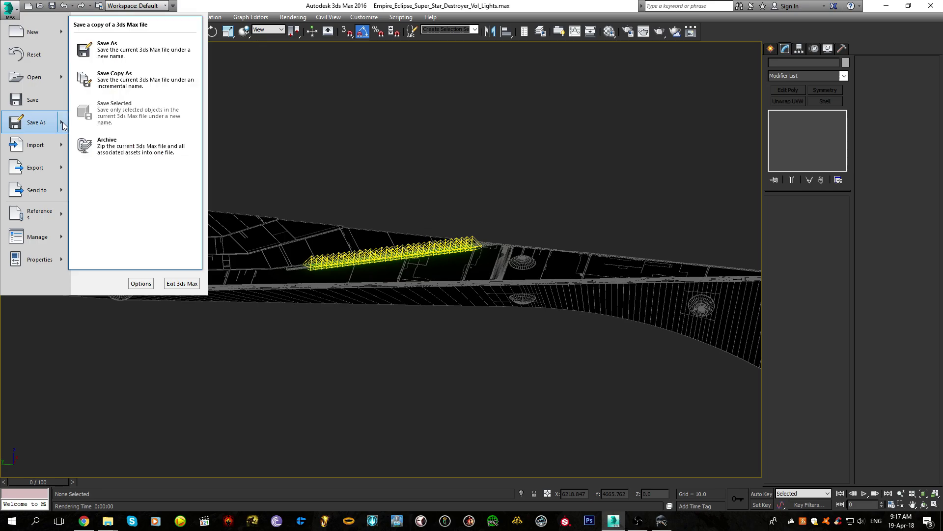
pyautogui.click(115, 85)
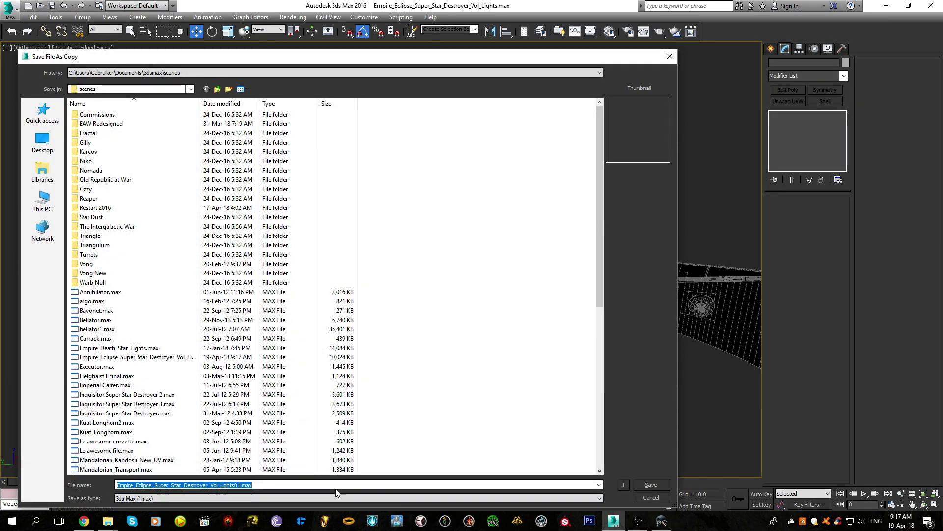
pyautogui.click(650, 487)
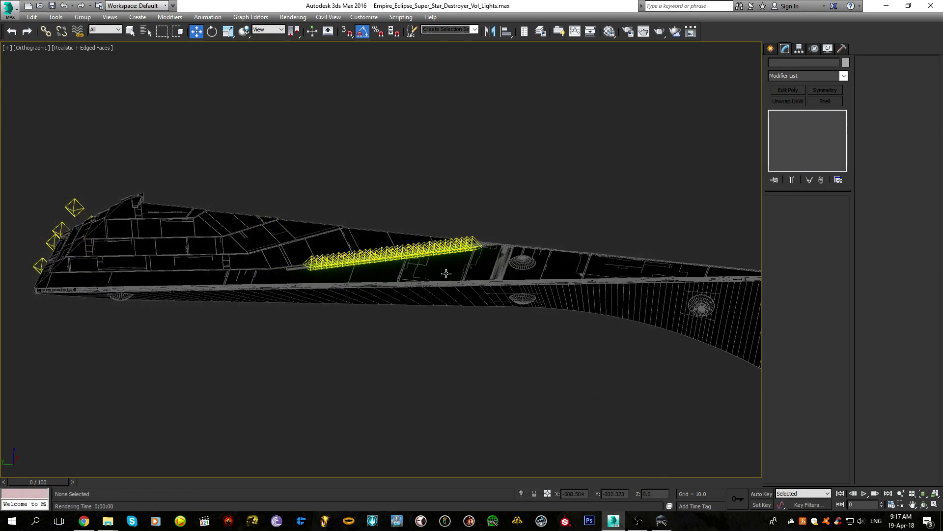
# Delete the three red omni lights in front of the ship's bow, using wireframe display to isolate them
pyautogui.scroll(5, 490, 291)
pyautogui.scroll(-10, 491, 291)
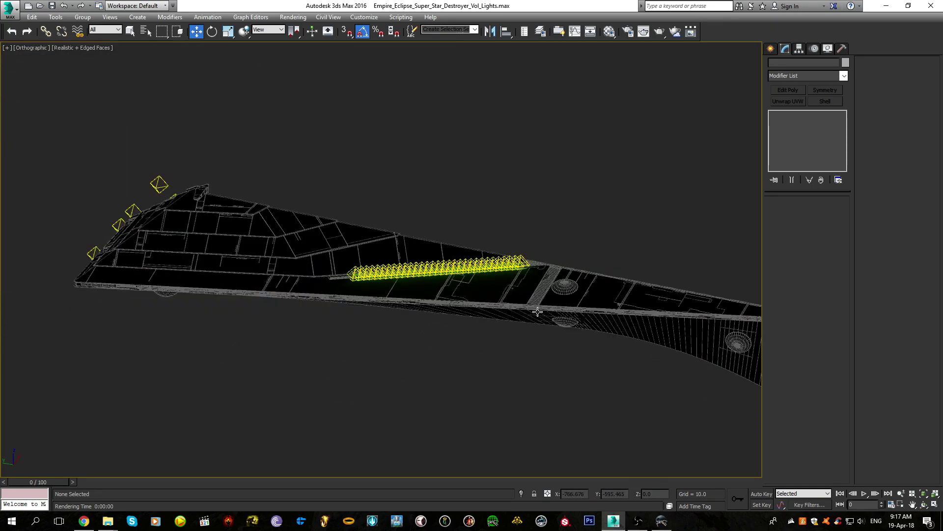
pyautogui.scroll(-2, 539, 312)
pyautogui.moveTo(611, 334); pyautogui.dragTo(364, 280, button='middle')
pyautogui.scroll(7, 420, 290)
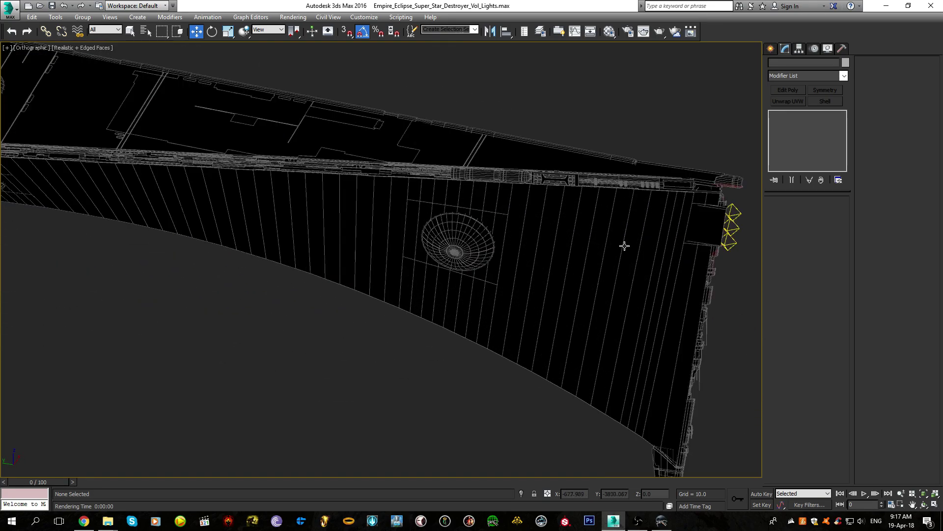
pyautogui.moveTo(717, 155); pyautogui.dragTo(619, 210, button='middle')
pyautogui.moveTo(617, 204); pyautogui.dragTo(467, 403)
pyautogui.scroll(-3, 428, 362)
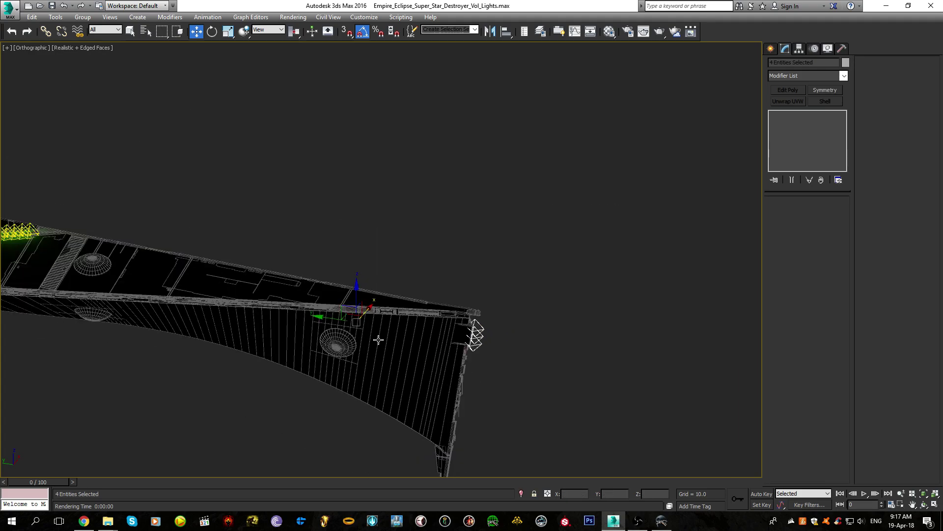
pyautogui.scroll(3, 440, 351)
pyautogui.scroll(5, 492, 290)
pyautogui.press('F3')
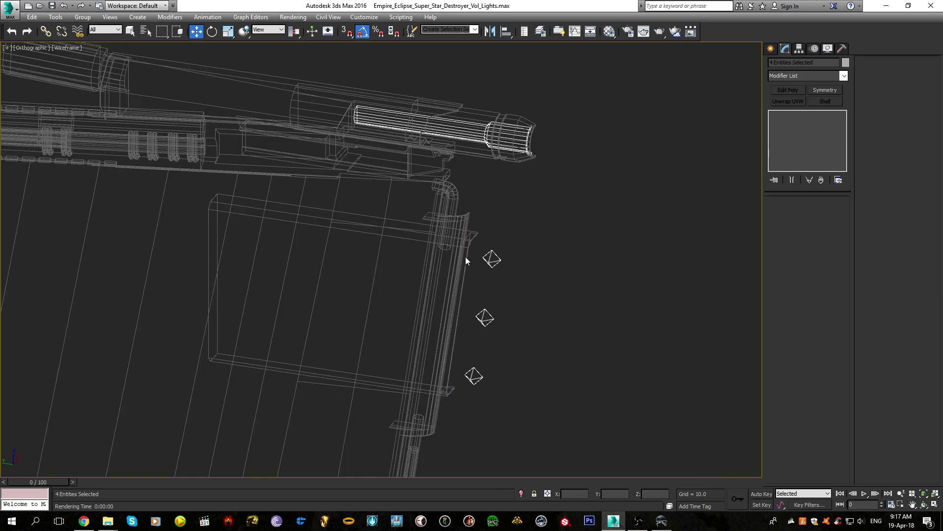
pyautogui.moveTo(532, 146); pyautogui.dragTo(588, 187)
pyautogui.hotkey('ctrl', 'z')
pyautogui.keyDown('alt'); pyautogui.moveTo(571, 112); pyautogui.dragTo(509, 146); pyautogui.keyUp('alt')
pyautogui.scroll(-5, 480, 160)
pyautogui.scroll(4, 488, 179)
pyautogui.click(467, 173)
pyautogui.keyDown('ctrl'); pyautogui.click(463, 212); pyautogui.keyUp('ctrl')
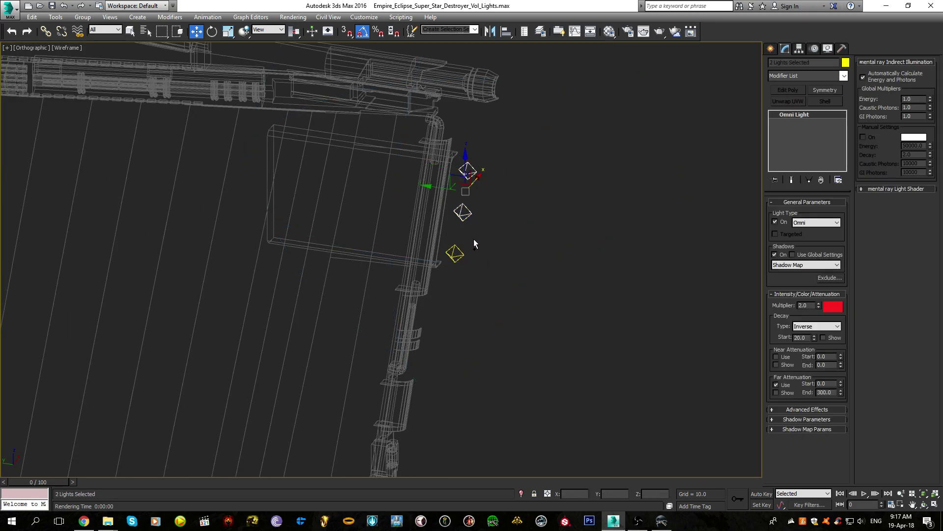
pyautogui.keyDown('ctrl'); pyautogui.moveTo(472, 238); pyautogui.dragTo(449, 269); pyautogui.keyUp('ctrl')
pyautogui.scroll(-10, 447, 263)
pyautogui.moveTo(160, 220); pyautogui.dragTo(351, 269, button='middle')
pyautogui.scroll(3, 351, 270)
pyautogui.hotkey('ctrl', 'd')
# Examine the glow of the green omni lights along the trench in shaded display
pyautogui.press('F3')
pyautogui.scroll(3, 545, 283)
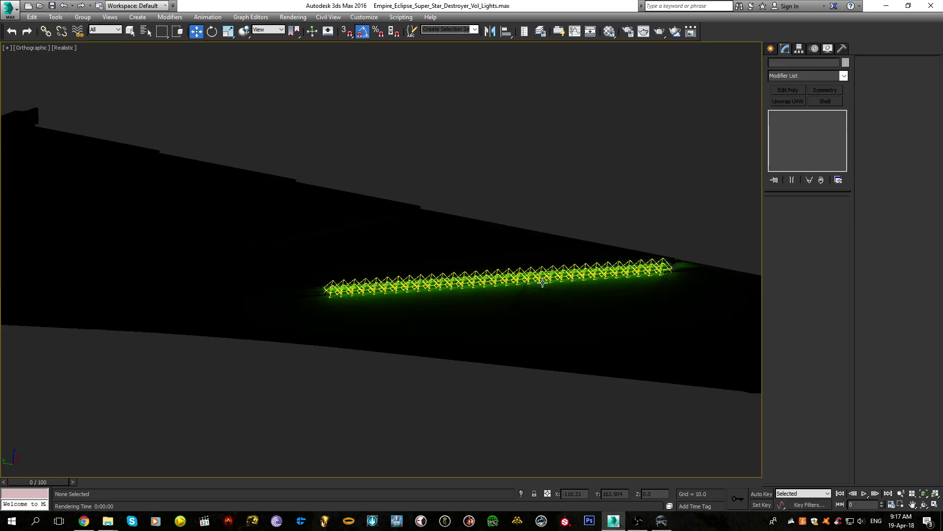
pyautogui.keyDown('alt'); pyautogui.moveTo(524, 300); pyautogui.dragTo(457, 396, button='middle'); pyautogui.keyUp('alt')
pyautogui.scroll(5, 479, 359)
pyautogui.scroll(-3, 493, 353)
pyautogui.keyDown('alt'); pyautogui.moveTo(493, 353); pyautogui.dragTo(499, 388, button='middle'); pyautogui.keyUp('alt')
pyautogui.scroll(-5, 515, 388)
pyautogui.scroll(5, 533, 410)
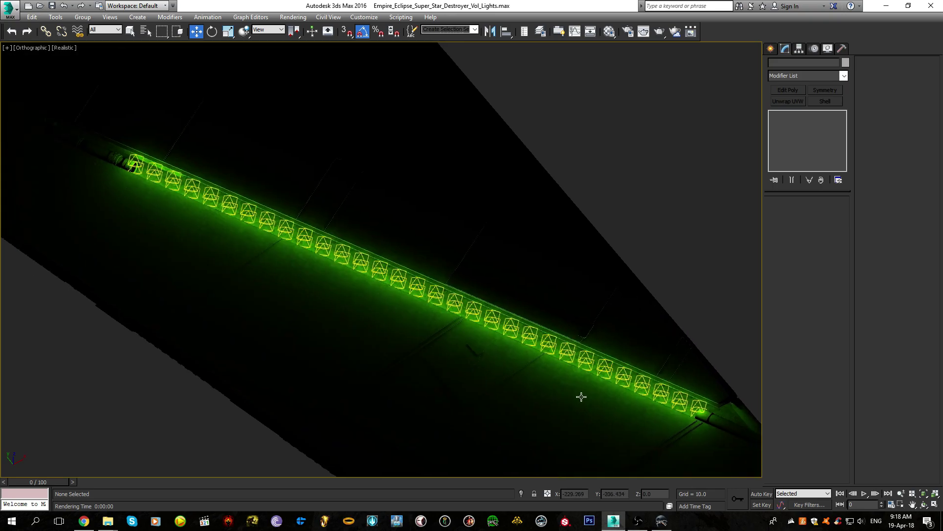
pyautogui.moveTo(262, 296); pyautogui.dragTo(373, 300, button='middle')
pyautogui.moveTo(372, 301); pyautogui.dragTo(352, 232, button='middle')
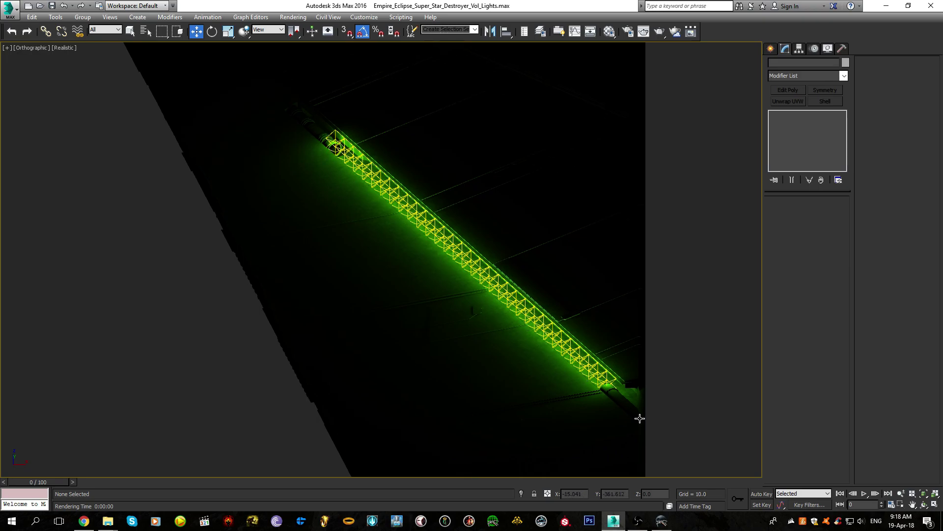
pyautogui.moveTo(531, 352); pyautogui.dragTo(605, 394, button='middle')
pyautogui.moveTo(443, 368); pyautogui.dragTo(426, 332, button='middle')
pyautogui.scroll(-2, 426, 332)
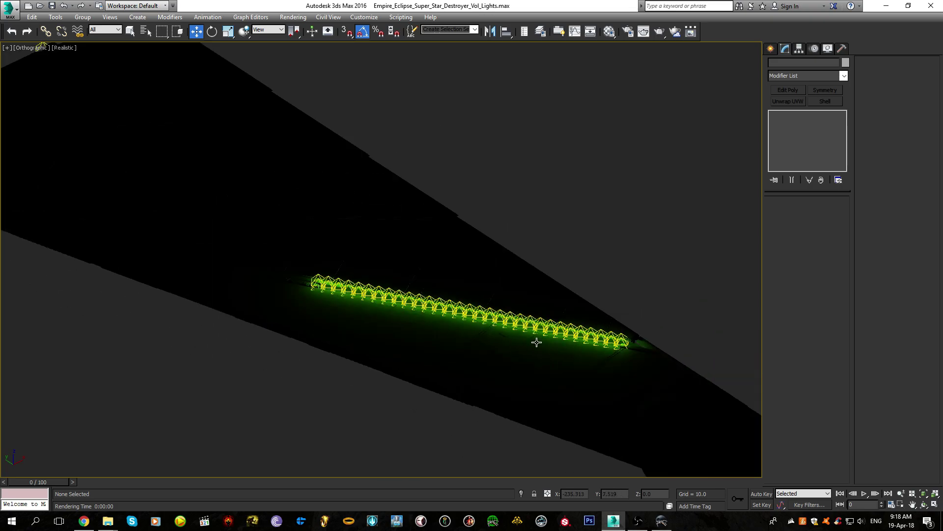
# Delete all red omni lights around the stern engines, keeping the engine mesh out of the selection
pyautogui.moveTo(297, 423); pyautogui.dragTo(253, 440)
pyautogui.click(253, 439)
pyautogui.moveTo(326, 331); pyautogui.dragTo(455, 390, button='middle')
pyautogui.keyDown('alt'); pyautogui.moveTo(408, 347); pyautogui.dragTo(249, 313, button='middle'); pyautogui.keyUp('alt')
pyautogui.moveTo(141, 250); pyautogui.dragTo(428, 467)
pyautogui.moveTo(505, 203); pyautogui.dragTo(584, 445)
pyautogui.moveTo(653, 381); pyautogui.dragTo(623, 368, button='middle')
pyautogui.press('F3')
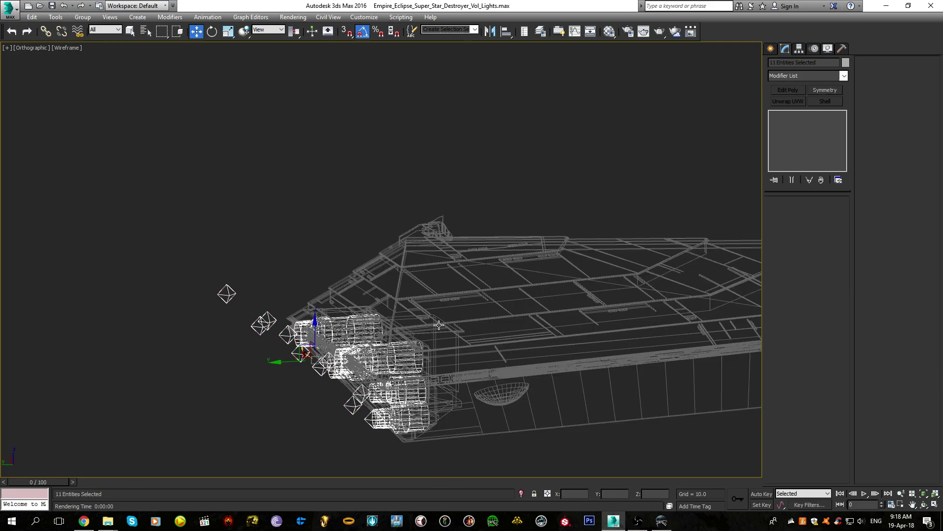
pyautogui.keyDown('alt'); pyautogui.click(385, 387); pyautogui.keyUp('alt')
pyautogui.press('Delete')
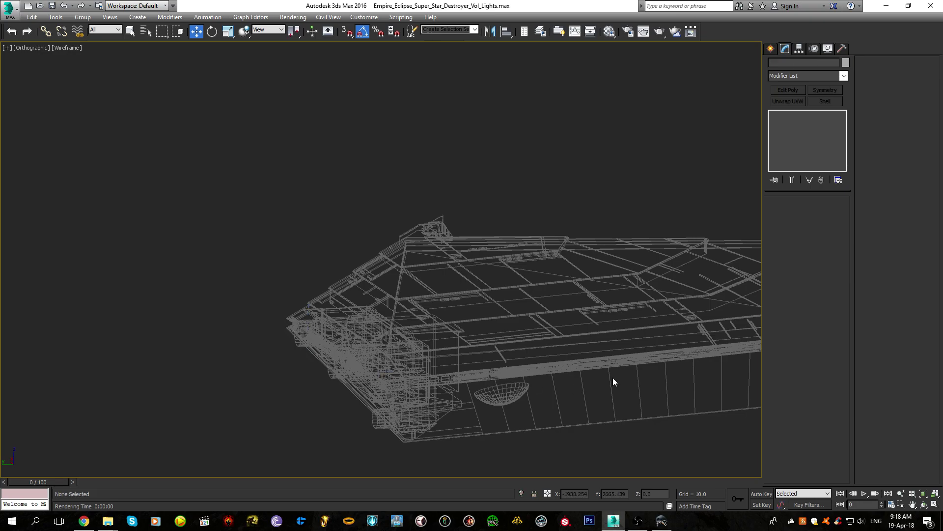
# Inspect the Laser_Emitters mesh at the end of the green light strip in shaded display with edged faces
pyautogui.moveTo(602, 379); pyautogui.dragTo(129, 385, button='middle')
pyautogui.keyDown('alt'); pyautogui.moveTo(458, 320); pyautogui.dragTo(371, 331, button='middle'); pyautogui.keyUp('alt')
pyautogui.scroll(10, 371, 326)
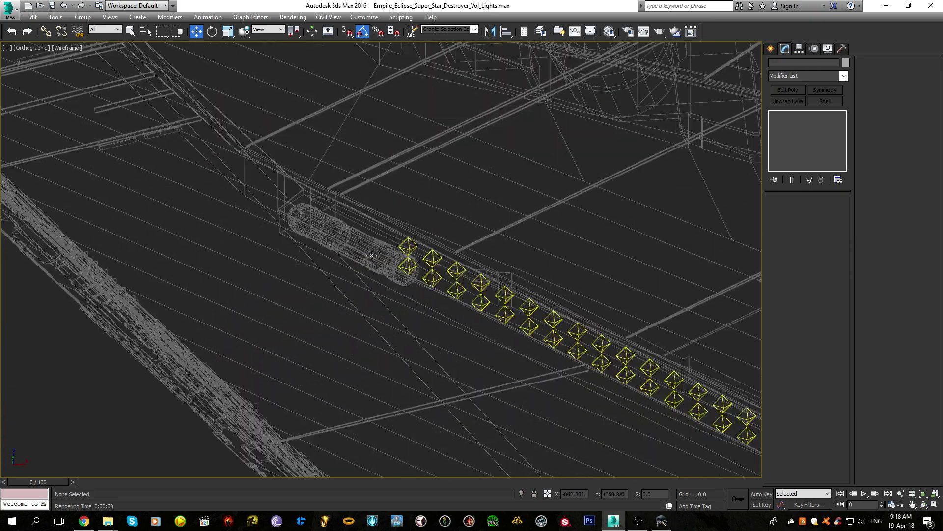
pyautogui.press('F3')
pyautogui.click(486, 305)
pyautogui.press('F4')
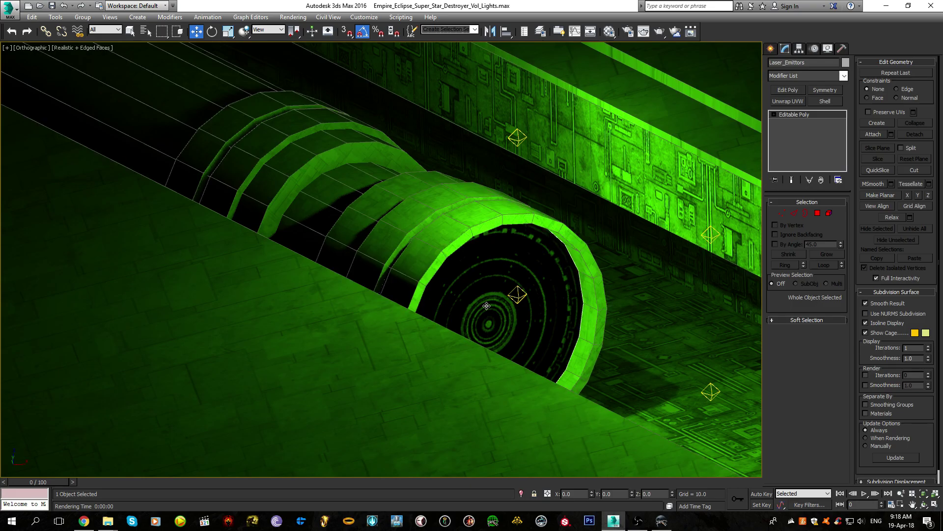
pyautogui.scroll(-10, 489, 302)
pyautogui.moveTo(587, 342); pyautogui.dragTo(300, 262, button='middle')
pyautogui.scroll(-2, 300, 263)
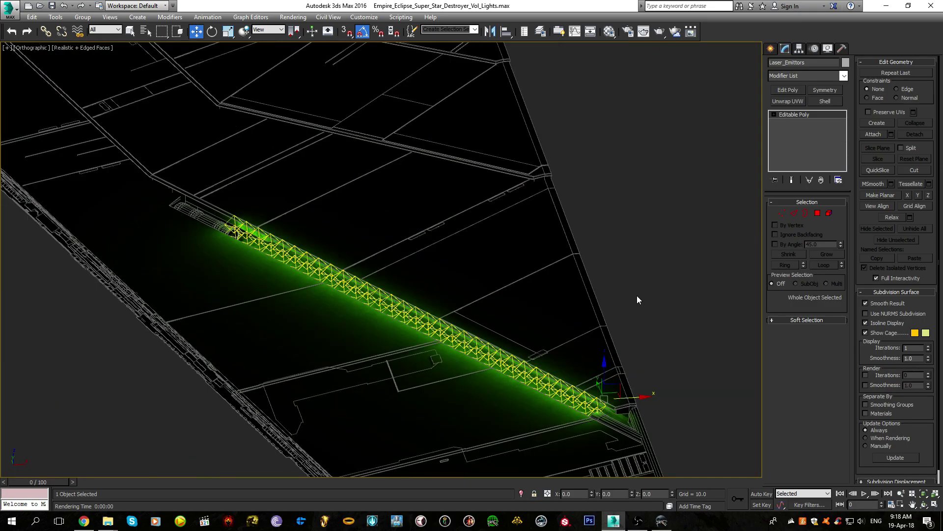
pyautogui.click(637, 296)
# Examine the green light rows without edged faces and check the parameters of one omni light midway along the strip
pyautogui.moveTo(471, 349)
pyautogui.keyDown('alt'); pyautogui.mouseDown(button='middle')
pyautogui.moveTo(521, 353)
pyautogui.moveTo(522, 337)
pyautogui.moveTo(496, 337)
pyautogui.mouseUp(button='middle'); pyautogui.keyUp('alt')
pyautogui.press('F4')
pyautogui.scroll(10, 532, 287)
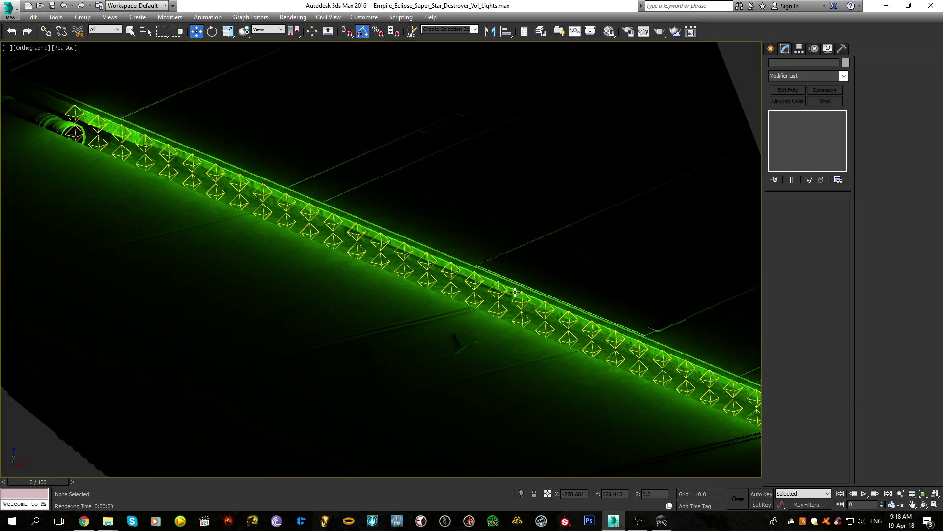
pyautogui.click(529, 315)
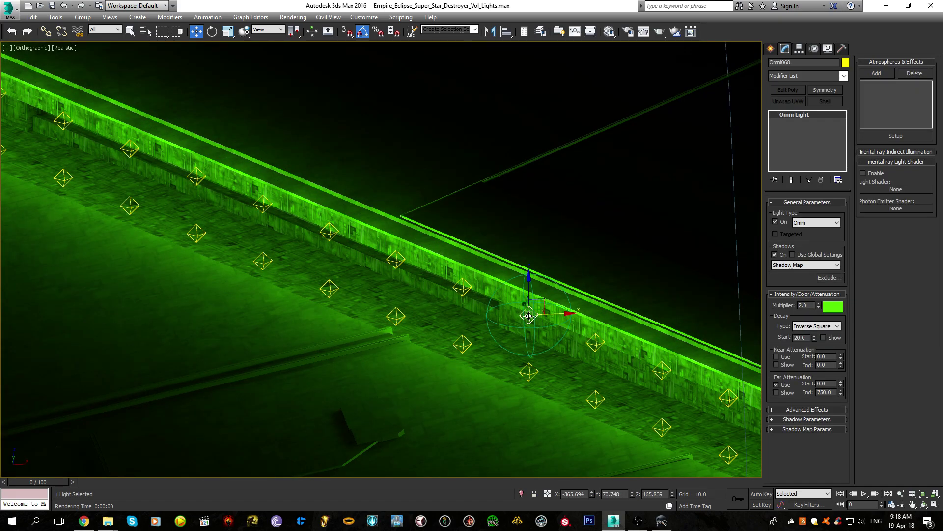
pyautogui.scroll(-12, 529, 316)
pyautogui.click(665, 274)
pyautogui.press('F4')
pyautogui.press('F4')
pyautogui.scroll(-3, 560, 272)
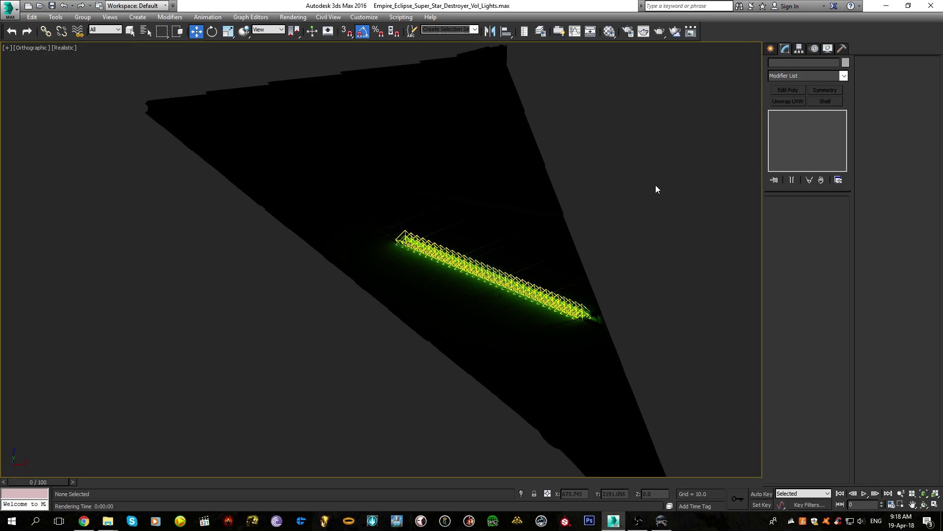
pyautogui.moveTo(337, 370); pyautogui.dragTo(337, 370)
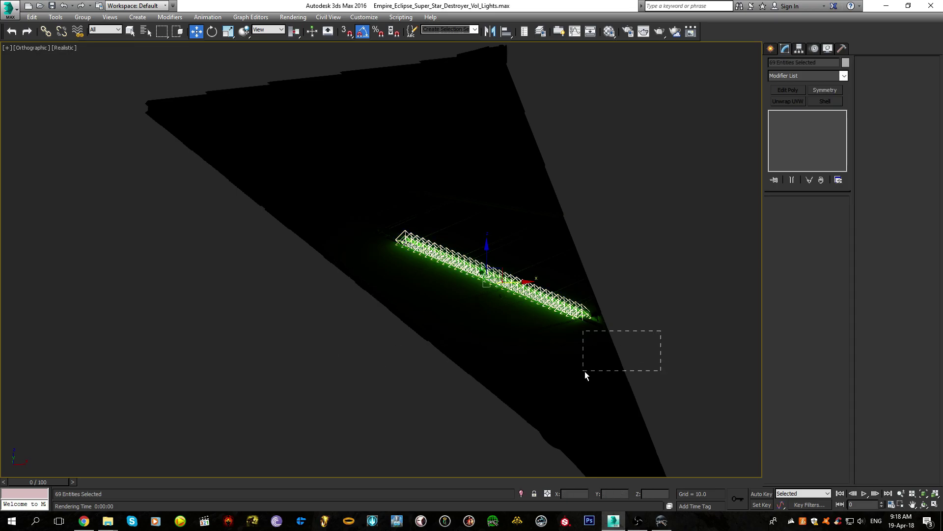
pyautogui.keyDown('alt'); pyautogui.moveTo(584, 370); pyautogui.dragTo(584, 370); pyautogui.keyUp('alt')
pyautogui.scroll(4, 580, 324)
pyautogui.press('F4')
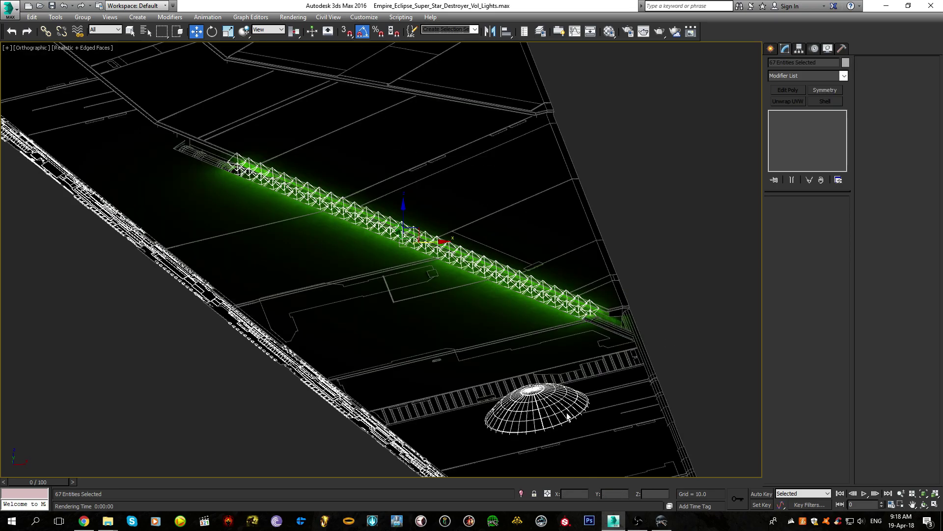
pyautogui.keyDown('alt'); pyautogui.moveTo(499, 425); pyautogui.dragTo(242, 335); pyautogui.keyUp('alt')
pyautogui.moveTo(291, 376); pyautogui.dragTo(293, 379, button='middle')
pyautogui.press('F3')
pyautogui.press('F3')
# Select the green omni lights Omni024 through Omni085 by name and delete them
pyautogui.click(148, 31)
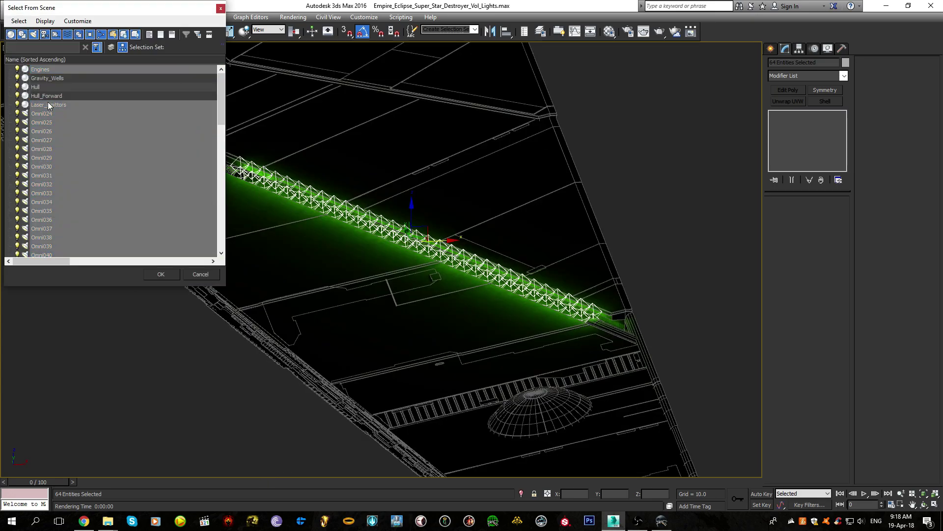
pyautogui.click(59, 113)
pyautogui.moveTo(223, 101); pyautogui.dragTo(212, 177)
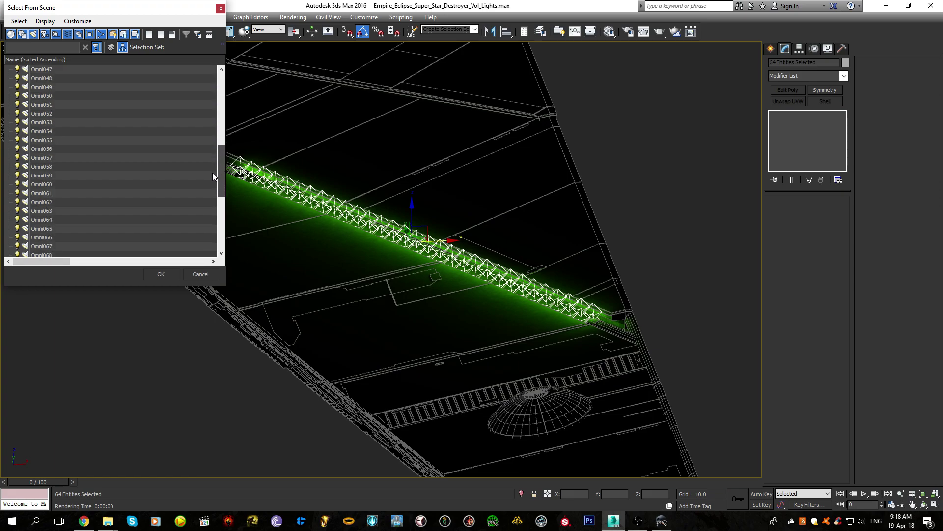
pyautogui.scroll(-3, 201, 210)
pyautogui.keyDown('shift'); pyautogui.click(63, 211); pyautogui.keyUp('shift')
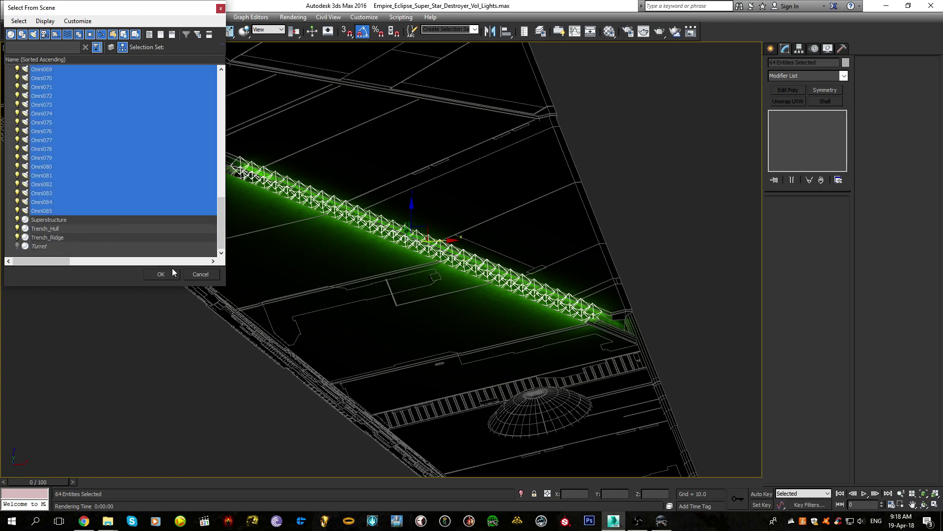
pyautogui.press('Delete')
pyautogui.scroll(-5, 429, 329)
pyautogui.moveTo(428, 329)
pyautogui.keyDown('alt'); pyautogui.mouseDown(button='middle')
pyautogui.moveTo(459, 298)
pyautogui.moveTo(394, 182)
pyautogui.mouseUp(button='middle'); pyautogui.keyUp('alt')
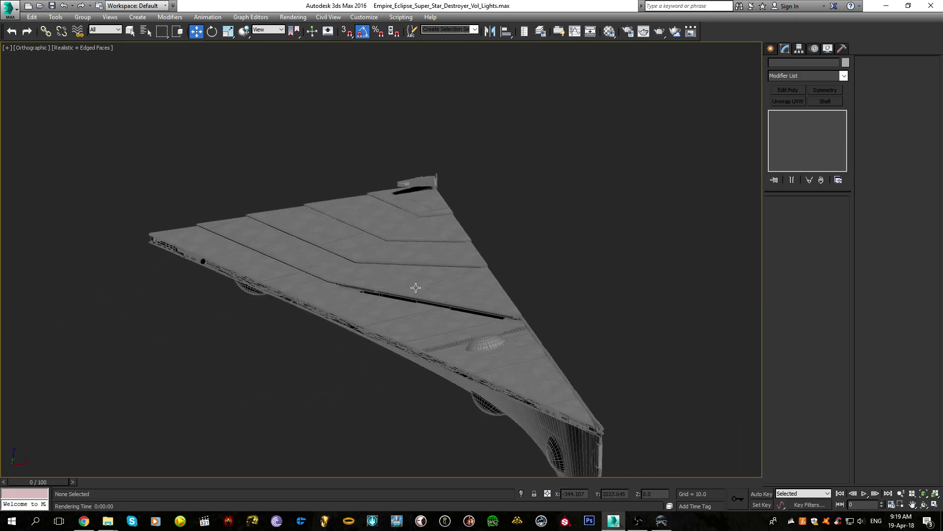
# Examine the ship's upper hull and stern from several distances with the omni lights removed
pyautogui.keyDown('alt'); pyautogui.moveTo(434, 298); pyautogui.dragTo(424, 273, button='middle'); pyautogui.keyUp('alt')
pyautogui.scroll(3, 446, 304)
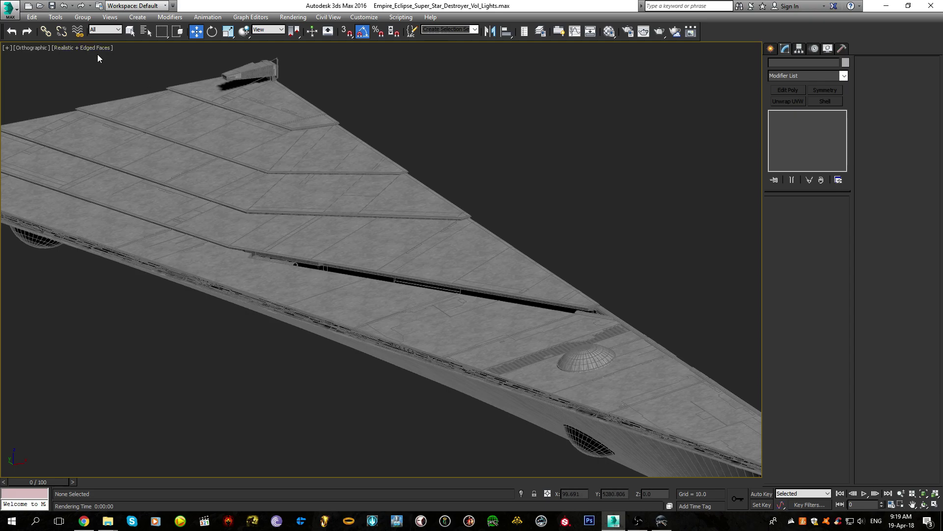
pyautogui.scroll(-3, 469, 194)
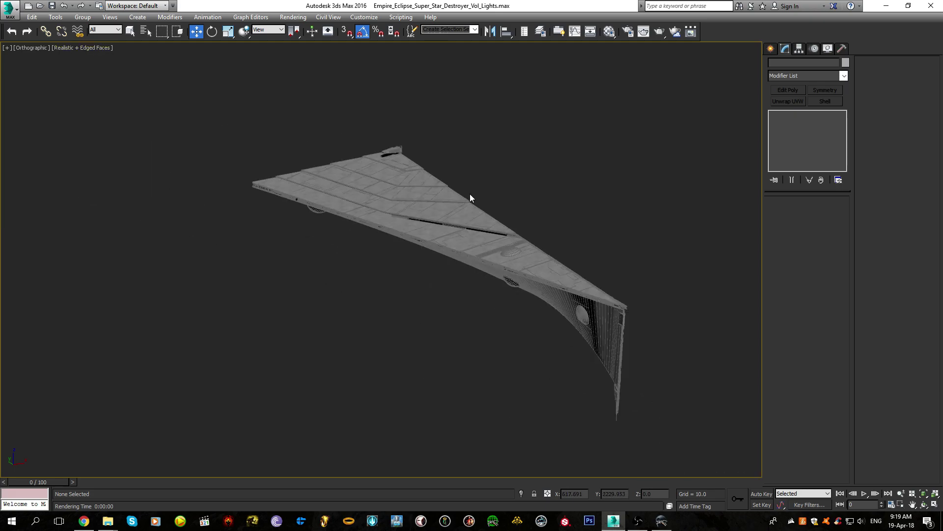
pyautogui.scroll(1, 470, 194)
pyautogui.moveTo(475, 228); pyautogui.dragTo(461, 177, button='middle')
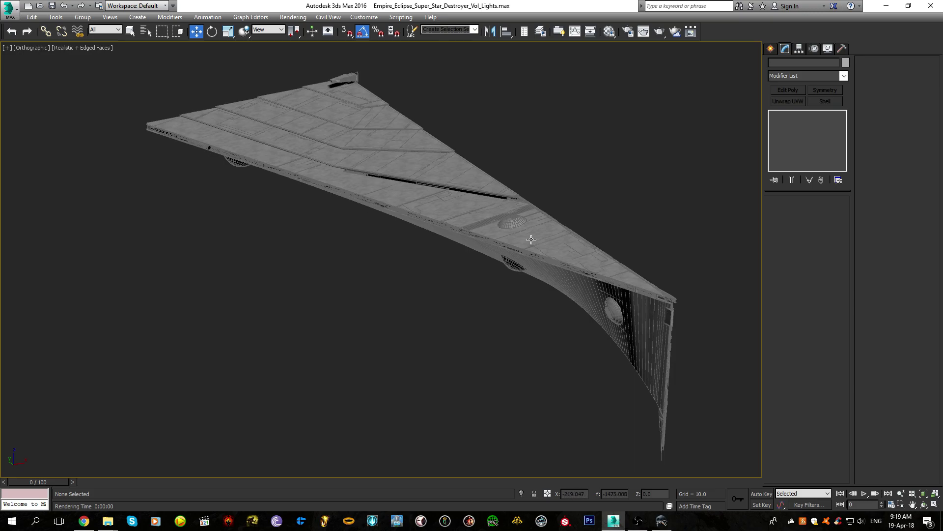
pyautogui.scroll(5, 472, 192)
pyautogui.scroll(-6, 448, 207)
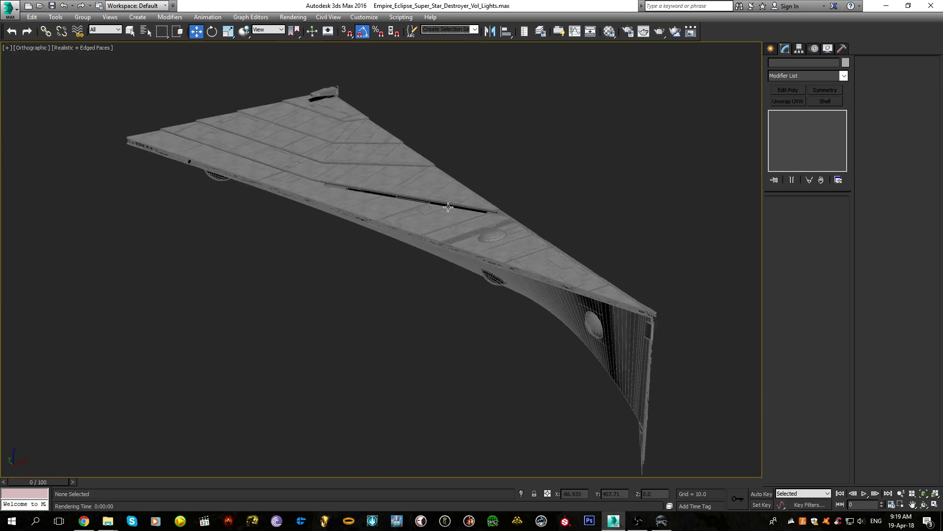
# Enable shadows in the viewport's lighting and shadows configuration and apply the settings
pyautogui.click(87, 49)
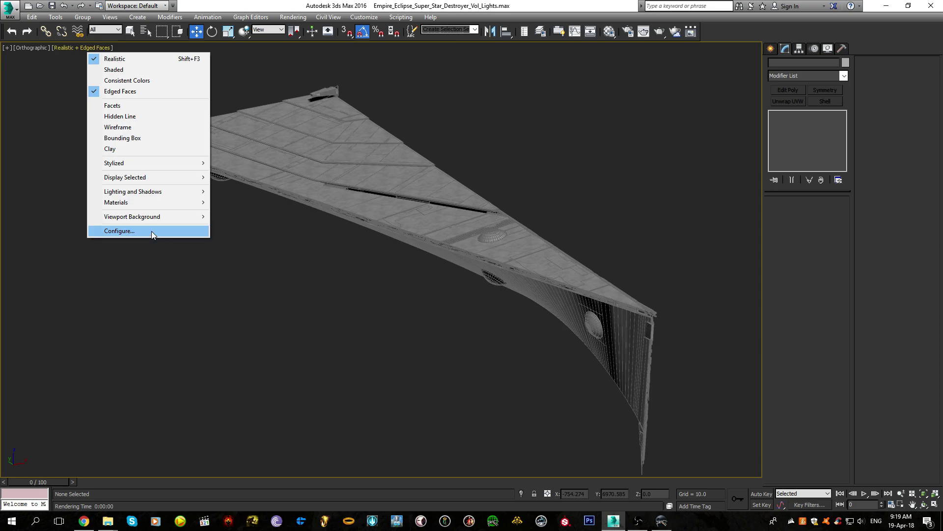
pyautogui.click(151, 231)
pyautogui.click(459, 295)
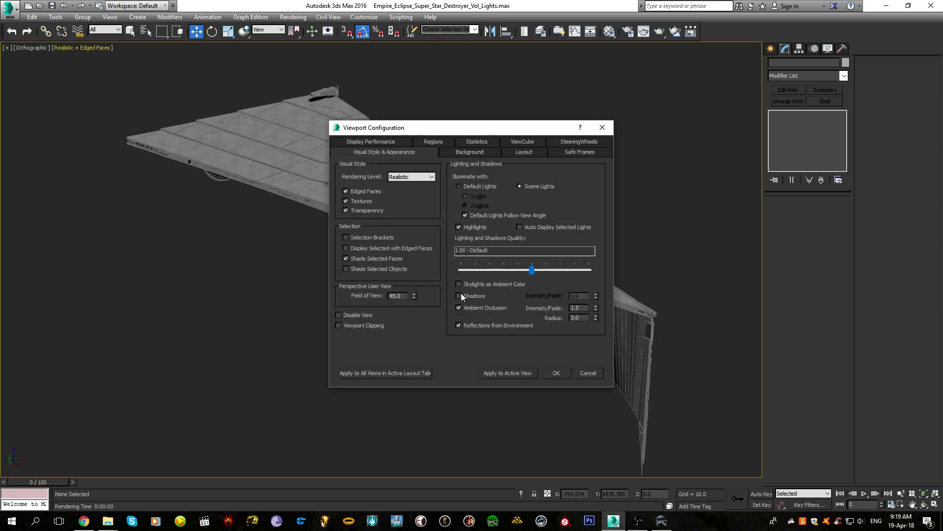
pyautogui.click(459, 295)
pyautogui.click(460, 295)
pyautogui.click(459, 295)
pyautogui.click(558, 373)
pyautogui.scroll(5, 503, 286)
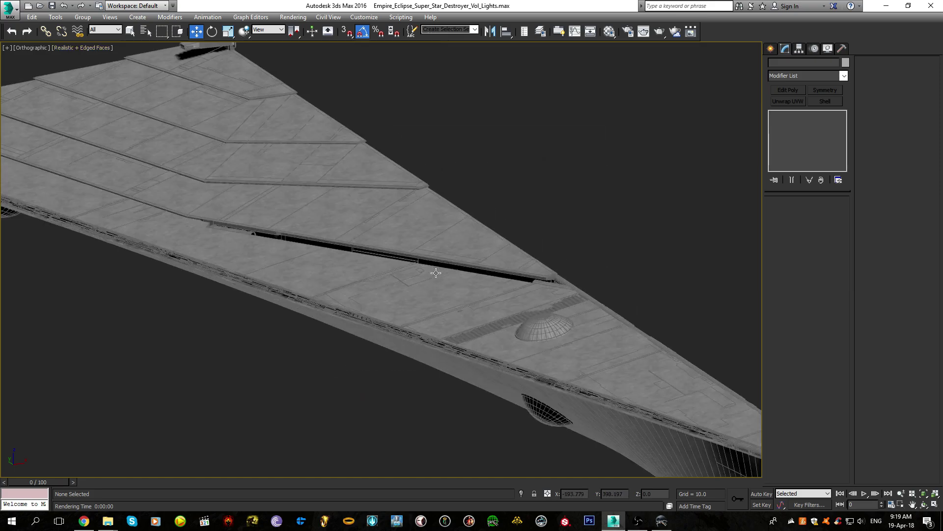
# Look through the helper, space warp, system, light and camera categories of creatable objects
pyautogui.click(770, 48)
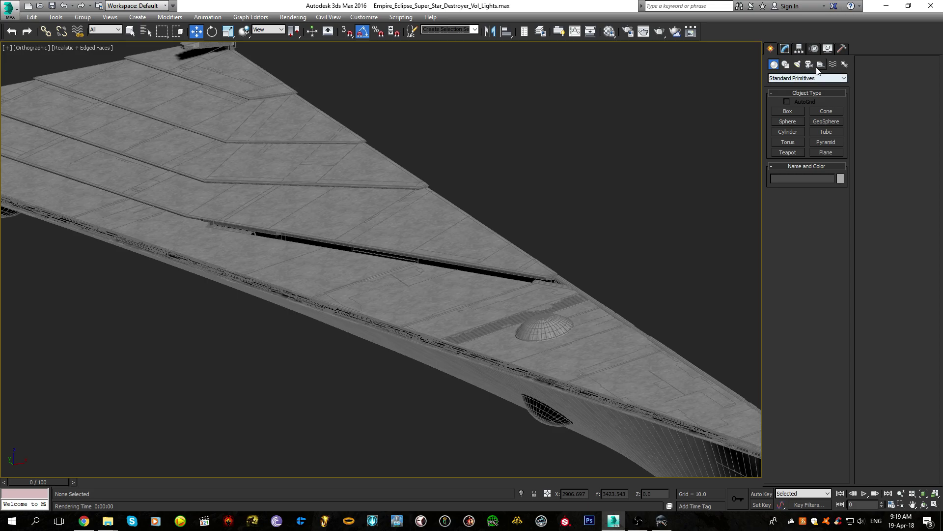
pyautogui.click(820, 65)
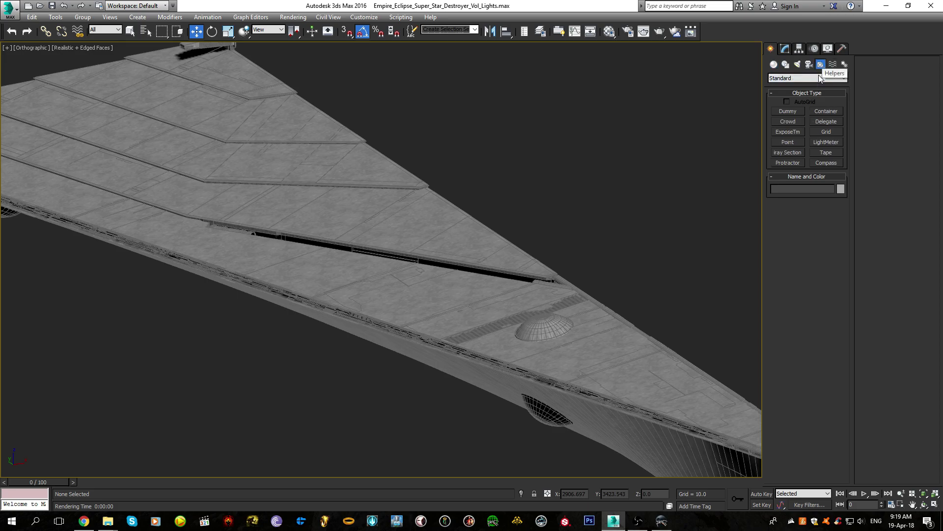
pyautogui.click(833, 65)
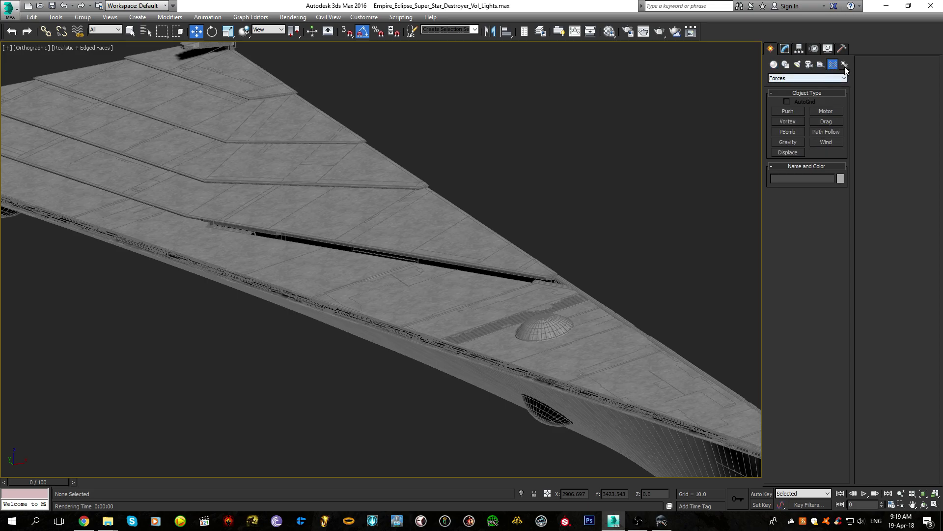
pyautogui.click(845, 65)
pyautogui.click(799, 64)
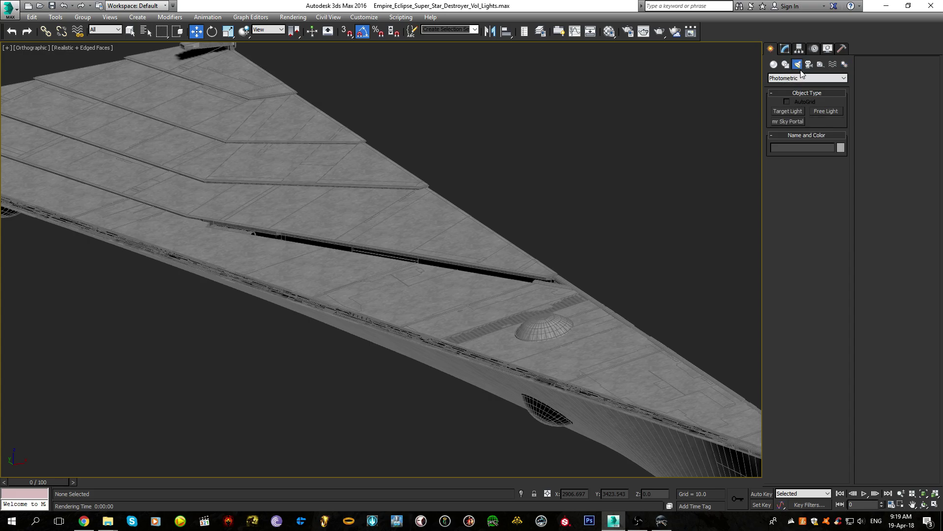
pyautogui.click(809, 64)
# Create a standard omni light in the top view, just outside the hull's edge beside the long trench
pyautogui.click(797, 65)
pyautogui.click(800, 77)
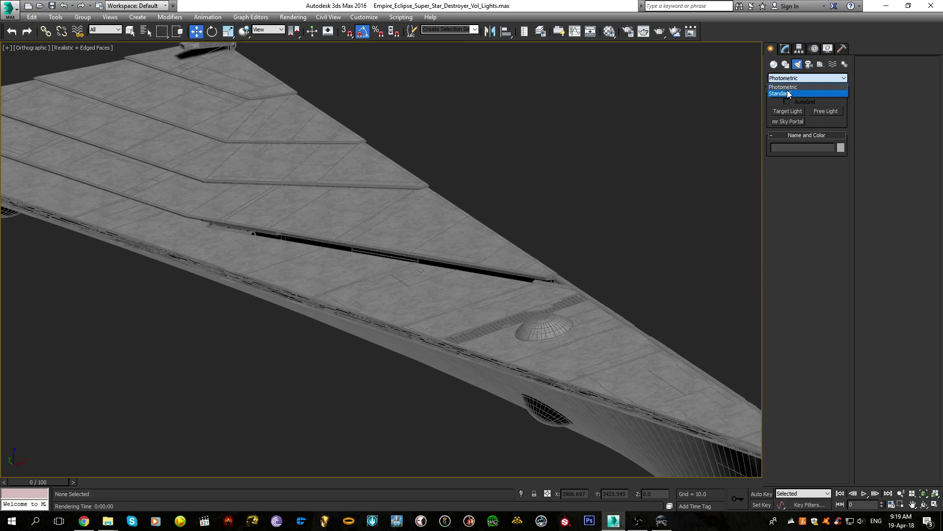
pyautogui.click(787, 90)
pyautogui.click(795, 132)
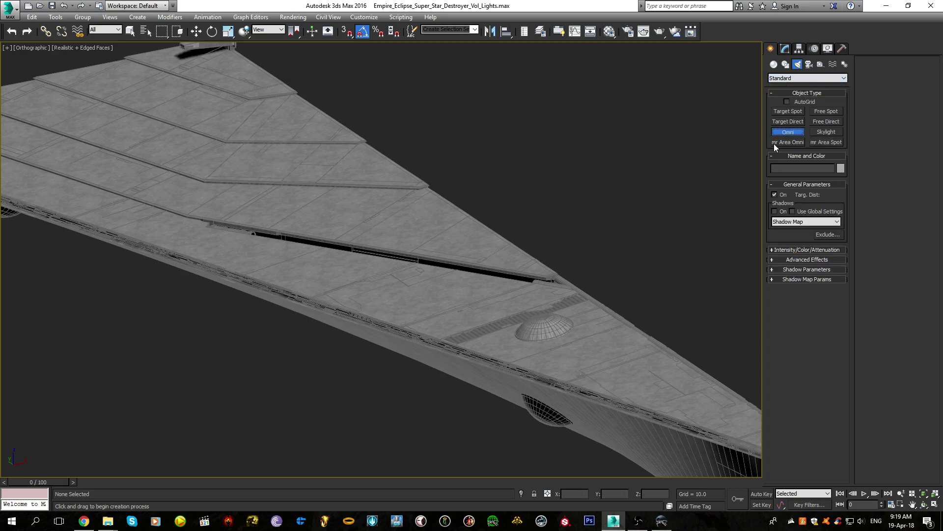
pyautogui.scroll(-5, 573, 225)
pyautogui.press('t')
pyautogui.scroll(10, 564, 225)
pyautogui.scroll(-3, 523, 253)
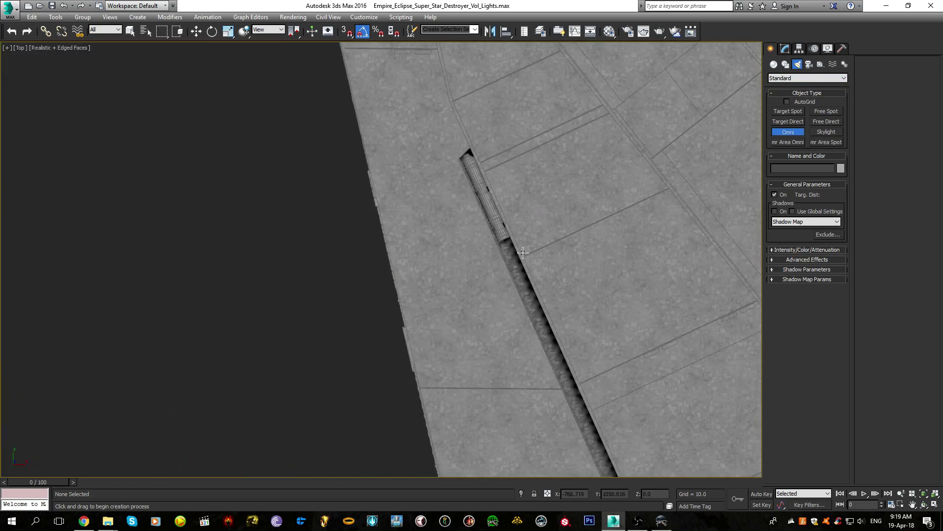
pyautogui.scroll(-3, 523, 253)
pyautogui.click(447, 324)
pyautogui.rightClick(481, 342)
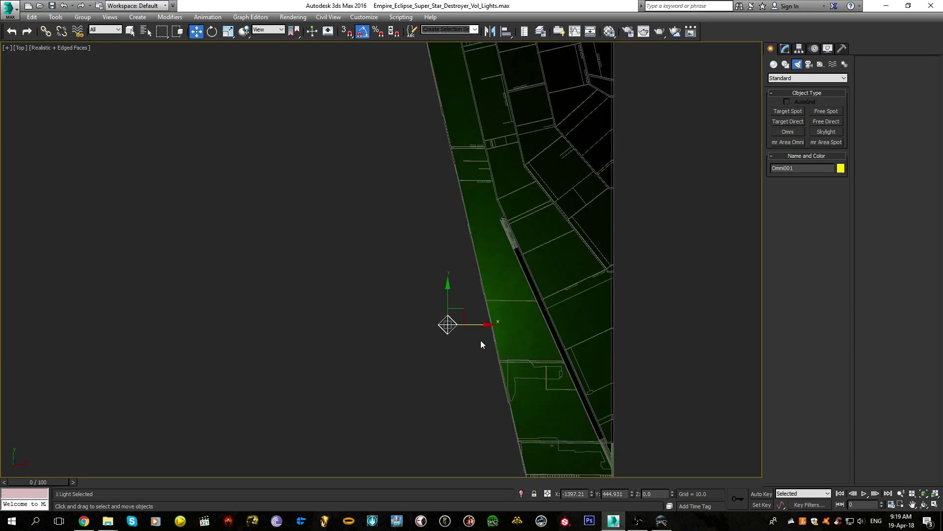
# Try the Spot and Directional types on the new light and return it to Omni
pyautogui.scroll(5, 479, 339)
pyautogui.keyDown('alt'); pyautogui.moveTo(446, 328); pyautogui.dragTo(590, 286, button='middle'); pyautogui.keyUp('alt')
pyautogui.click(784, 48)
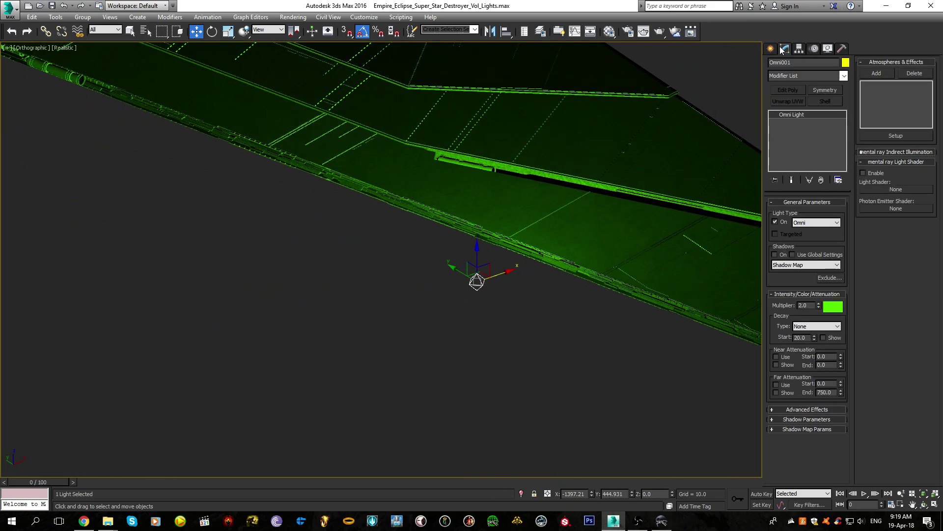
pyautogui.click(815, 223)
pyautogui.click(814, 231)
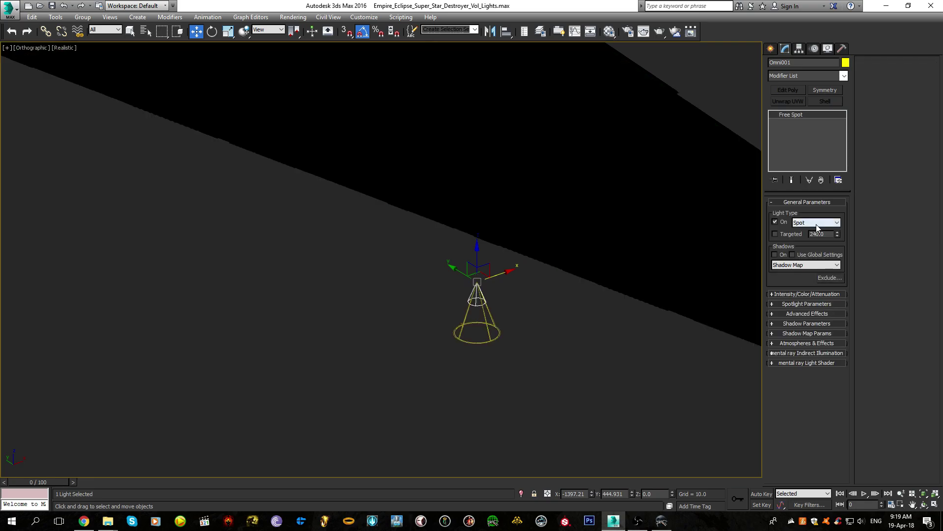
pyautogui.click(816, 224)
pyautogui.click(816, 238)
pyautogui.click(810, 243)
# Move the omni light inward and up over the hull, to about X -1166 and Z 202
pyautogui.keyDown('alt'); pyautogui.moveTo(665, 242); pyautogui.dragTo(526, 286, button='middle'); pyautogui.keyUp('alt')
pyautogui.scroll(4, 364, 348)
pyautogui.keyDown('alt'); pyautogui.moveTo(364, 326); pyautogui.dragTo(386, 332, button='middle'); pyautogui.keyUp('alt')
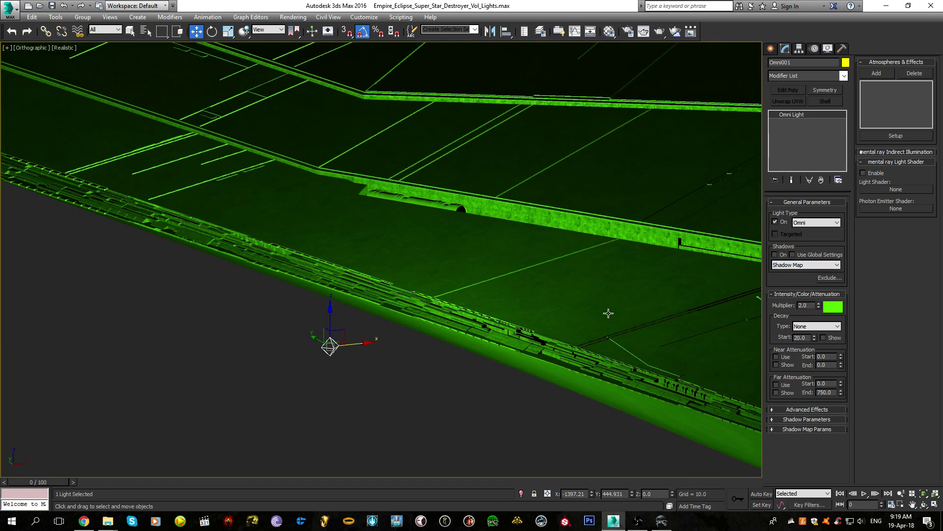
pyautogui.scroll(-5, 609, 313)
pyautogui.moveTo(608, 313); pyautogui.dragTo(436, 355, button='middle')
pyautogui.scroll(3, 583, 320)
pyautogui.scroll(3, 476, 372)
pyautogui.moveTo(334, 366); pyautogui.dragTo(410, 301)
pyautogui.keyDown('alt'); pyautogui.moveTo(453, 337); pyautogui.dragTo(503, 320, button='middle'); pyautogui.keyUp('alt')
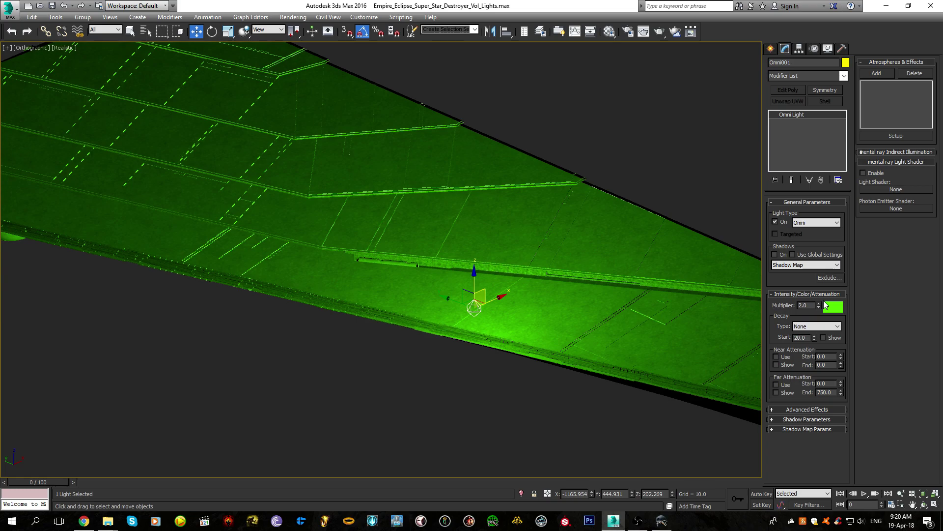
# Move the omni light inward and down into the hull trench, to about X -530 and Z 127
pyautogui.scroll(-1, 666, 285)
pyautogui.scroll(1, 666, 285)
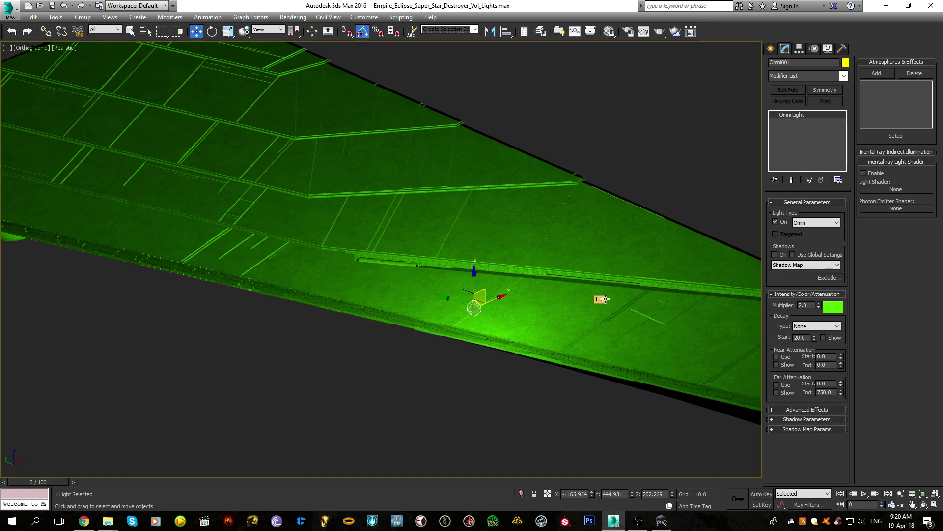
pyautogui.press('f')
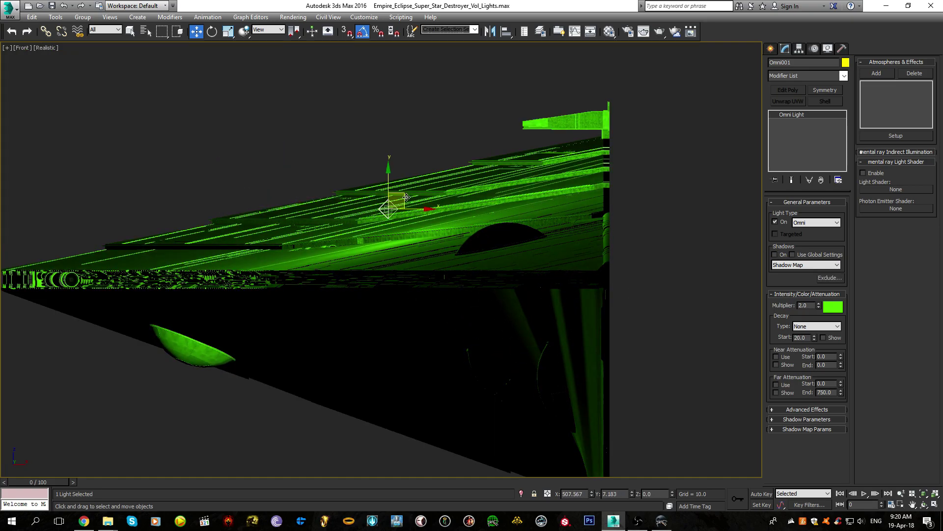
pyautogui.scroll(4, 411, 212)
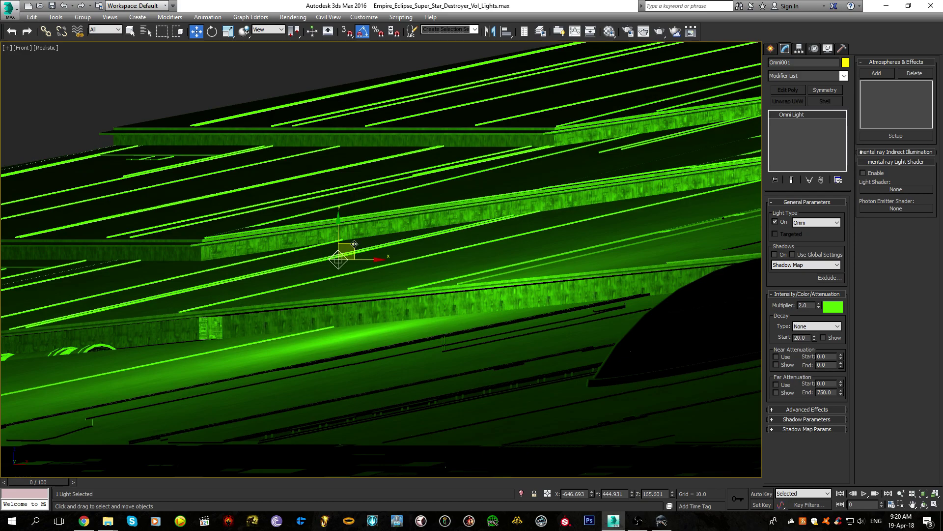
pyautogui.moveTo(354, 244); pyautogui.dragTo(443, 296)
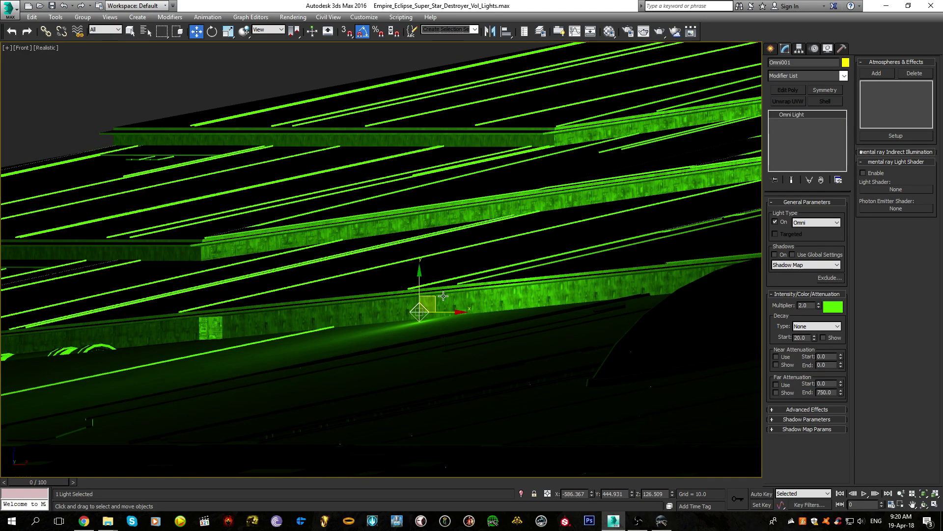
pyautogui.keyDown('alt'); pyautogui.moveTo(443, 296); pyautogui.dragTo(431, 314, button='middle'); pyautogui.keyUp('alt')
pyautogui.moveTo(442, 315); pyautogui.dragTo(514, 327)
pyautogui.keyDown('alt'); pyautogui.moveTo(513, 328); pyautogui.dragTo(530, 243, button='middle'); pyautogui.keyUp('alt')
pyautogui.scroll(-3, 541, 238)
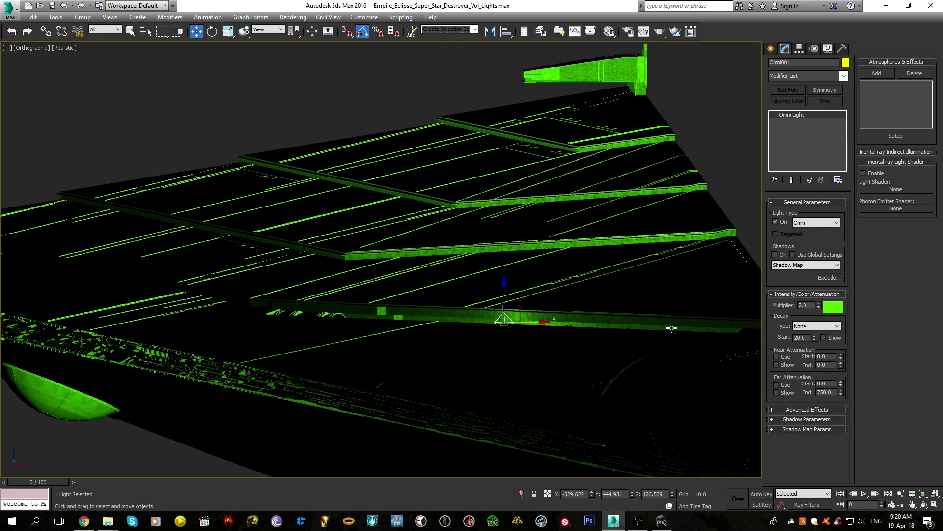
# Turn on shadows for the omni light and inspect the lit trench with and without edged faces
pyautogui.keyDown('alt'); pyautogui.moveTo(666, 328); pyautogui.dragTo(415, 295, button='middle'); pyautogui.keyUp('alt')
pyautogui.click(775, 255)
pyautogui.press('F4')
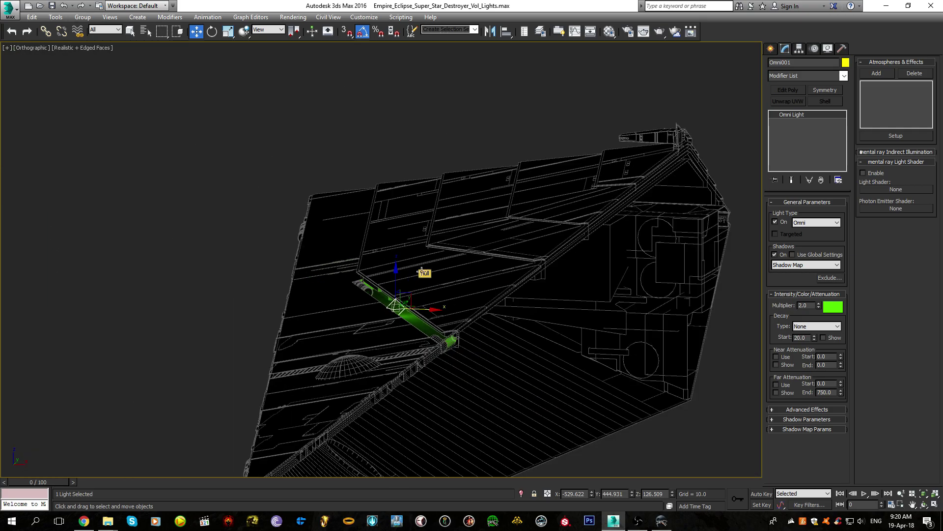
pyautogui.scroll(5, 416, 316)
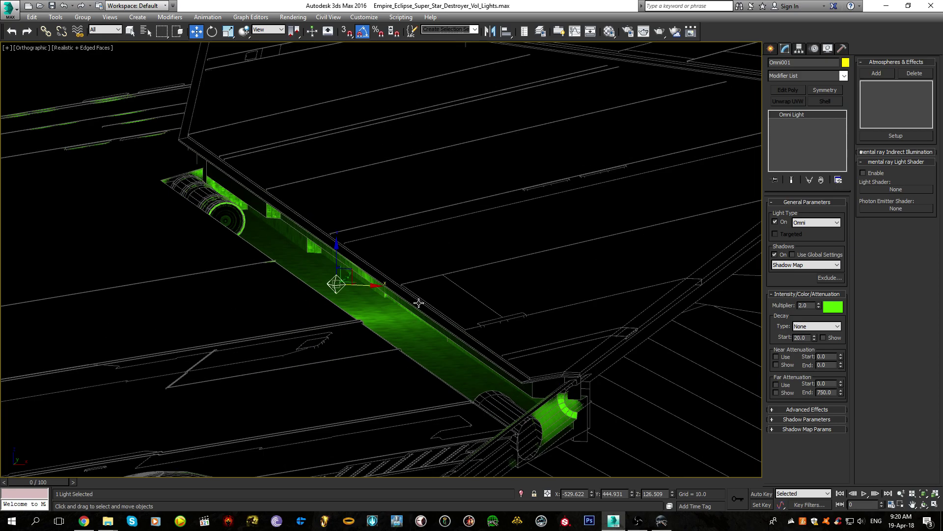
pyautogui.press('F4')
pyautogui.keyDown('alt'); pyautogui.moveTo(418, 303); pyautogui.dragTo(563, 288, button='middle'); pyautogui.keyUp('alt')
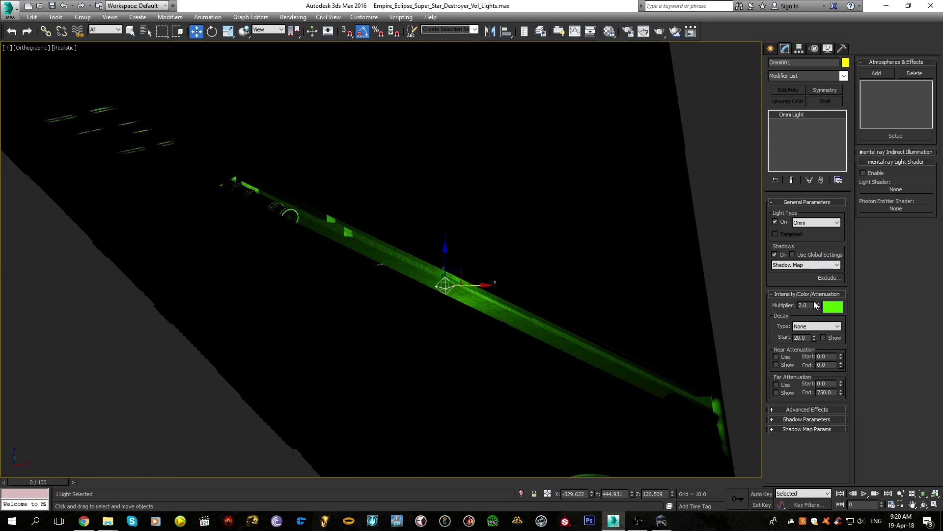
# Turn the light's shadows off, move it out of the trench to about X -850 and Z 124, and turn shadows back on
pyautogui.click(784, 255)
pyautogui.keyDown('alt'); pyautogui.moveTo(526, 242); pyautogui.dragTo(521, 264, button='middle'); pyautogui.keyUp('alt')
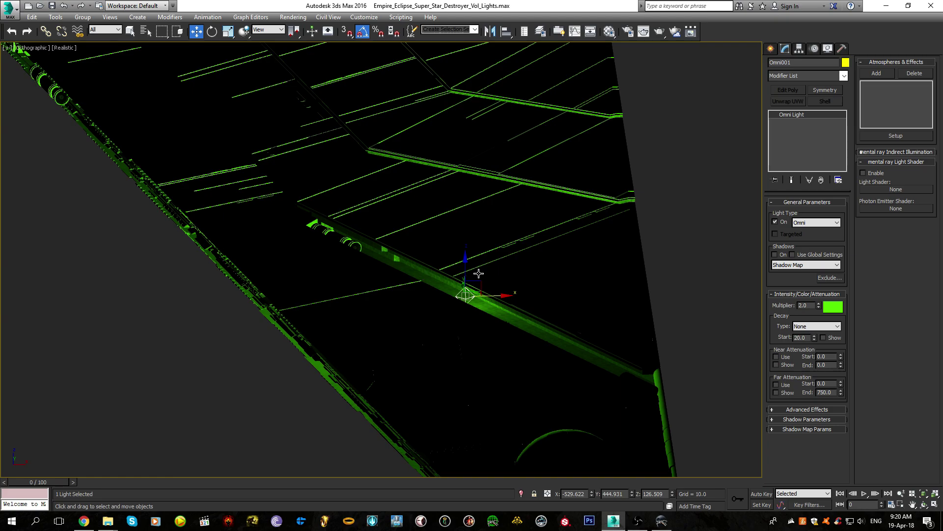
pyautogui.moveTo(473, 281); pyautogui.dragTo(366, 283)
pyautogui.click(783, 255)
pyautogui.keyDown('alt'); pyautogui.moveTo(542, 301); pyautogui.dragTo(492, 370, button='middle'); pyautogui.keyUp('alt')
pyautogui.keyDown('alt'); pyautogui.moveTo(473, 273); pyautogui.dragTo(506, 341, button='middle'); pyautogui.keyUp('alt')
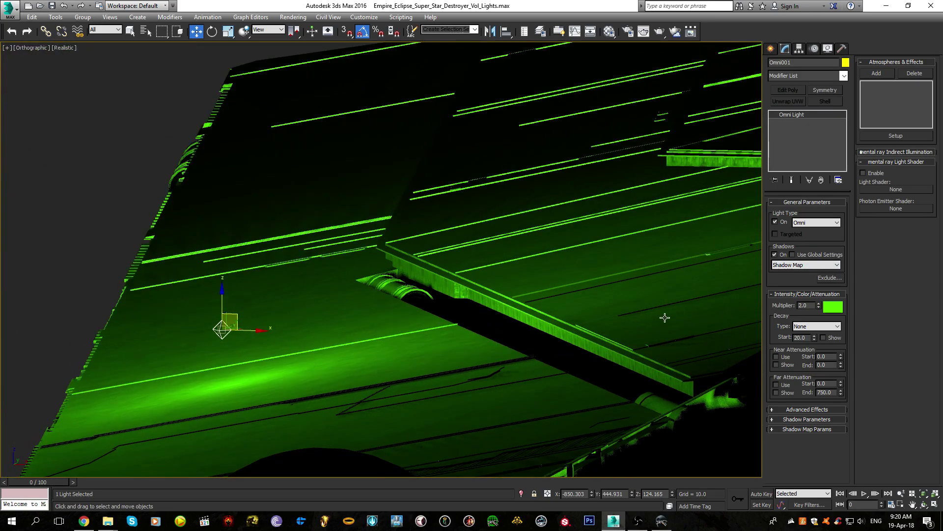
# Switch the omni light's shadows off and on repeatedly to compare the lighting on the hull
pyautogui.click(775, 255)
pyautogui.click(782, 254)
pyautogui.click(783, 255)
pyautogui.click(782, 254)
# Change the omni light's color to pure red (255, 0, 0) and view the hull from around the ship
pyautogui.click(832, 306)
pyautogui.moveTo(229, 90); pyautogui.dragTo(293, 137)
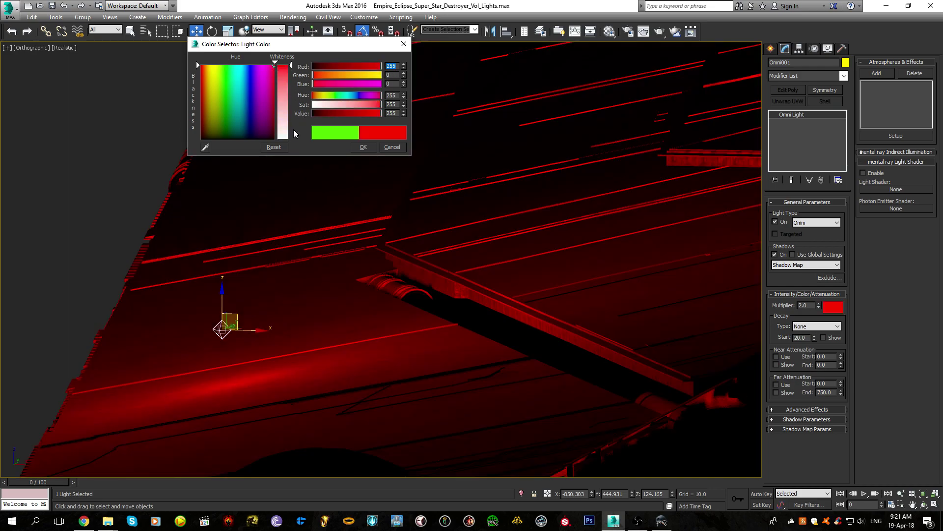
pyautogui.click(356, 149)
pyautogui.scroll(-3, 415, 326)
pyautogui.keyDown('alt'); pyautogui.moveTo(445, 337); pyautogui.dragTo(758, 311, button='middle'); pyautogui.keyUp('alt')
pyautogui.scroll(-5, 508, 346)
pyautogui.click(831, 307)
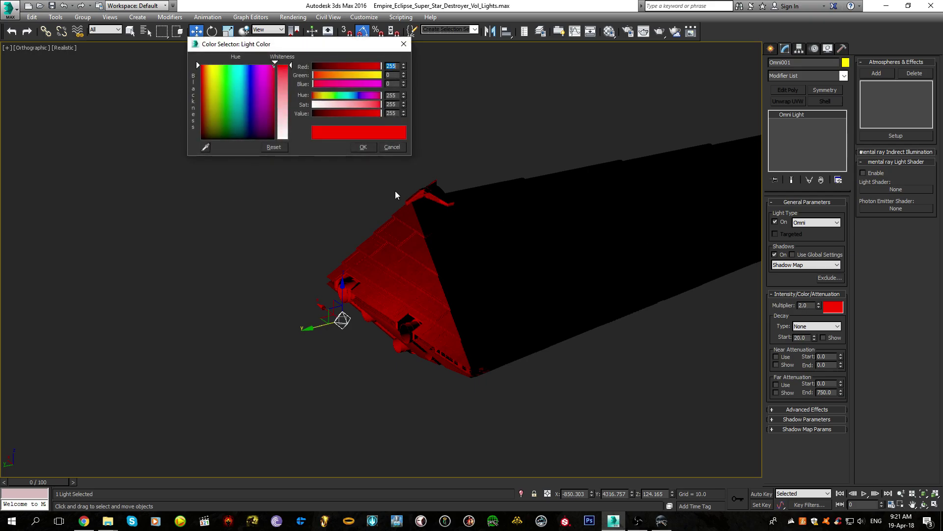
pyautogui.click(400, 148)
pyautogui.keyDown('alt'); pyautogui.moveTo(422, 182); pyautogui.dragTo(604, 314, button='middle'); pyautogui.keyUp('alt')
# Set the omni light's color to bright green (18, 255, 0) and check the glow on the hull
pyautogui.click(838, 309)
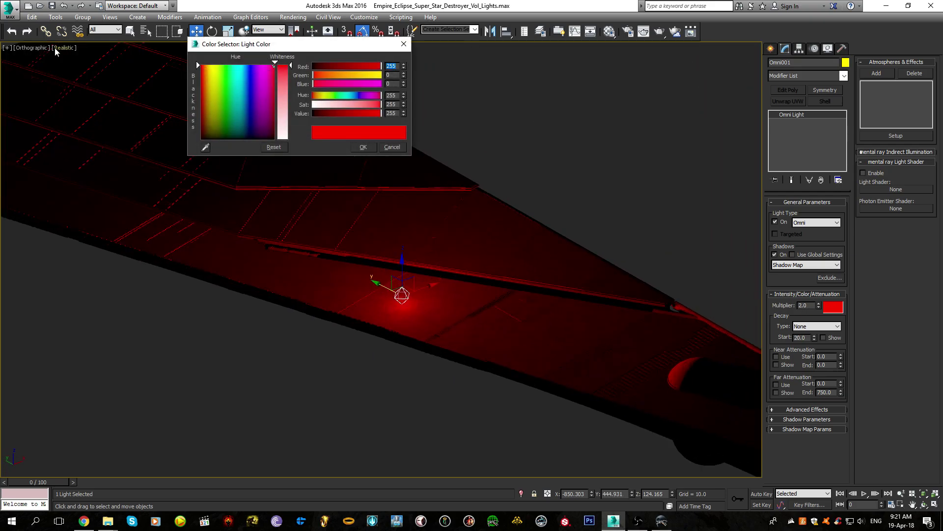
pyautogui.click(218, 90)
pyautogui.moveTo(218, 91); pyautogui.dragTo(224, 64)
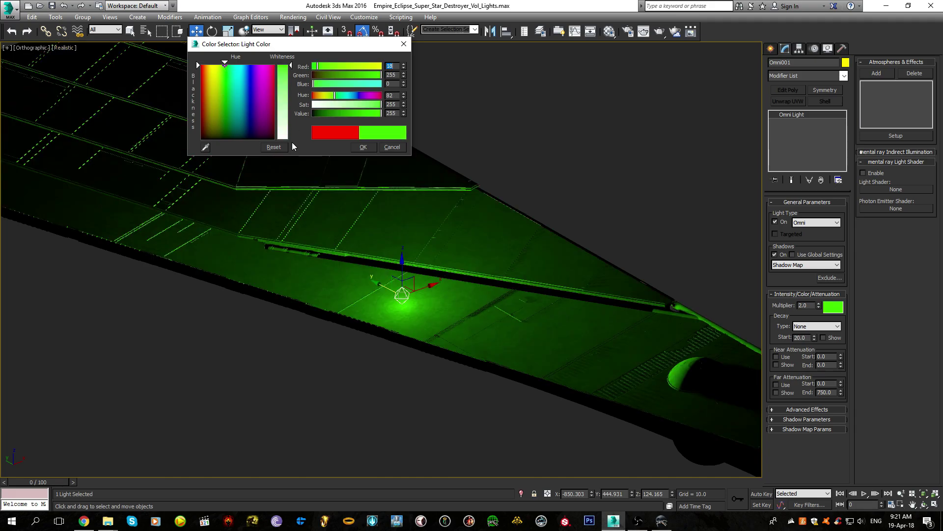
pyautogui.click(364, 148)
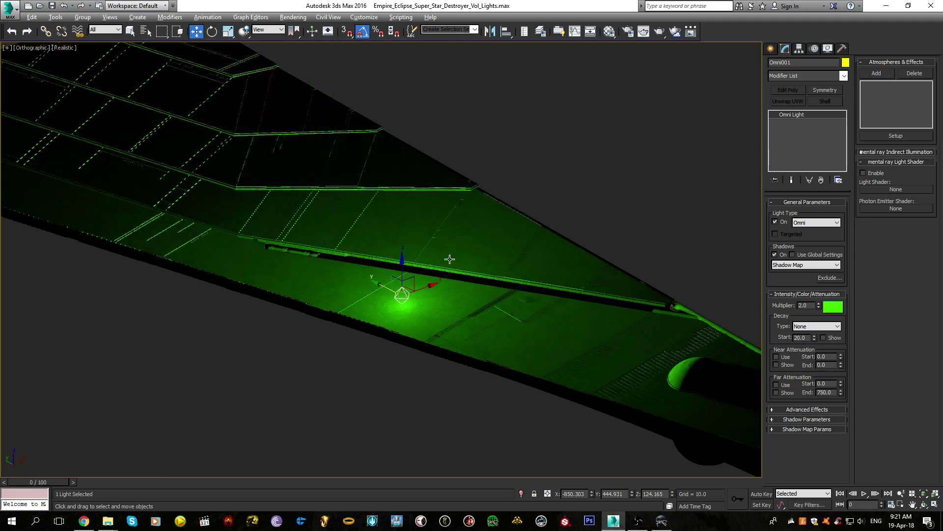
pyautogui.keyDown('alt'); pyautogui.moveTo(449, 260); pyautogui.dragTo(405, 287, button='middle'); pyautogui.keyUp('alt')
pyautogui.scroll(3, 405, 287)
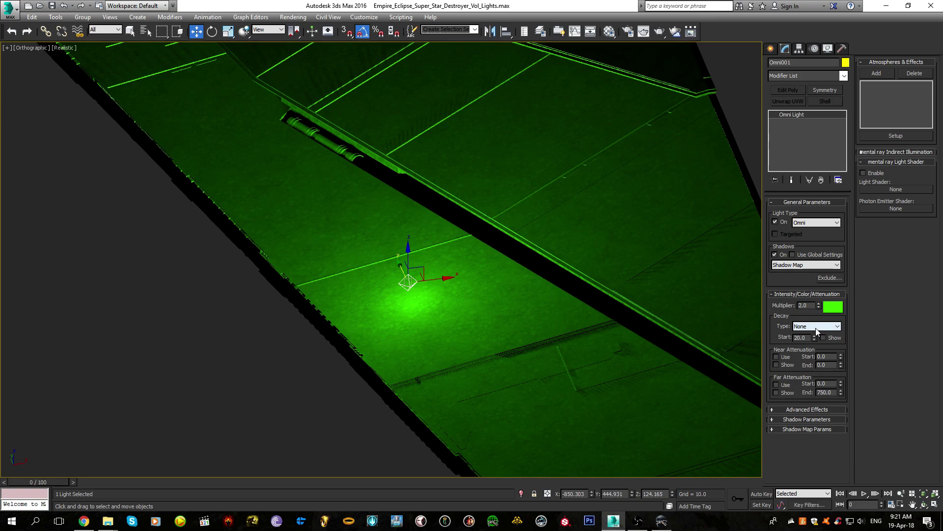
# Set the omni light's multiplier to 1.0 and check the dimmer glow on the hull
pyautogui.doubleClick(802, 305)
pyautogui.press('Return')
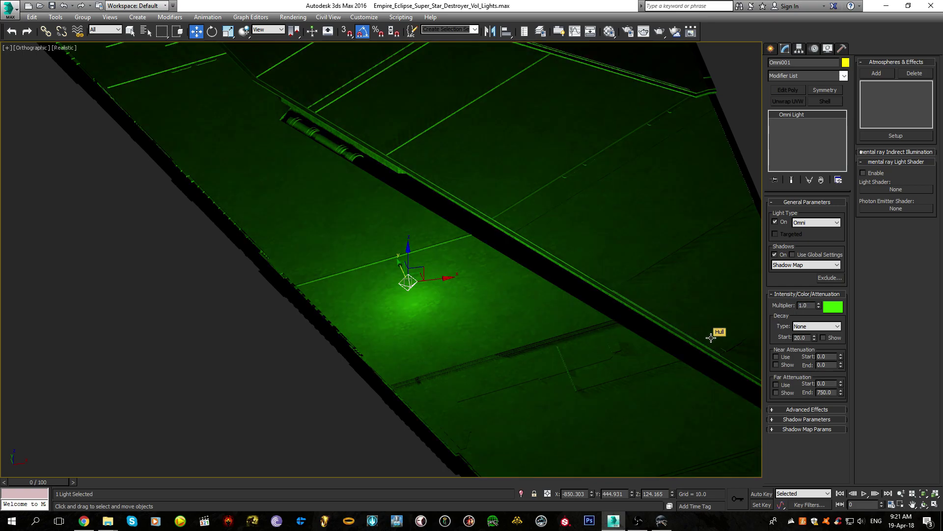
pyautogui.scroll(-5, 712, 337)
pyautogui.scroll(-4, 615, 338)
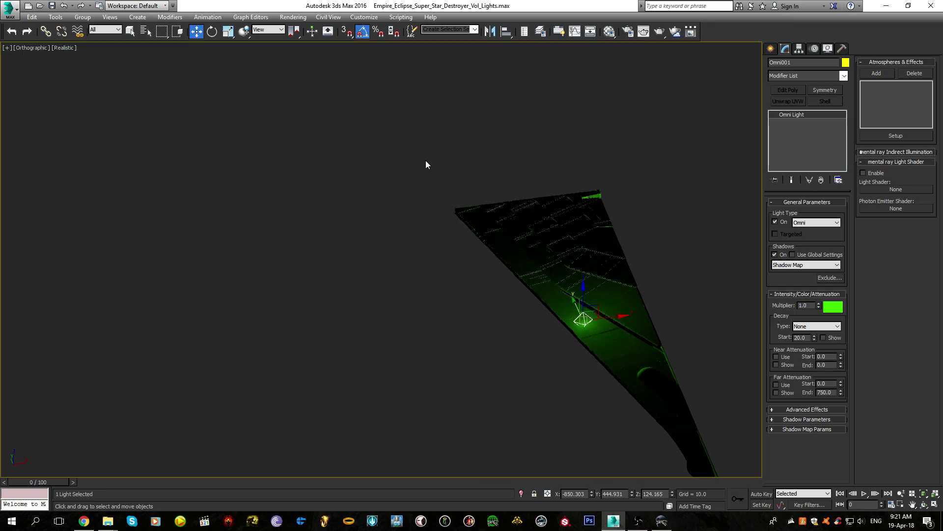
pyautogui.scroll(8, 589, 327)
pyautogui.scroll(-4, 579, 308)
pyautogui.moveTo(659, 281); pyautogui.dragTo(613, 320, button='middle')
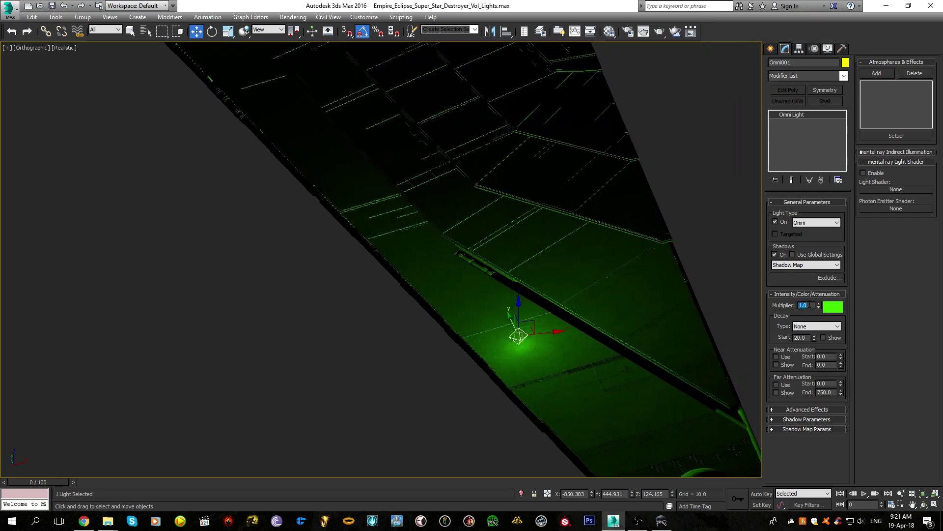
# Lower the omni light's multiplier to about -2.08, then set it to 0
pyautogui.moveTo(819, 305); pyautogui.dragTo(824, 490)
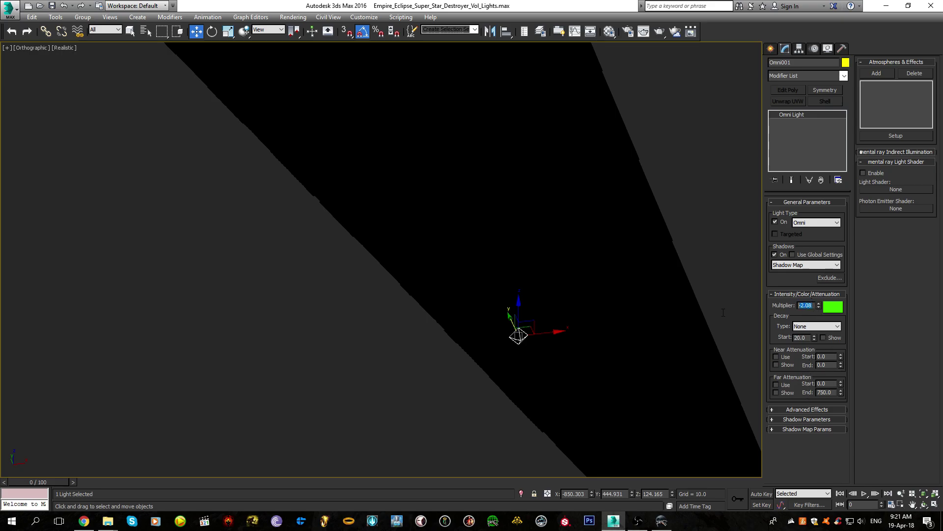
pyautogui.write('0')
pyautogui.press('Return')
pyautogui.moveTo(593, 344); pyautogui.dragTo(584, 347, button='middle')
pyautogui.scroll(3, 583, 348)
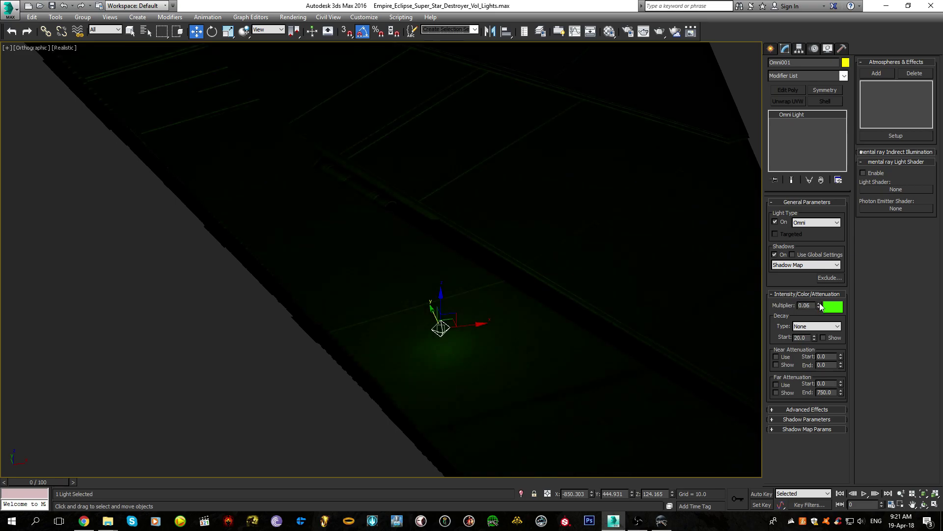
# Raise the omni light's multiplier to about 1.81, reset it to 0, and set it to 2.0
pyautogui.moveTo(819, 303); pyautogui.dragTo(814, 214)
pyautogui.moveTo(572, 313); pyautogui.dragTo(560, 335, button='middle')
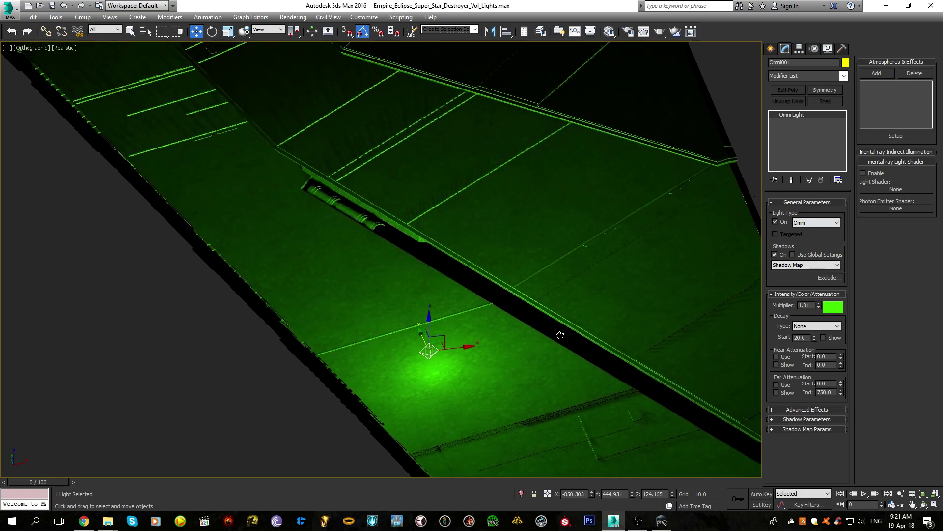
pyautogui.scroll(-5, 560, 335)
pyautogui.scroll(4, 513, 333)
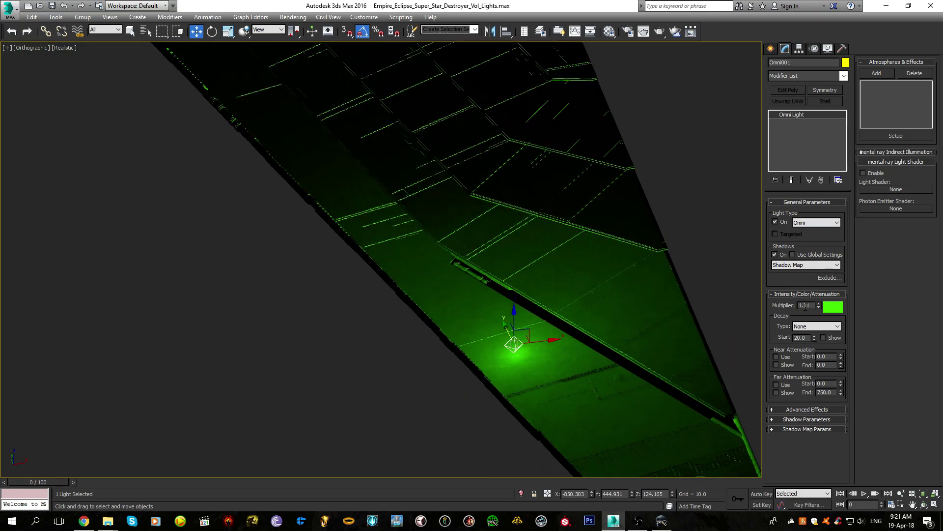
pyautogui.rightClick(819, 305)
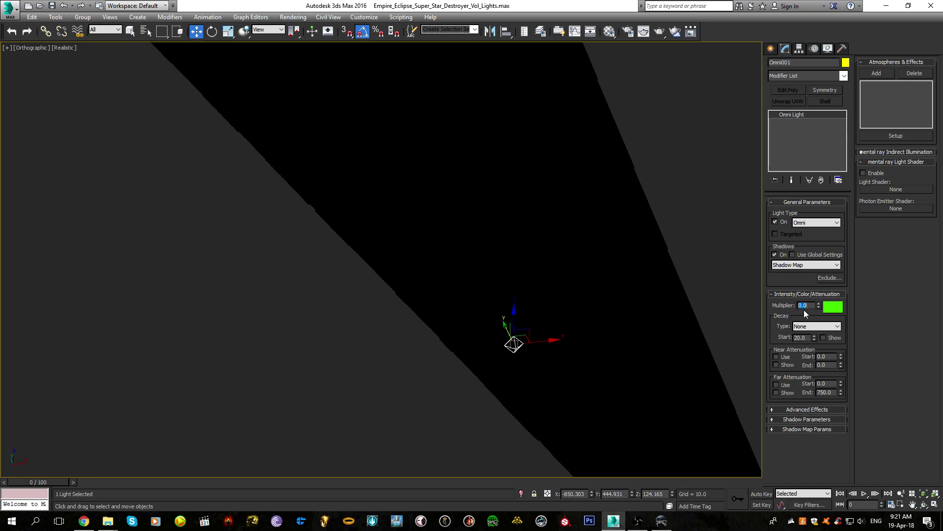
pyautogui.press('Return')
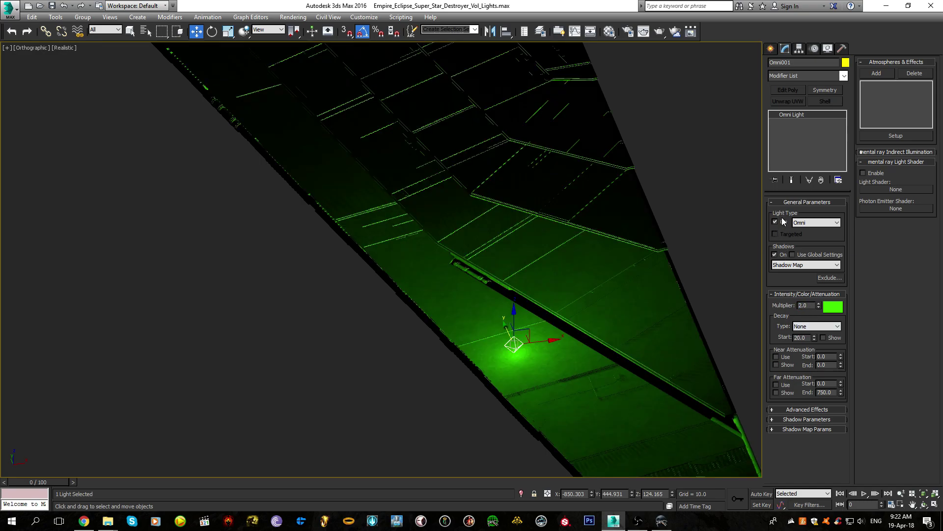
# Switch the omni light itself off and on several times, ending on, to compare the hull with and without it
pyautogui.click(779, 221)
pyautogui.click(779, 221)
pyautogui.click(780, 220)
pyautogui.click(779, 220)
pyautogui.click(779, 220)
pyautogui.click(778, 221)
pyautogui.scroll(-5, 596, 322)
pyautogui.keyDown('alt'); pyautogui.moveTo(482, 318); pyautogui.dragTo(565, 381, button='middle'); pyautogui.keyUp('alt')
pyautogui.scroll(5, 429, 298)
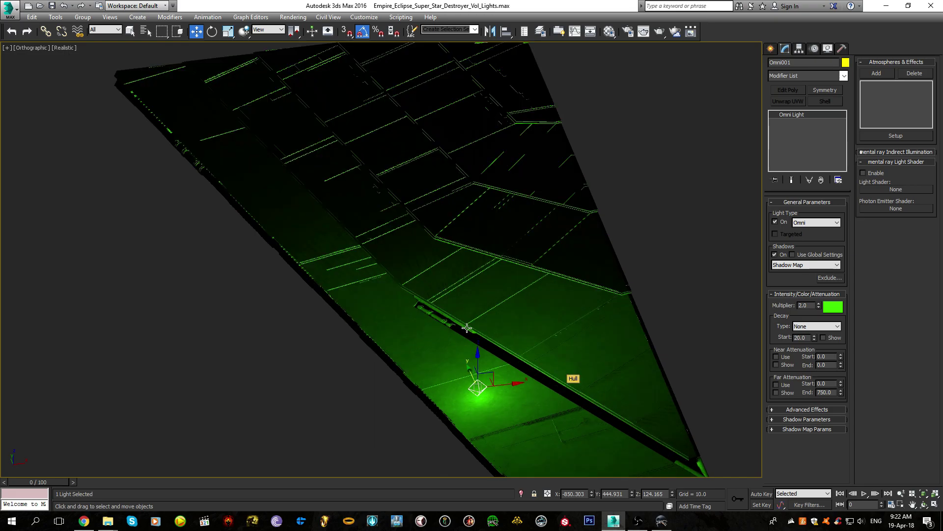
# Illuminate the viewport with default lights and view the hull under neutral lighting
pyautogui.click(64, 47)
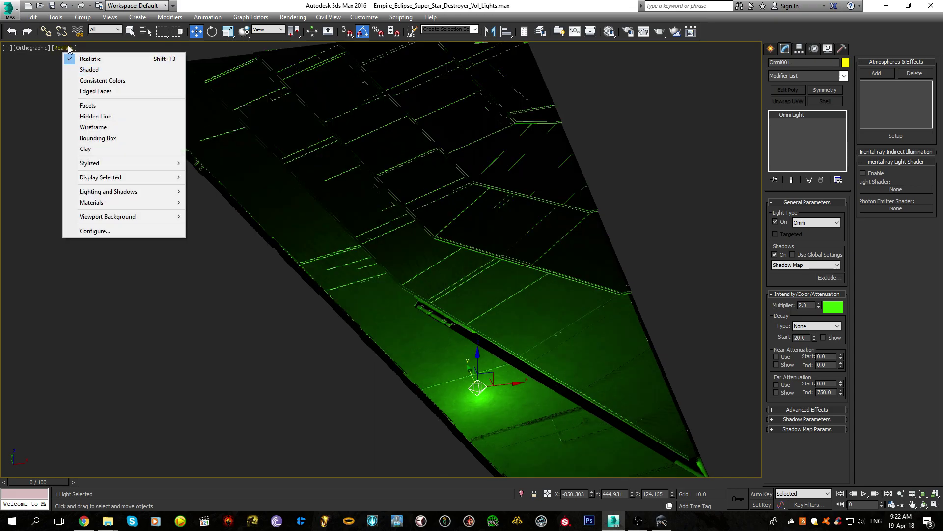
pyautogui.moveTo(126, 177)
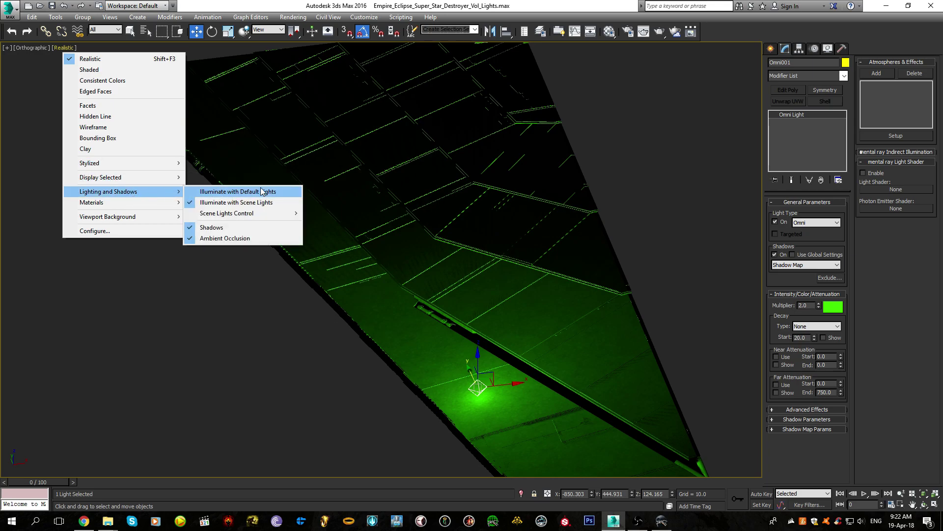
pyautogui.click(230, 192)
pyautogui.moveTo(320, 218); pyautogui.dragTo(369, 244, button='middle')
pyautogui.scroll(-3, 375, 260)
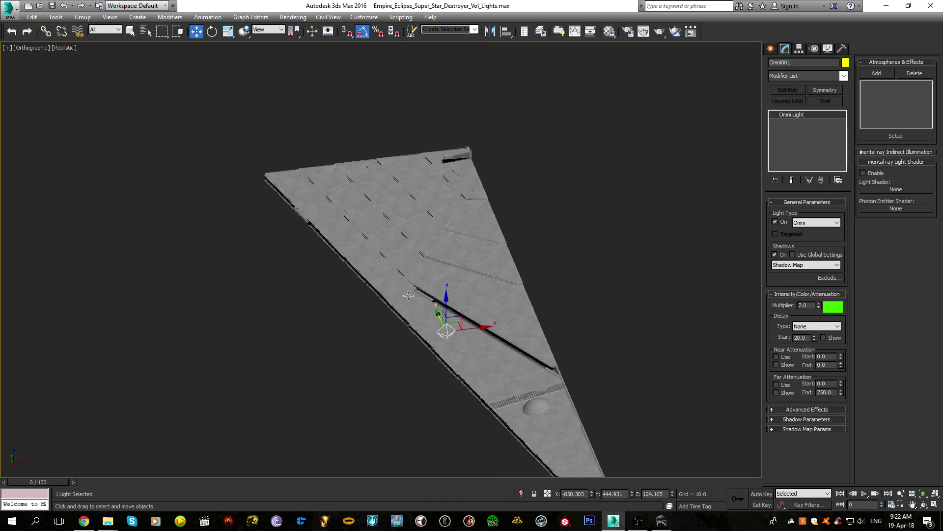
pyautogui.keyDown('alt'); pyautogui.moveTo(409, 295); pyautogui.dragTo(431, 275, button='middle'); pyautogui.keyUp('alt')
pyautogui.scroll(3, 407, 285)
# Illuminate the viewport with scene lights and check the green light near the trench
pyautogui.click(70, 49)
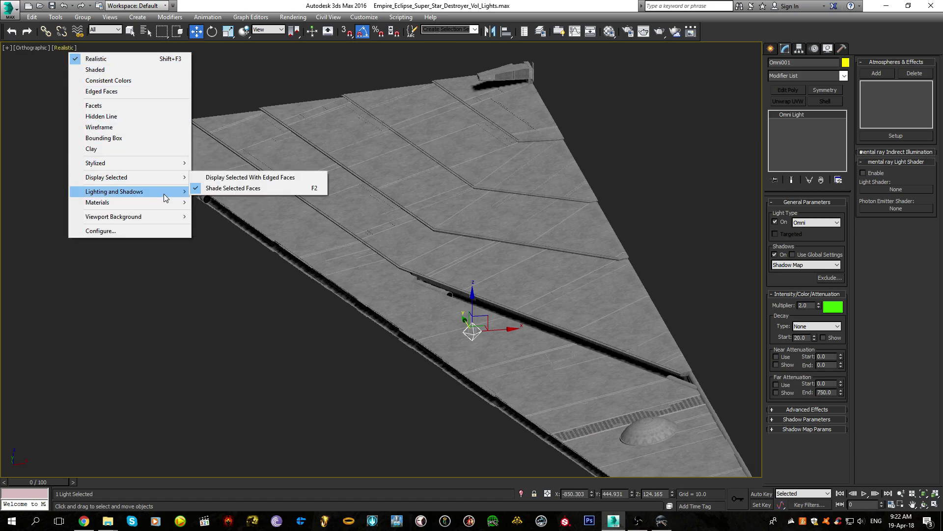
pyautogui.moveTo(167, 192)
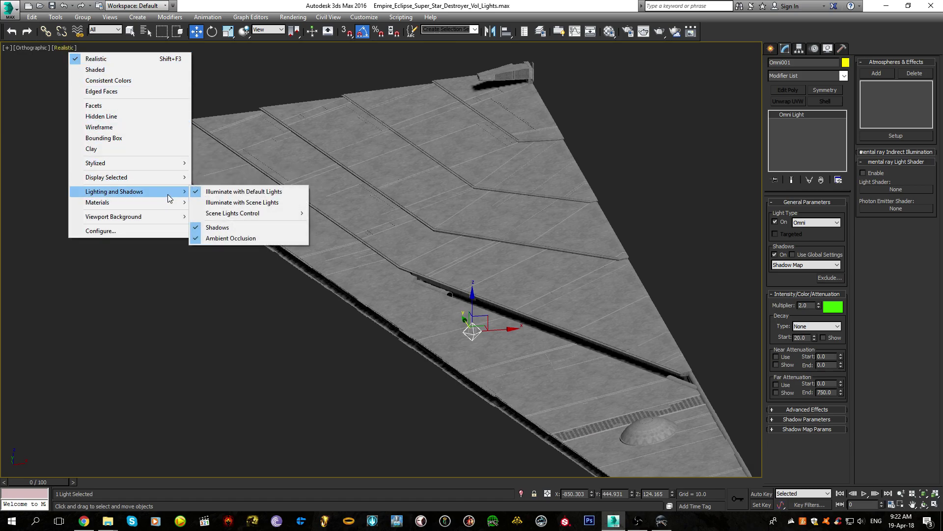
pyautogui.click(217, 203)
pyautogui.scroll(6, 424, 324)
pyautogui.scroll(-7, 450, 321)
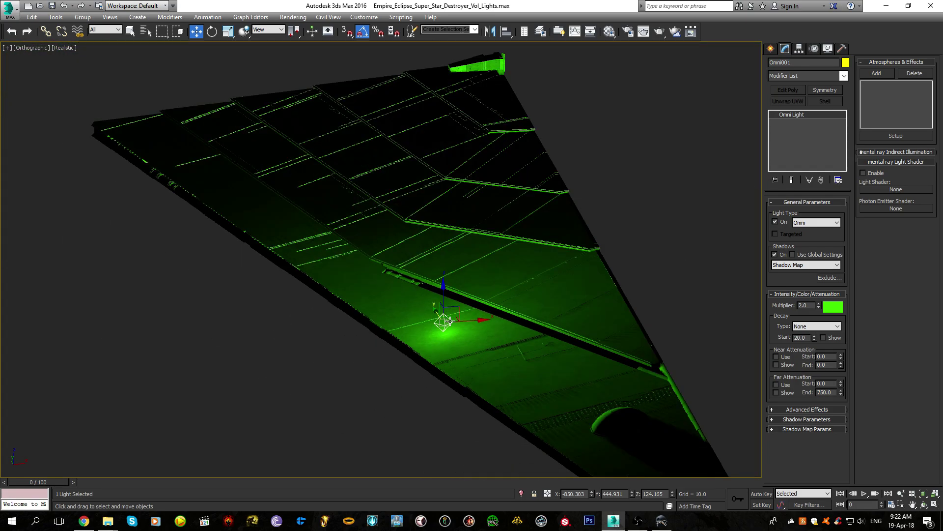
pyautogui.scroll(4, 450, 321)
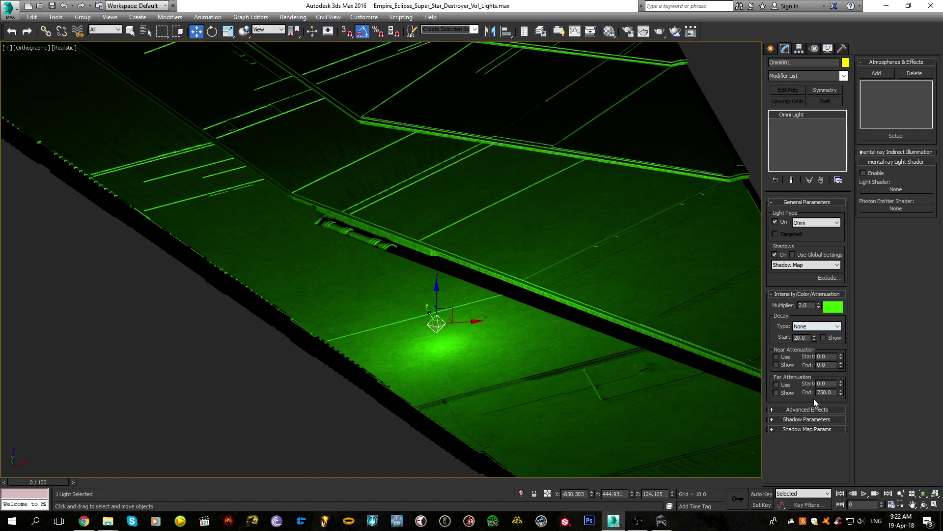
# Cycle the omni light's decay type through None, Inverse and Inverse Square to compare the falloff on the hull
pyautogui.scroll(-1, 538, 350)
pyautogui.scroll(1, 518, 345)
pyautogui.scroll(-1, 505, 342)
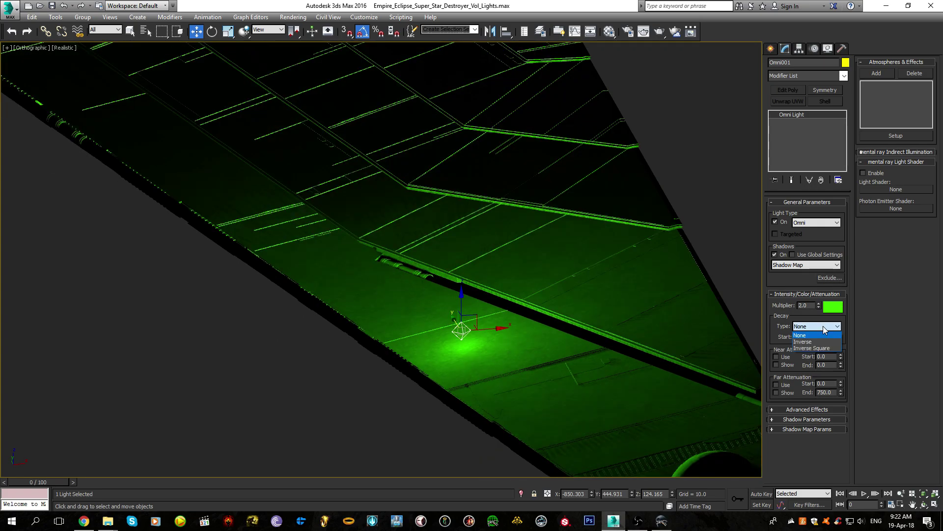
pyautogui.scroll(-3, 609, 296)
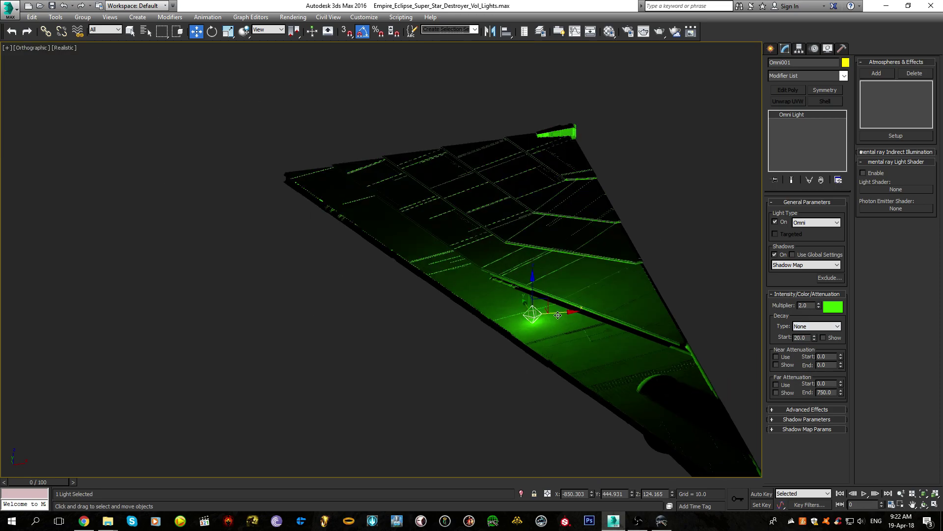
pyautogui.keyDown('alt'); pyautogui.moveTo(554, 316); pyautogui.dragTo(577, 334, button='middle'); pyautogui.keyUp('alt')
pyautogui.scroll(2, 554, 301)
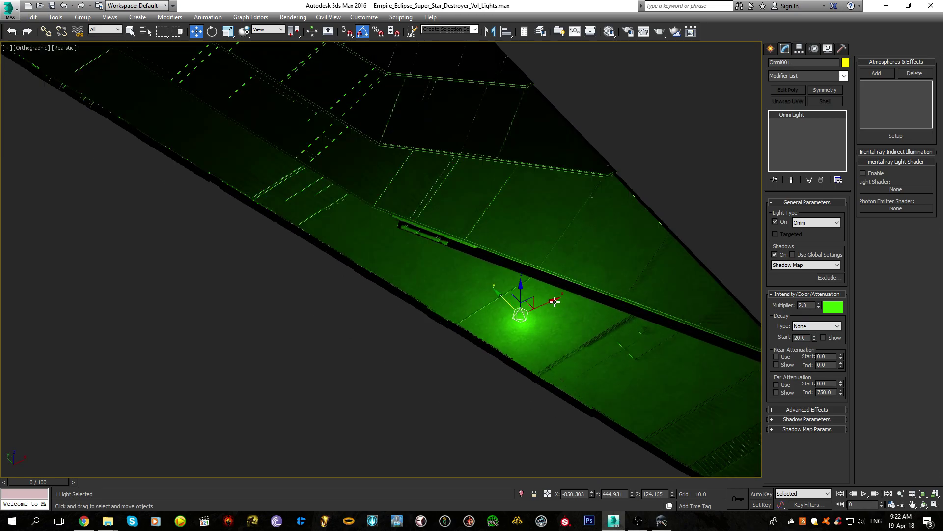
pyautogui.moveTo(554, 301); pyautogui.dragTo(614, 371, button='middle')
pyautogui.scroll(-2, 585, 389)
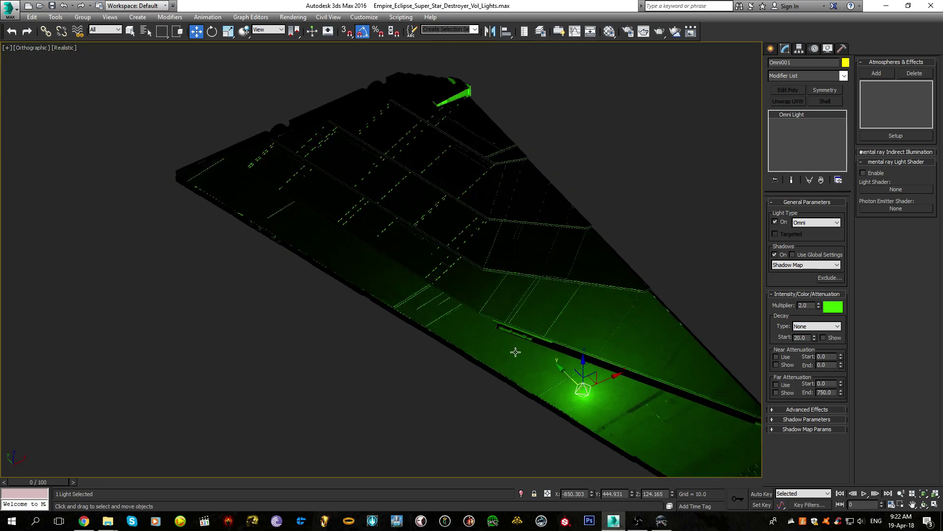
pyautogui.scroll(-1, 813, 329)
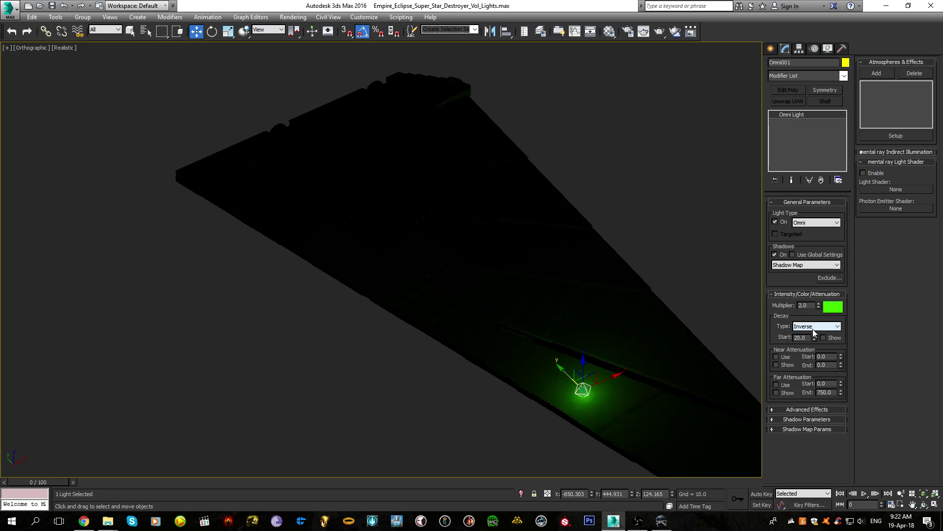
pyautogui.scroll(-1, 813, 329)
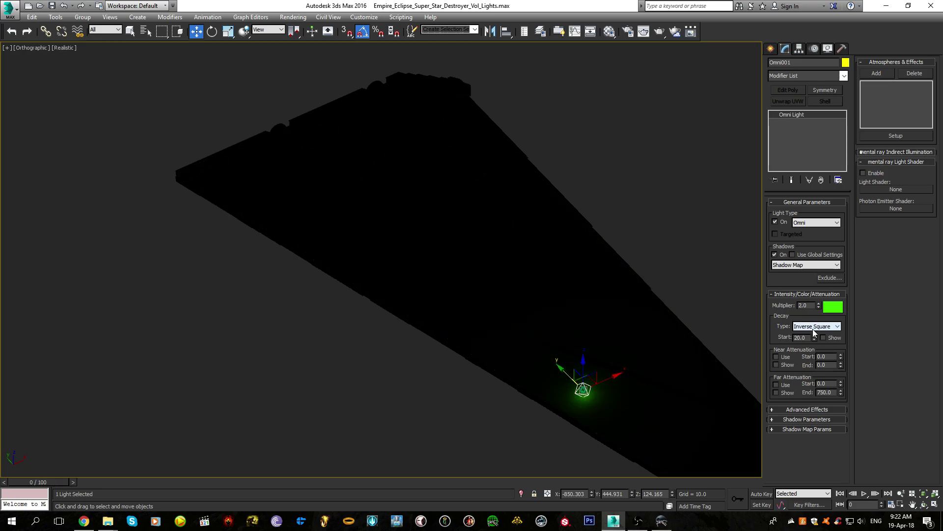
pyautogui.scroll(2, 813, 328)
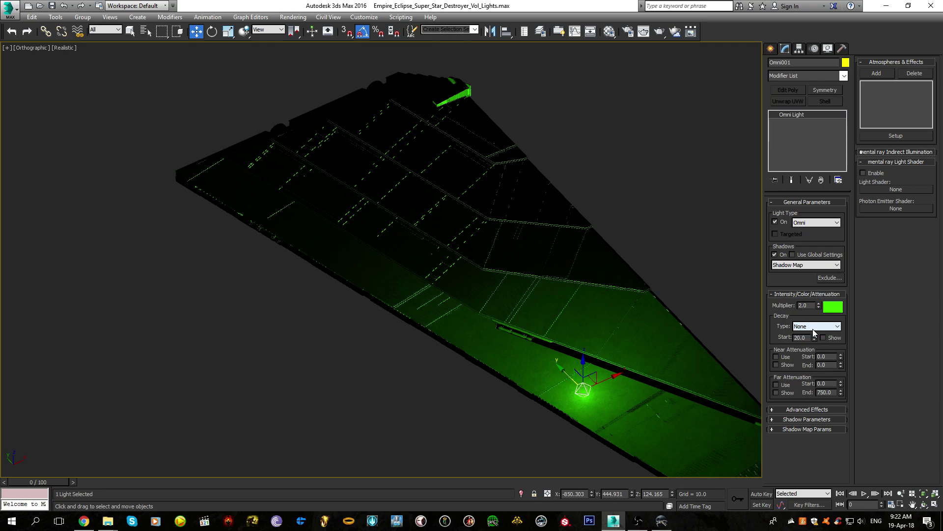
pyautogui.scroll(-1, 813, 329)
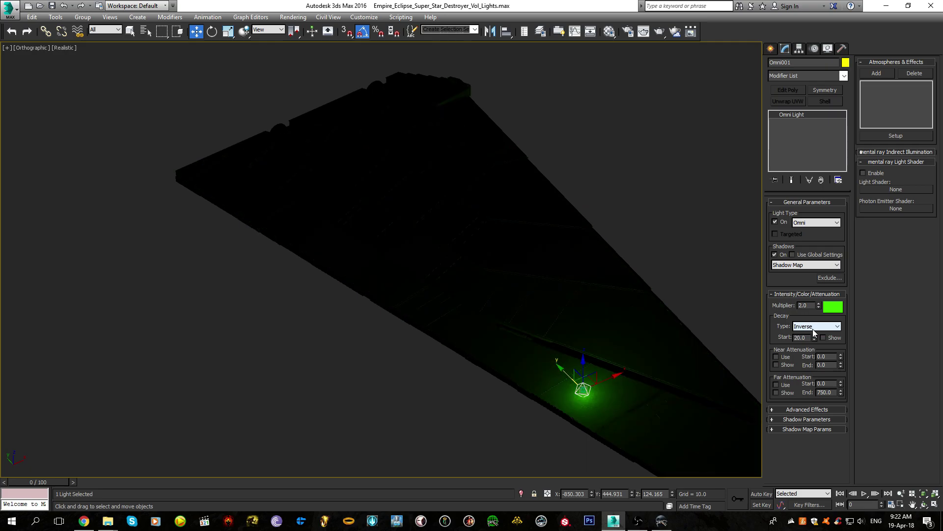
pyautogui.scroll(-1, 813, 329)
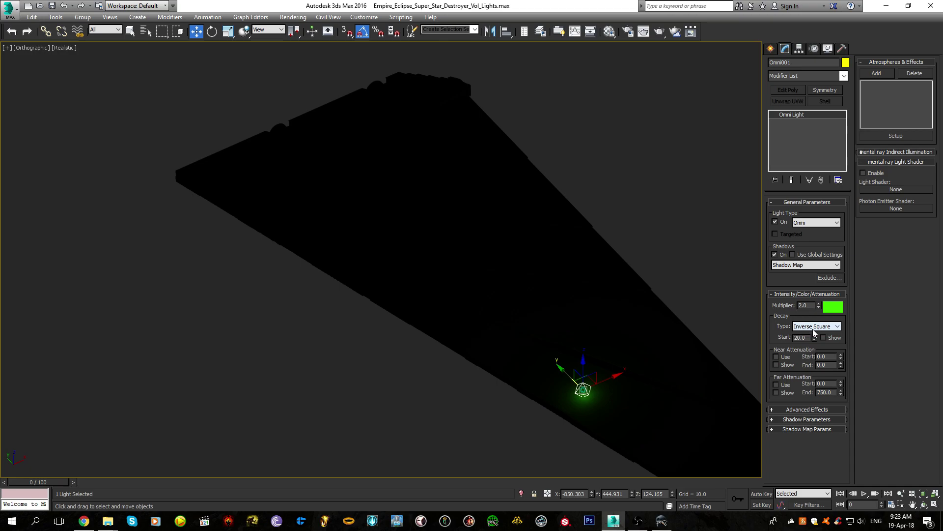
pyautogui.scroll(2, 812, 329)
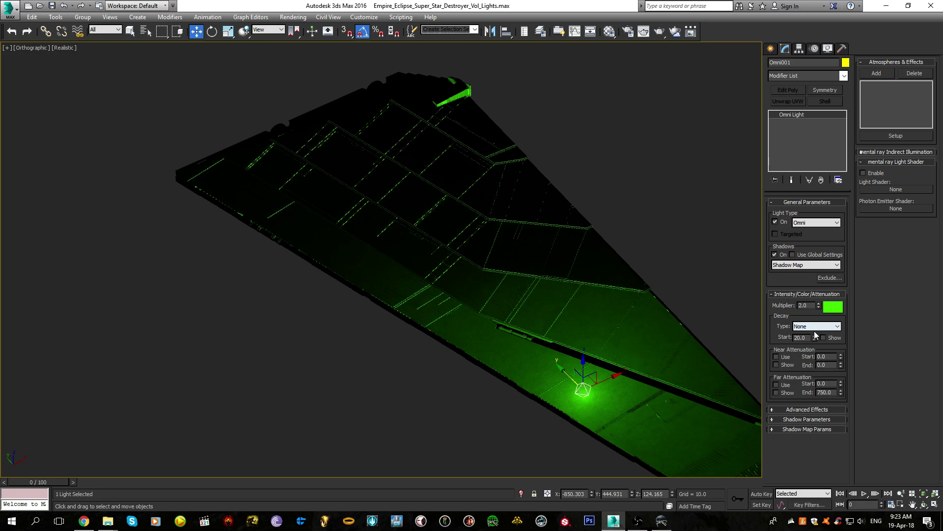
# Set the light's decay type to Inverse Square and move the light to about X -714.5 and Z 137.9
pyautogui.scroll(-1, 823, 329)
pyautogui.scroll(-1, 823, 329)
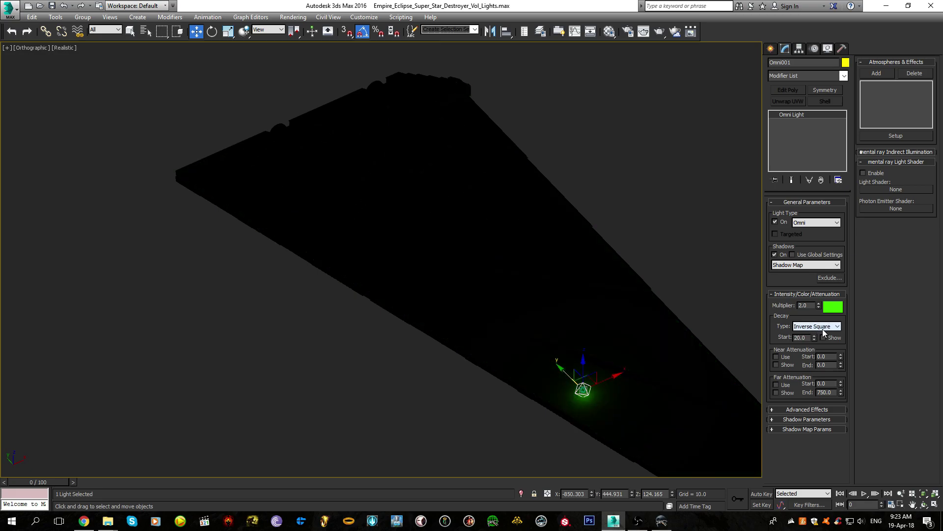
pyautogui.keyDown('alt'); pyautogui.moveTo(660, 421); pyautogui.dragTo(615, 403, button='middle'); pyautogui.keyUp('alt')
pyautogui.moveTo(514, 349); pyautogui.dragTo(574, 343)
pyautogui.moveTo(575, 345)
pyautogui.keyDown('alt'); pyautogui.mouseDown(button='middle')
pyautogui.moveTo(621, 368)
pyautogui.moveTo(606, 371)
pyautogui.moveTo(581, 353)
pyautogui.mouseUp(button='middle'); pyautogui.keyUp('alt')
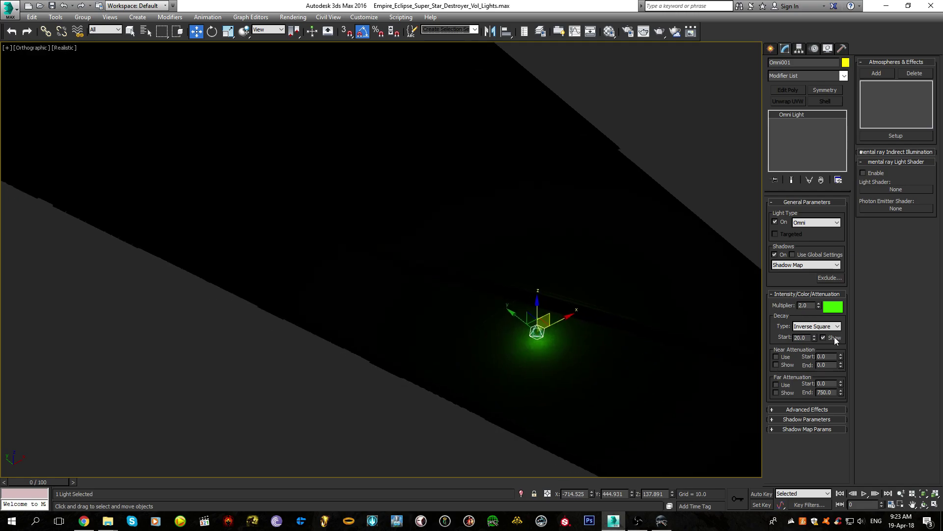
# Show the light's decay start range, examine it up close around the light, and hide it again
pyautogui.scroll(5, 565, 363)
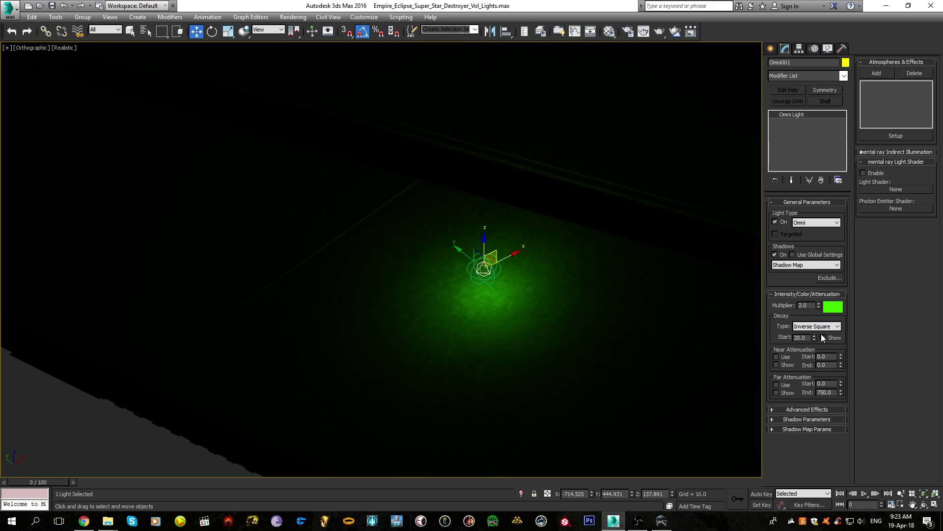
pyautogui.scroll(-5, 653, 360)
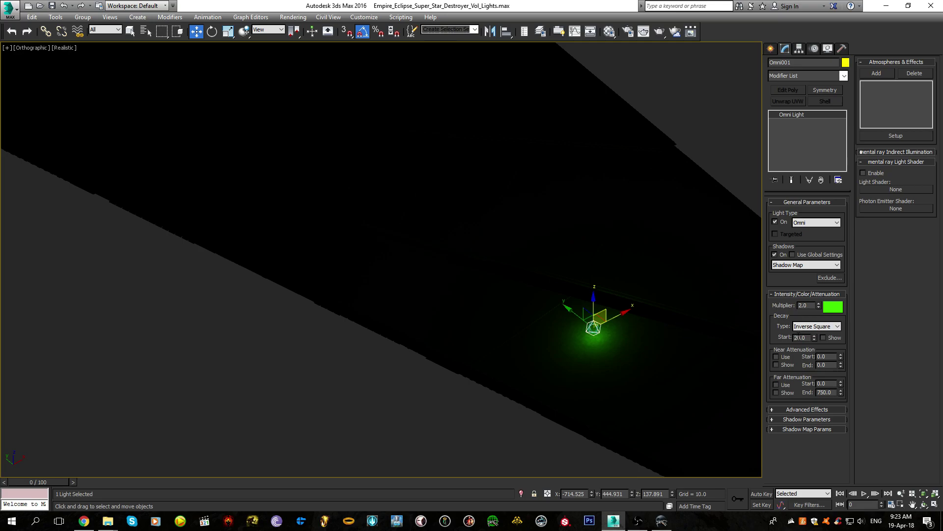
pyautogui.keyDown('alt'); pyautogui.moveTo(733, 338); pyautogui.dragTo(653, 341, button='middle'); pyautogui.keyUp('alt')
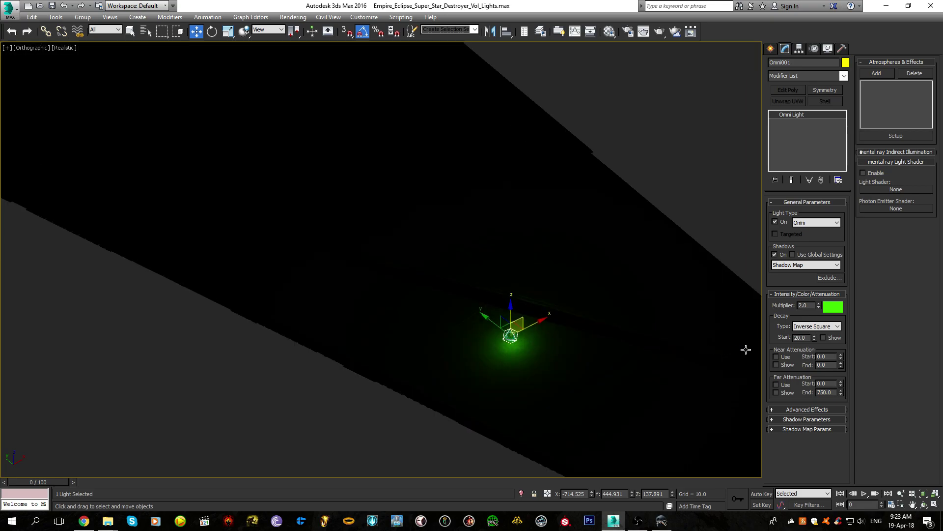
# Raise the light's decay start to 139 and view the wider glow from a lower angle
pyautogui.doubleClick(799, 337)
pyautogui.moveTo(815, 337); pyautogui.dragTo(825, 48)
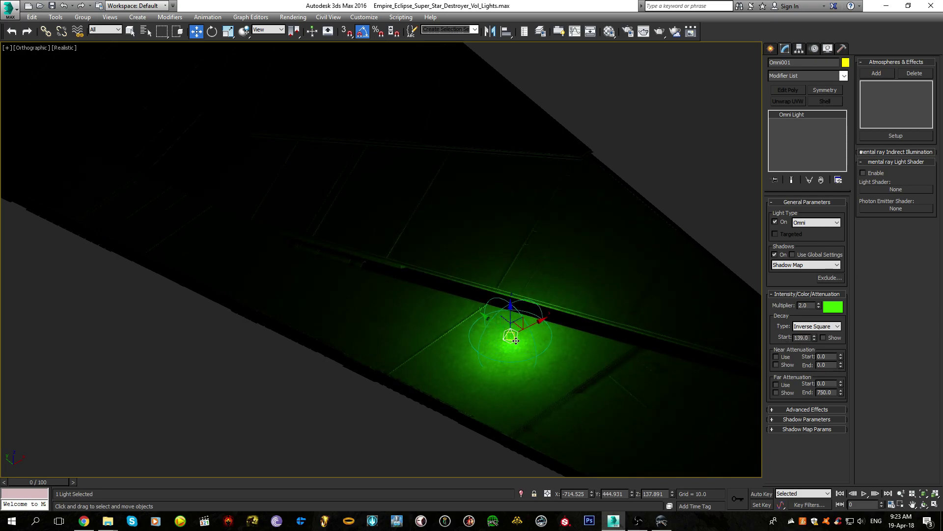
pyautogui.moveTo(516, 341)
pyautogui.keyDown('alt'); pyautogui.mouseDown(button='middle')
pyautogui.moveTo(538, 284)
pyautogui.moveTo(511, 339)
pyautogui.mouseUp(button='middle'); pyautogui.keyUp('alt')
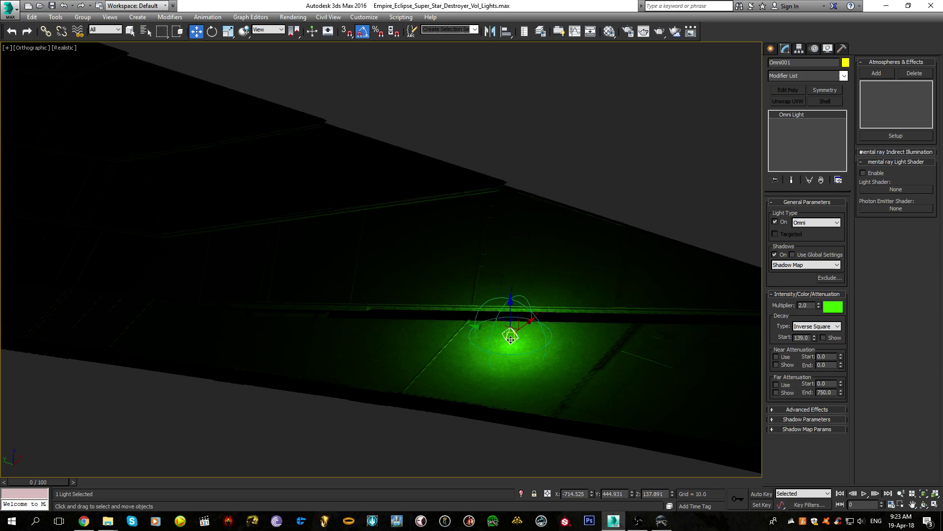
# Set the light's decay start to 200 and check the glow around the trench
pyautogui.click(801, 337)
pyautogui.write('200')
pyautogui.press('Return')
pyautogui.keyDown('alt'); pyautogui.moveTo(504, 345); pyautogui.dragTo(500, 362, button='middle'); pyautogui.keyUp('alt')
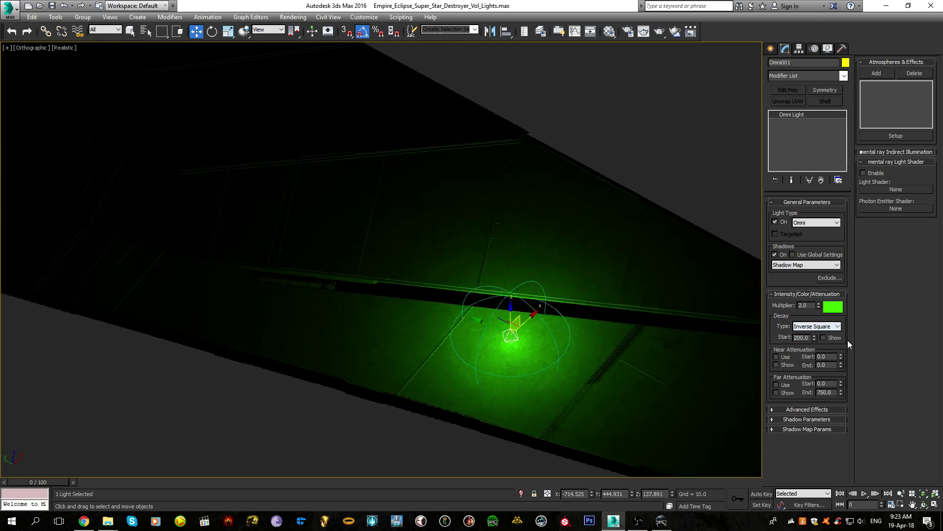
# Compare the light's Inverse, None and Inverse Square decay types on the hull, returning to Inverse Square
pyautogui.click(834, 339)
pyautogui.scroll(5, 488, 361)
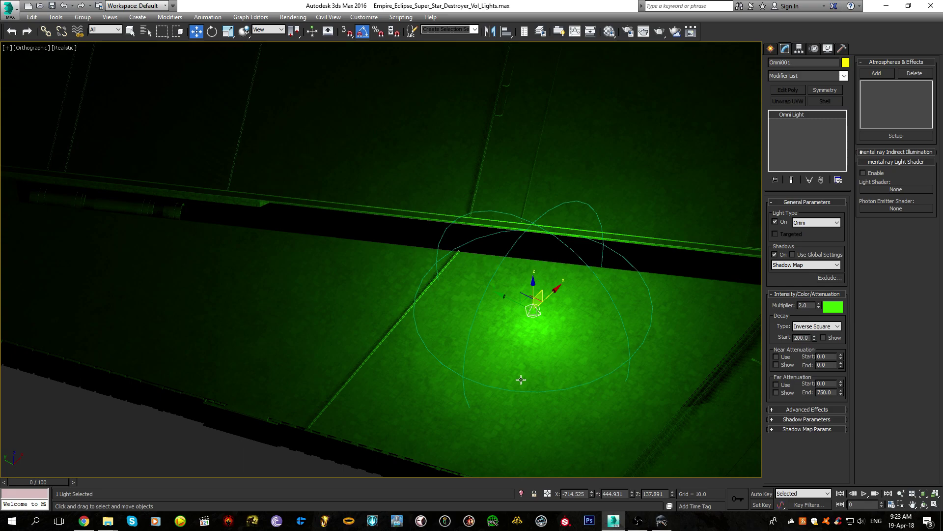
pyautogui.scroll(-5, 511, 325)
pyautogui.moveTo(464, 298); pyautogui.dragTo(558, 342, button='middle')
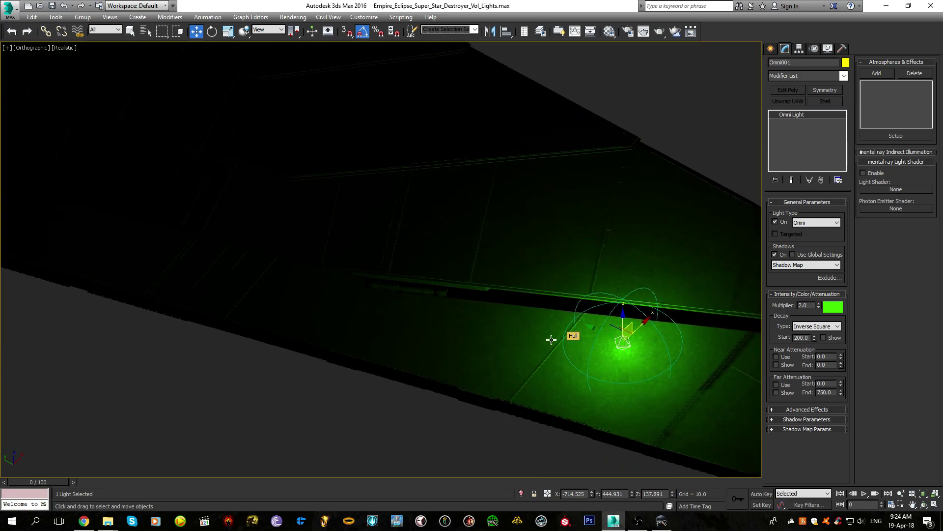
pyautogui.click(823, 328)
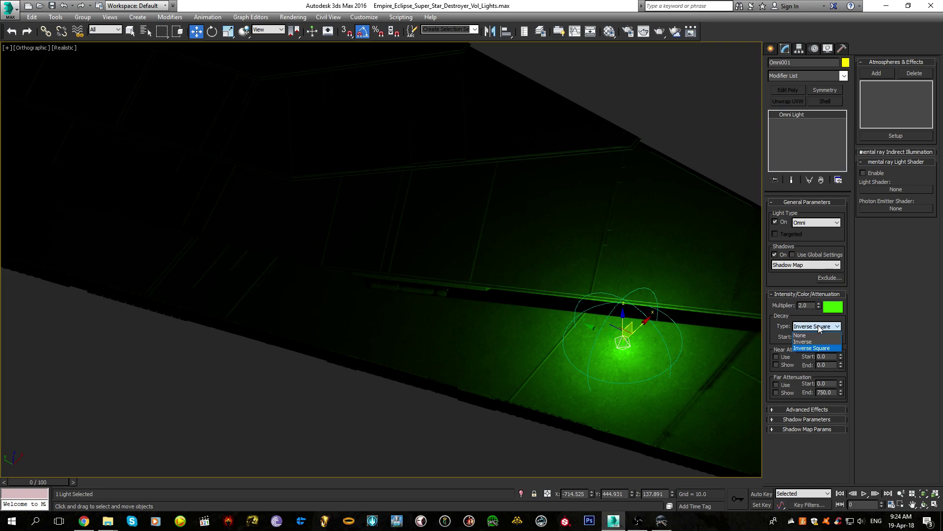
pyautogui.click(820, 328)
pyautogui.scroll(1, 819, 328)
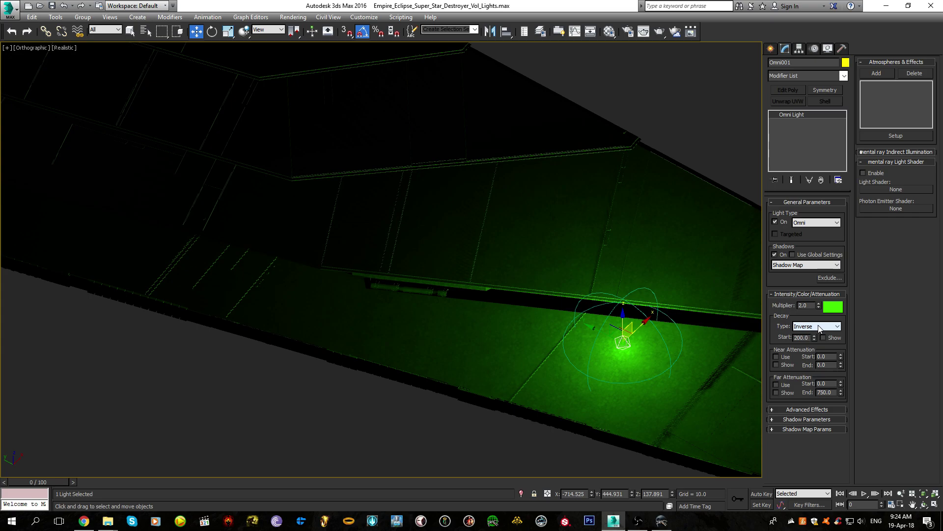
pyautogui.press('Up')
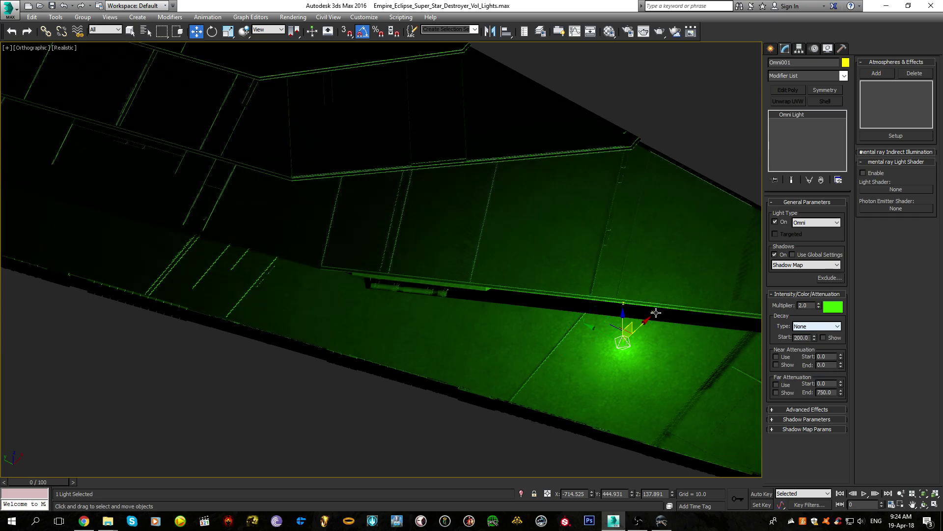
pyautogui.press('Down')
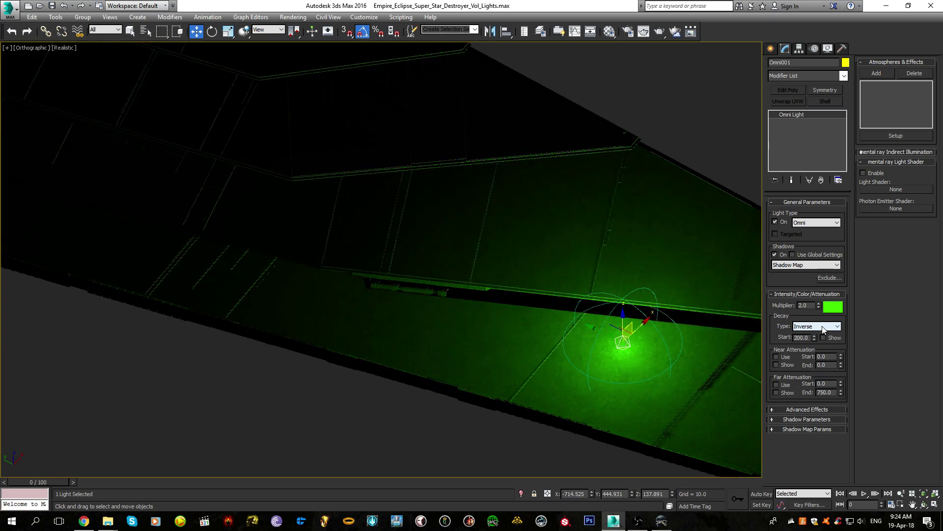
pyautogui.press('Down')
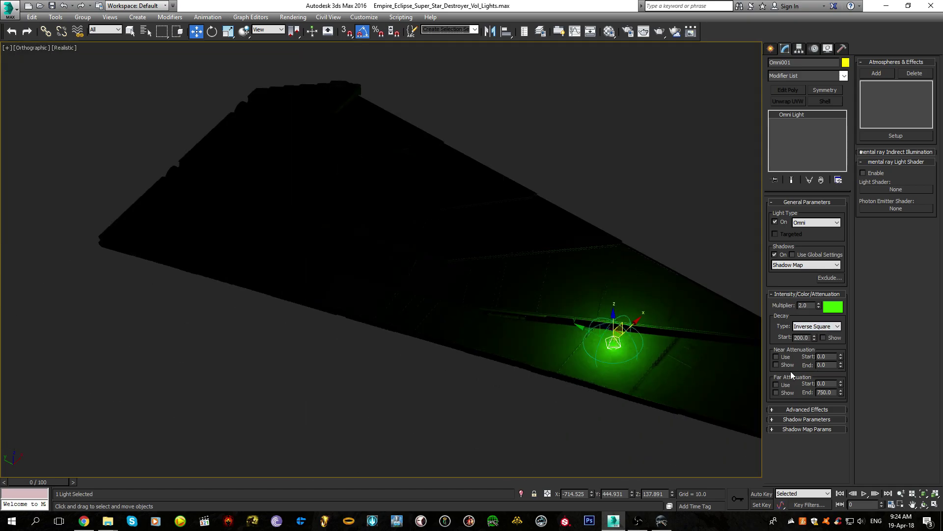
# Set the light's decay type to None and enable far attenuation with an end distance of 200
pyautogui.scroll(2, 819, 326)
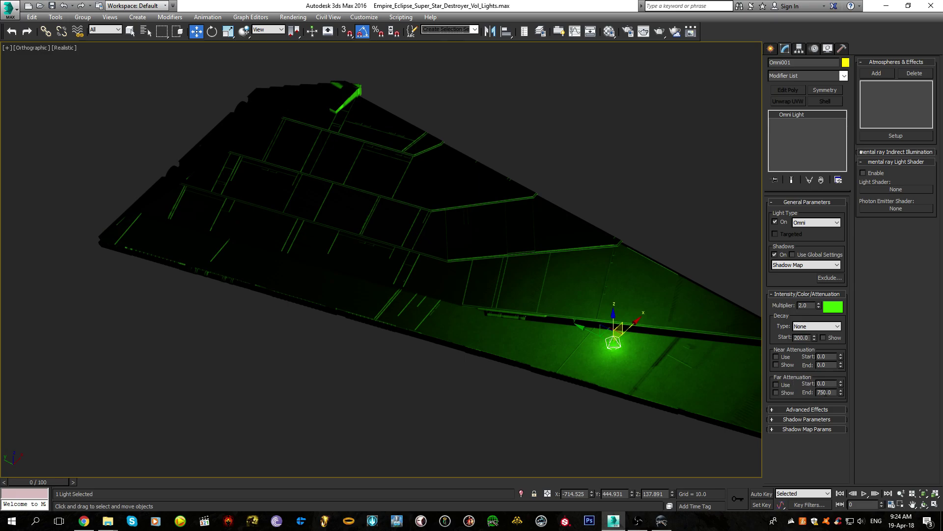
pyautogui.click(819, 392)
pyautogui.moveTo(700, 409); pyautogui.dragTo(680, 400, button='middle')
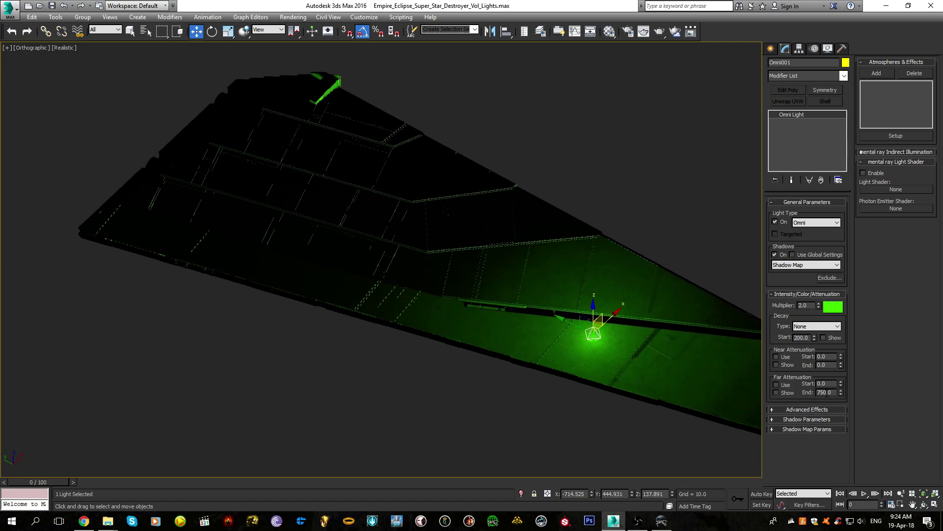
pyautogui.doubleClick(827, 393)
pyautogui.write('200')
pyautogui.press('Return')
pyautogui.moveTo(683, 375); pyautogui.dragTo(653, 380, button='middle')
pyautogui.scroll(2, 687, 376)
pyautogui.click(785, 386)
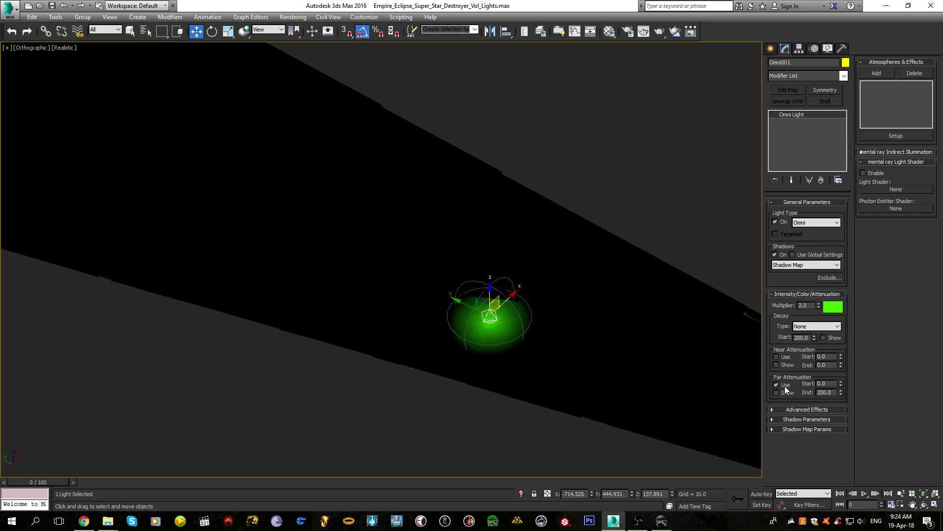
pyautogui.click(778, 386)
pyautogui.click(779, 386)
pyautogui.scroll(-3, 676, 371)
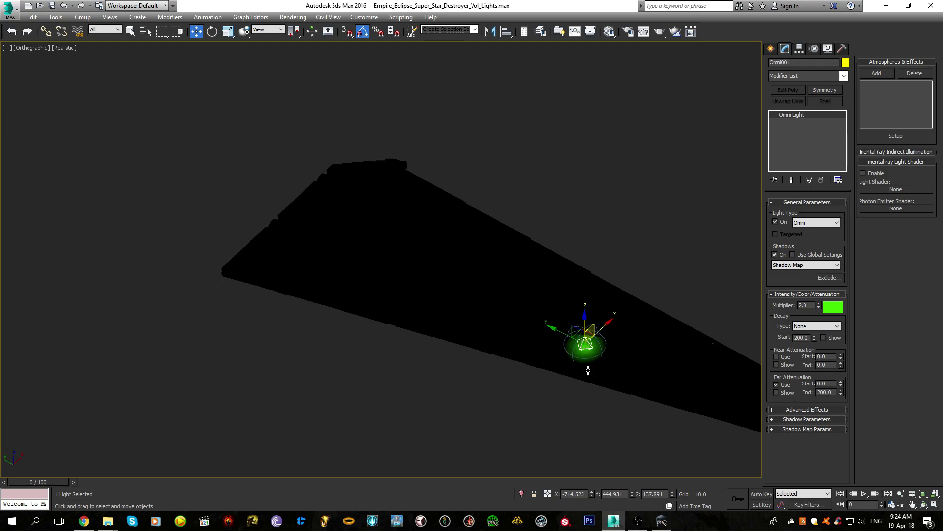
pyautogui.scroll(5, 598, 310)
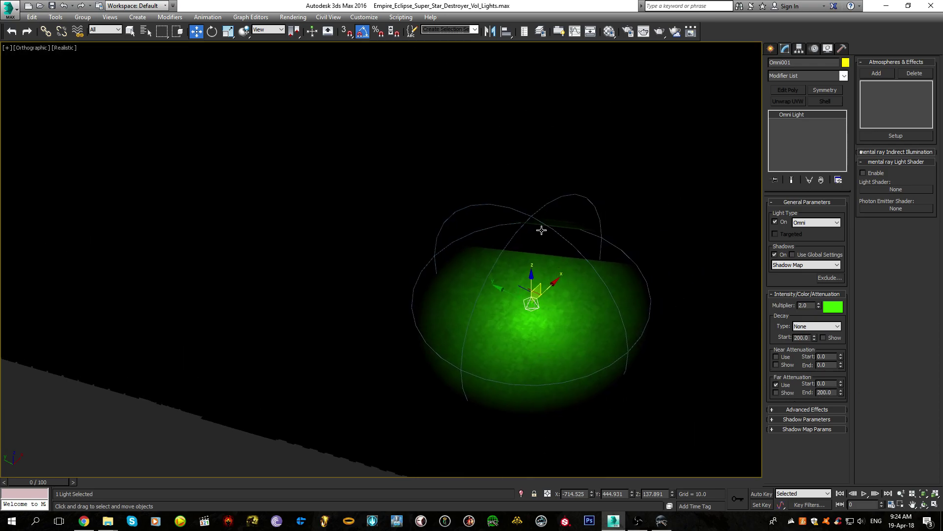
# Increase the light's far attenuation end to 400 and check the glow around the trench
pyautogui.scroll(-2, 546, 305)
pyautogui.moveTo(832, 392); pyautogui.dragTo(800, 393)
pyautogui.write('400')
pyautogui.press('Return')
pyautogui.scroll(-3, 607, 351)
pyautogui.scroll(3, 614, 333)
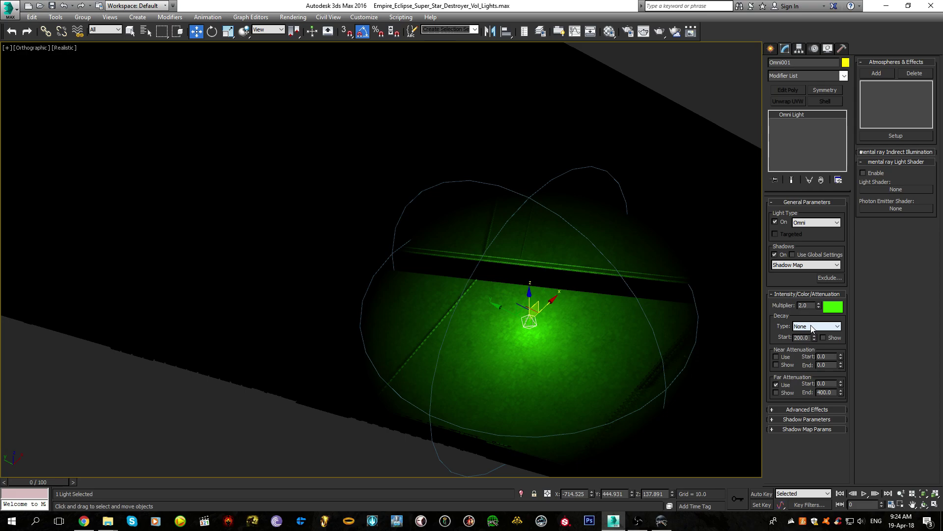
# Switch the light's decay type to Inverse and try decay start values of 10 and 0
pyautogui.click(812, 328)
pyautogui.click(812, 342)
pyautogui.scroll(-1, 810, 331)
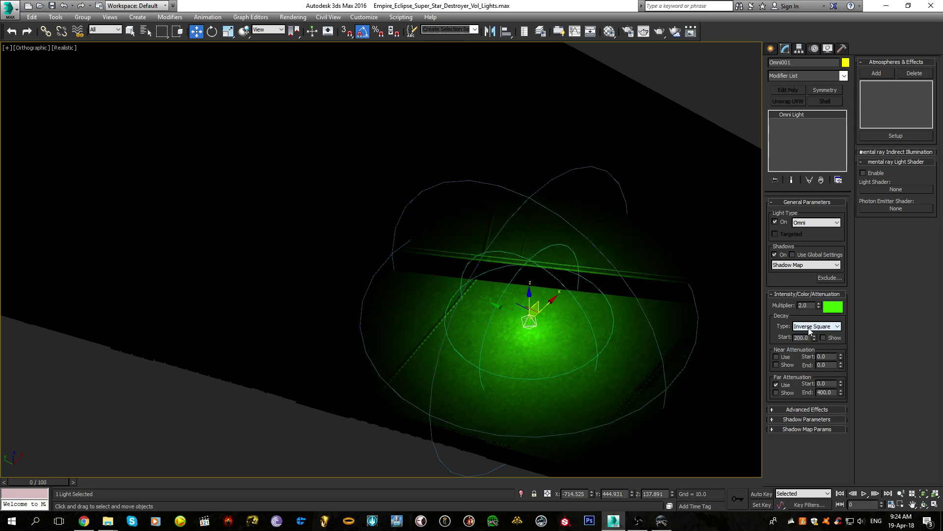
pyautogui.scroll(1, 810, 331)
pyautogui.doubleClick(802, 337)
pyautogui.write('10')
pyautogui.press('Return')
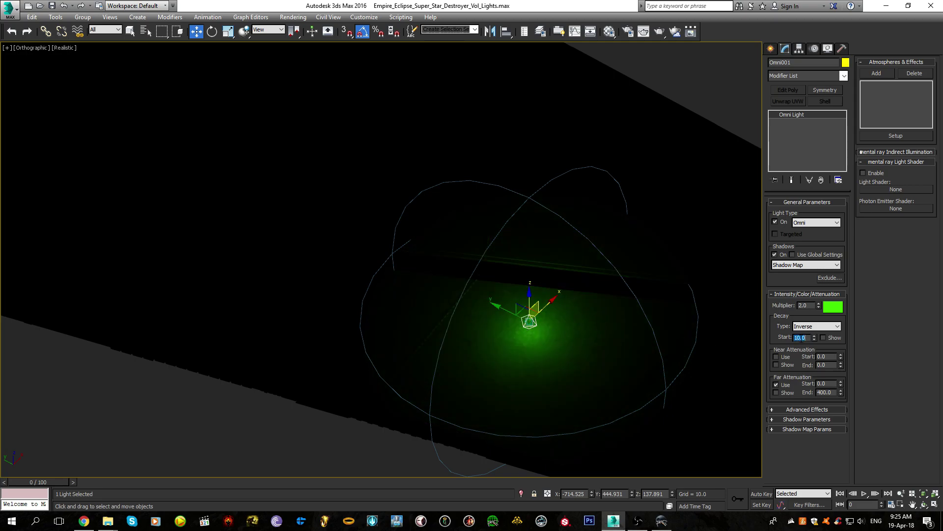
pyautogui.write('0')
pyautogui.press('Return')
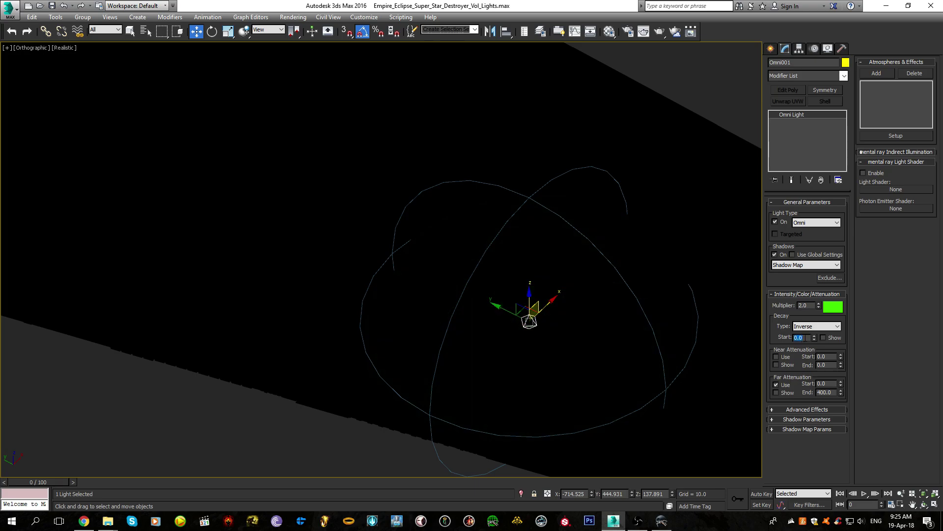
# Raise the decay start to about 250, set it to 200, and switch the decay type to Inverse Square
pyautogui.moveTo(813, 335); pyautogui.dragTo(275, 171)
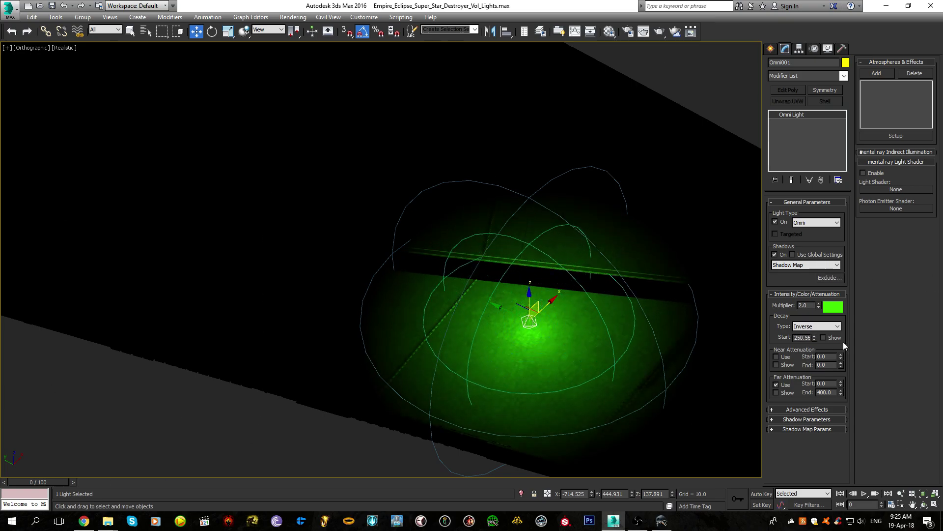
pyautogui.doubleClick(803, 337)
pyautogui.write('200')
pyautogui.press('Return')
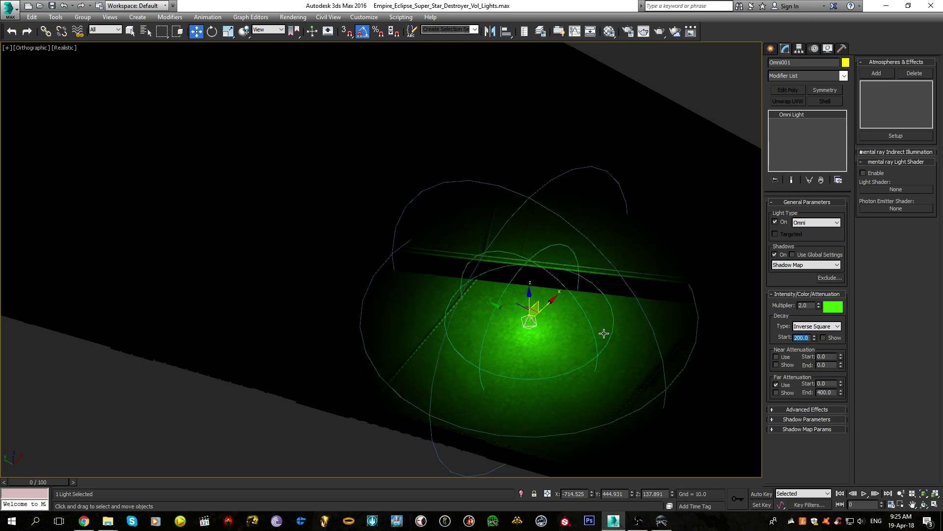
pyautogui.moveTo(603, 329); pyautogui.dragTo(566, 305, button='middle')
pyautogui.scroll(3, 567, 305)
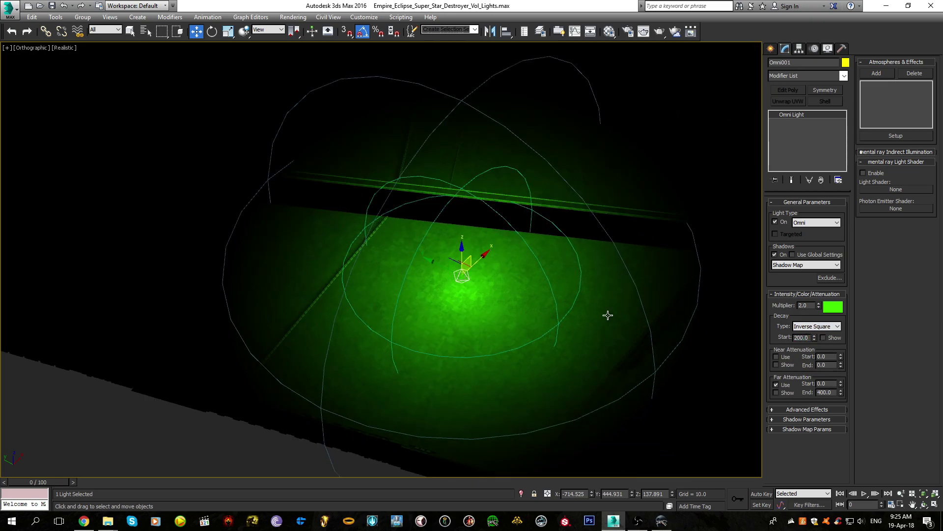
pyautogui.scroll(-2, 646, 324)
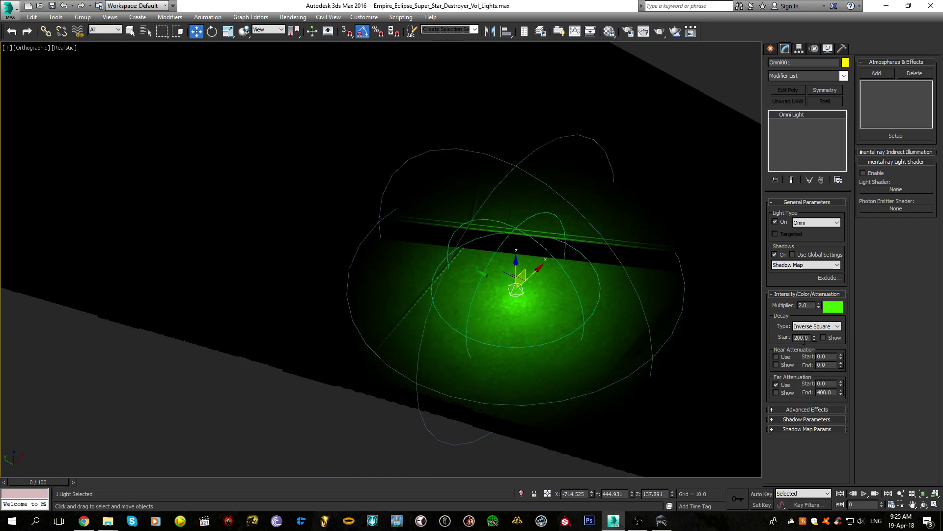
# Set the light's decay start to 10 and raise it to 20
pyautogui.doubleClick(803, 338)
pyautogui.write('10')
pyautogui.press('Return')
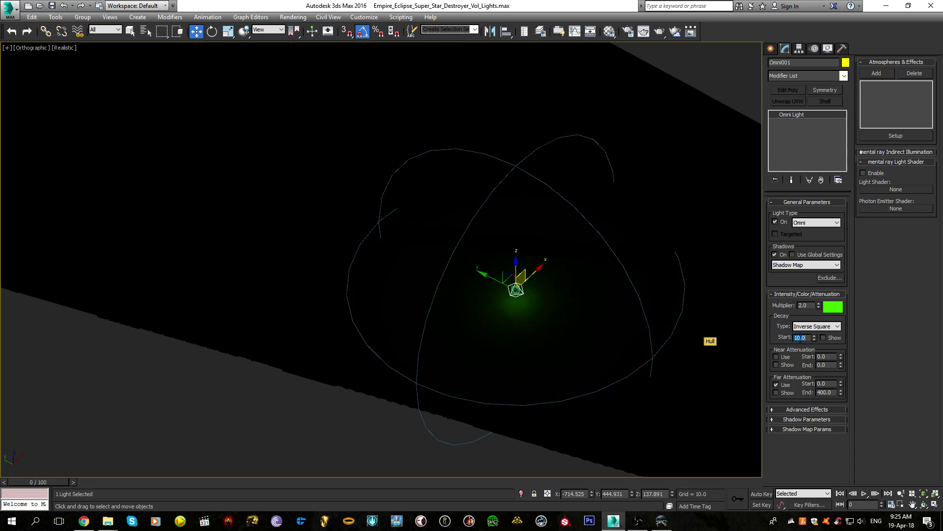
pyautogui.press('Return')
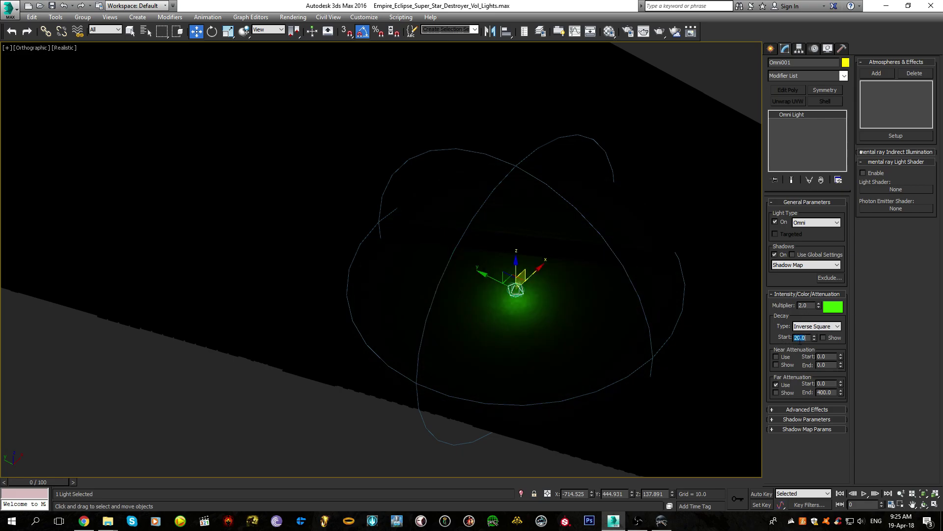
# Set the far attenuation end to 750 and move the light to about X -558.5 and Z 166.3
pyautogui.click(825, 392)
pyautogui.write('750')
pyautogui.press('Return')
pyautogui.keyDown('alt'); pyautogui.moveTo(705, 435); pyautogui.dragTo(615, 313, button='middle'); pyautogui.keyUp('alt')
pyautogui.moveTo(598, 306); pyautogui.dragTo(644, 300)
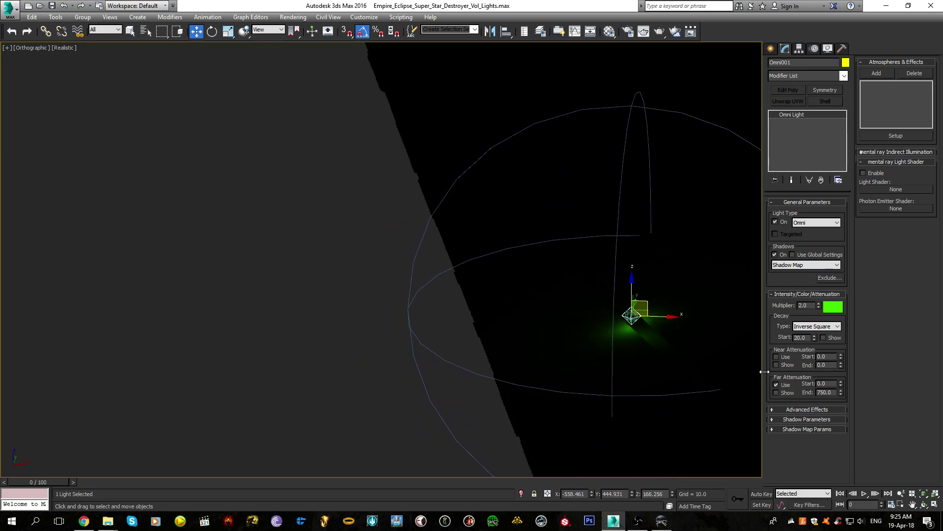
# Preview a red shadow color (196, 0, 0) for the omni light, inspect it around the hull, and cancel the color change
pyautogui.click(823, 409)
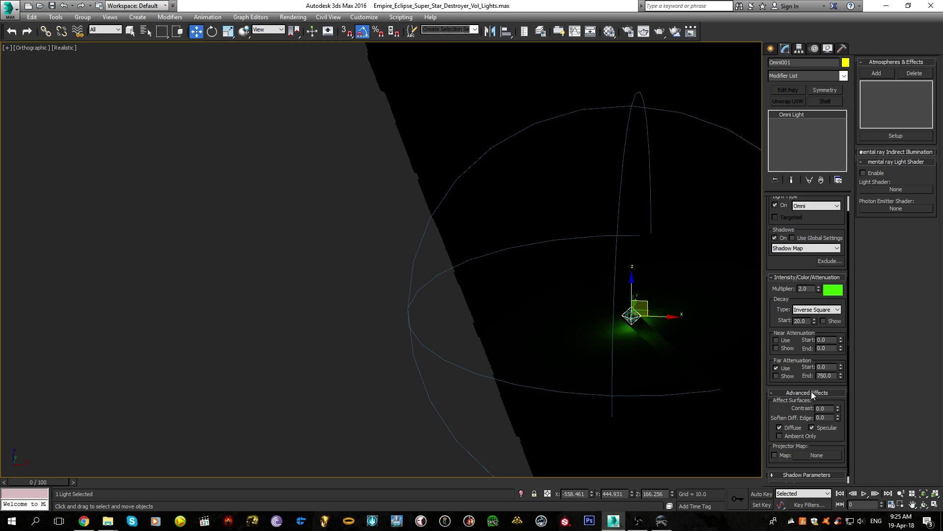
pyautogui.click(812, 391)
pyautogui.click(813, 424)
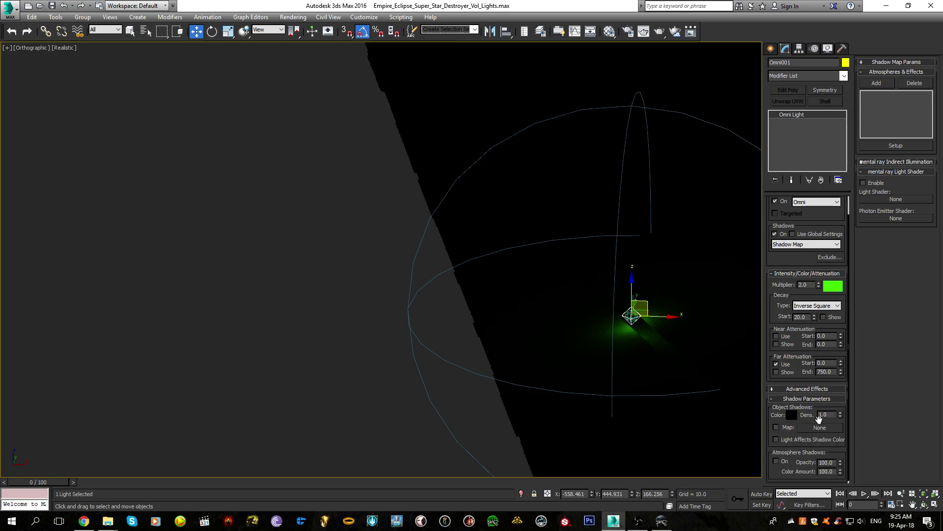
pyautogui.scroll(-1, 817, 419)
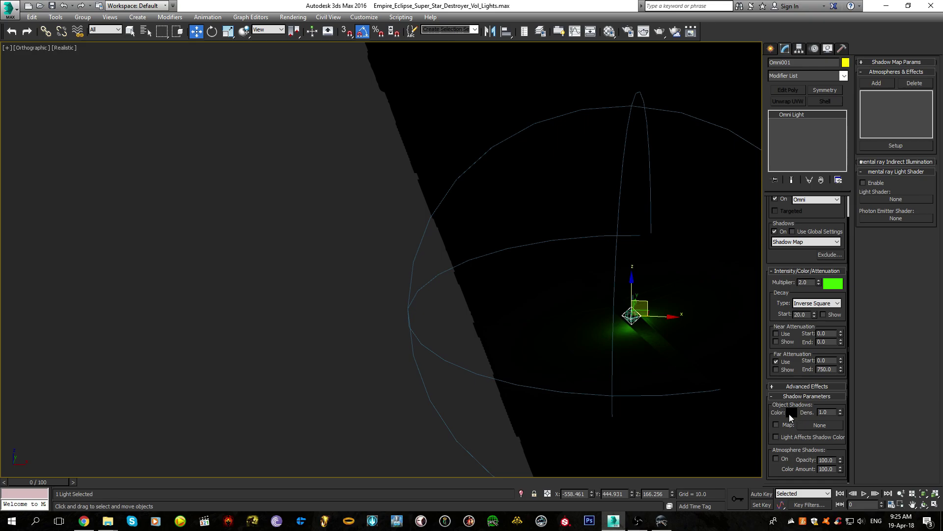
pyautogui.click(790, 414)
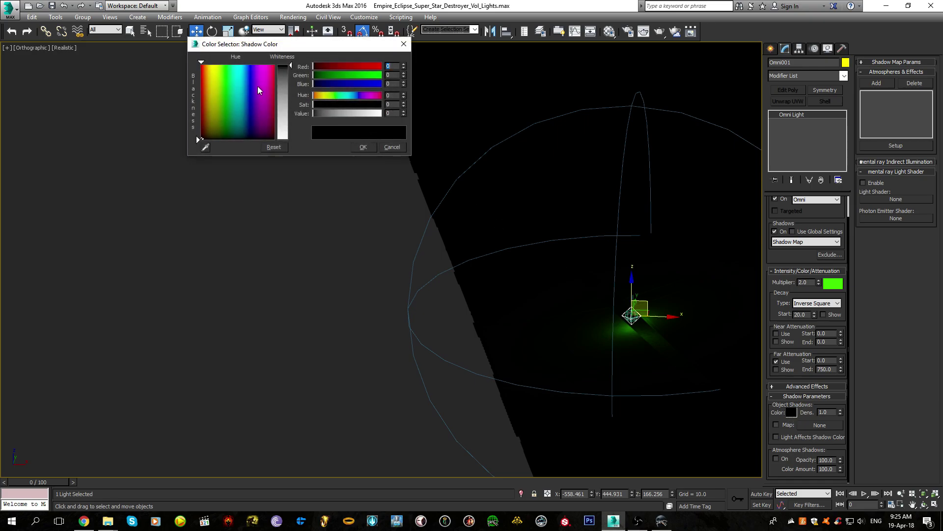
pyautogui.click(274, 82)
pyautogui.moveTo(537, 296); pyautogui.dragTo(471, 301, button='middle')
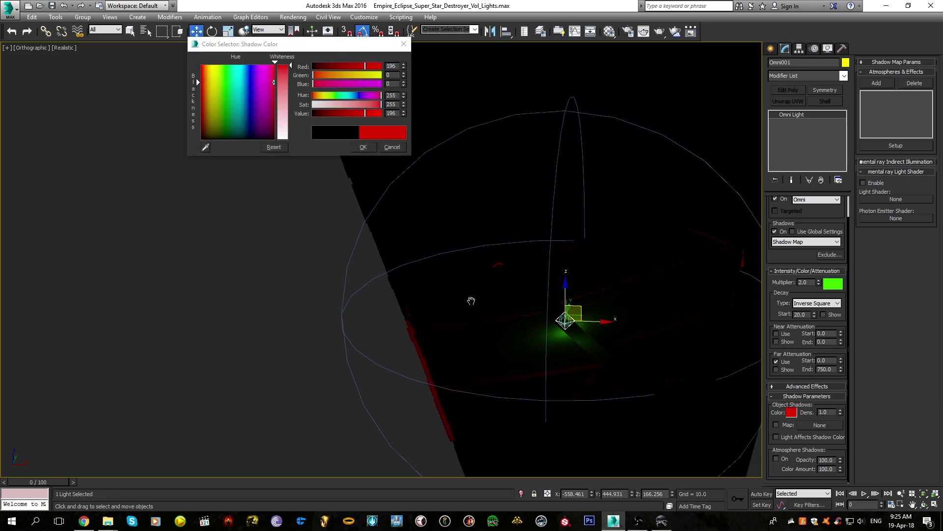
pyautogui.moveTo(525, 350)
pyautogui.keyDown('alt'); pyautogui.mouseDown(button='middle')
pyautogui.moveTo(598, 301)
pyautogui.moveTo(552, 349)
pyautogui.moveTo(575, 360)
pyautogui.moveTo(562, 364)
pyautogui.moveTo(570, 361)
pyautogui.moveTo(533, 337)
pyautogui.mouseUp(button='middle'); pyautogui.keyUp('alt')
pyautogui.scroll(4, 559, 344)
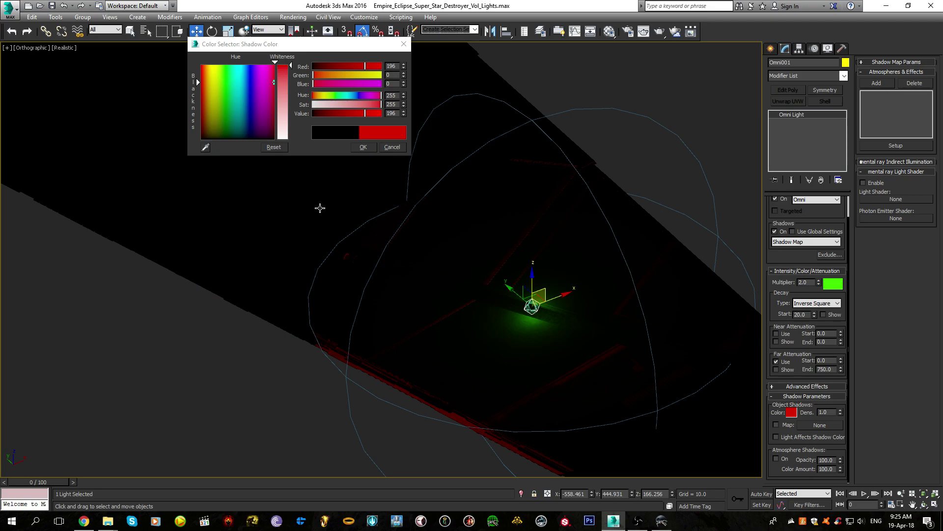
pyautogui.click(391, 145)
pyautogui.keyDown('alt'); pyautogui.moveTo(506, 301); pyautogui.dragTo(530, 306, button='middle'); pyautogui.keyUp('alt')
# Undo the light's last move and the latest far attenuation end and decay start changes
pyautogui.hotkey('ctrl', 'z')
pyautogui.hotkey('ctrl', 'z')
pyautogui.hotkey('ctrl', 'z')
pyautogui.keyDown('alt'); pyautogui.moveTo(532, 341); pyautogui.dragTo(500, 350, button='middle'); pyautogui.keyUp('alt')
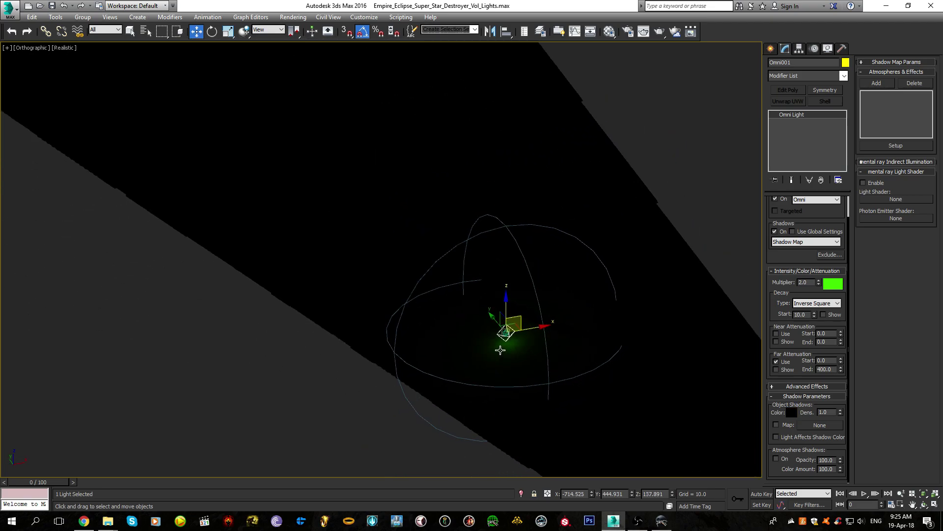
pyautogui.hotkey('ctrl', 'z')
pyautogui.hotkey('ctrl', 'z')
pyautogui.hotkey('ctrl', 'z')
pyautogui.hotkey('ctrl', 'z')
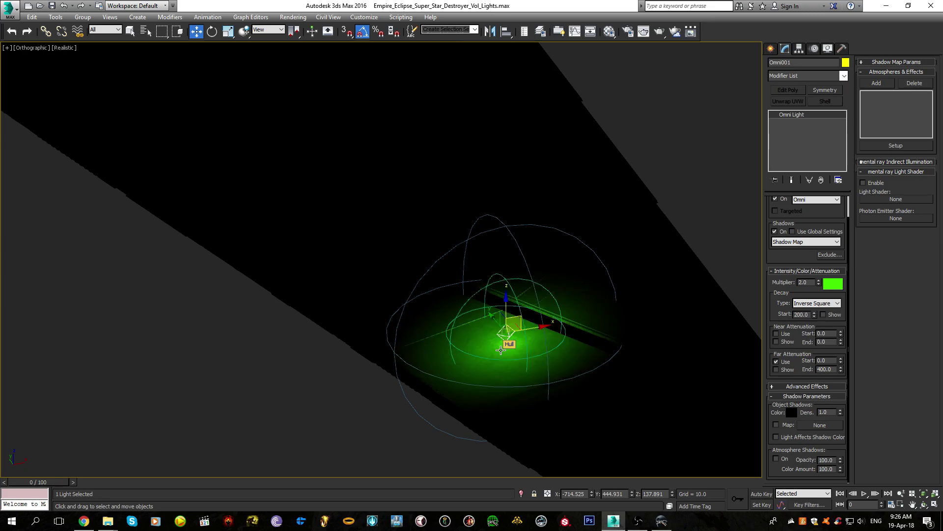
# Undo the enabling of far attenuation and the preceding decay type and decay start changes
pyautogui.hotkey('ctrl', 'z')
pyautogui.hotkey('ctrl', 'z')
pyautogui.hotkey('ctrl', 'z')
pyautogui.hotkey('ctrl', 'z')
pyautogui.hotkey('ctrl', 'z')
pyautogui.hotkey('ctrl', 'z')
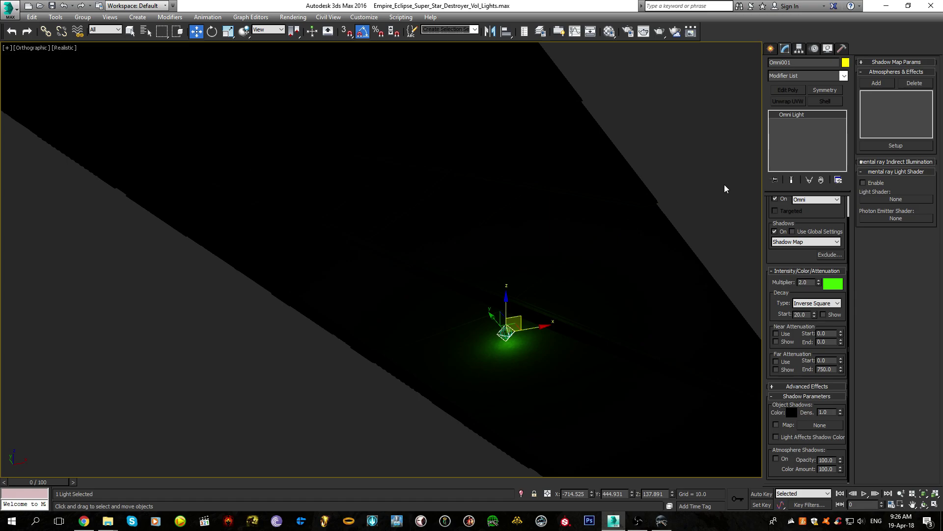
# Toggle the light's shadows, and undo back through the earlier light move, multiplier, shadow and color edits
pyautogui.click(776, 232)
pyautogui.hotkey('ctrl', 'z')
pyautogui.hotkey('ctrl', 'z')
pyautogui.hotkey('ctrl', 'z')
pyautogui.hotkey('ctrl', 'z')
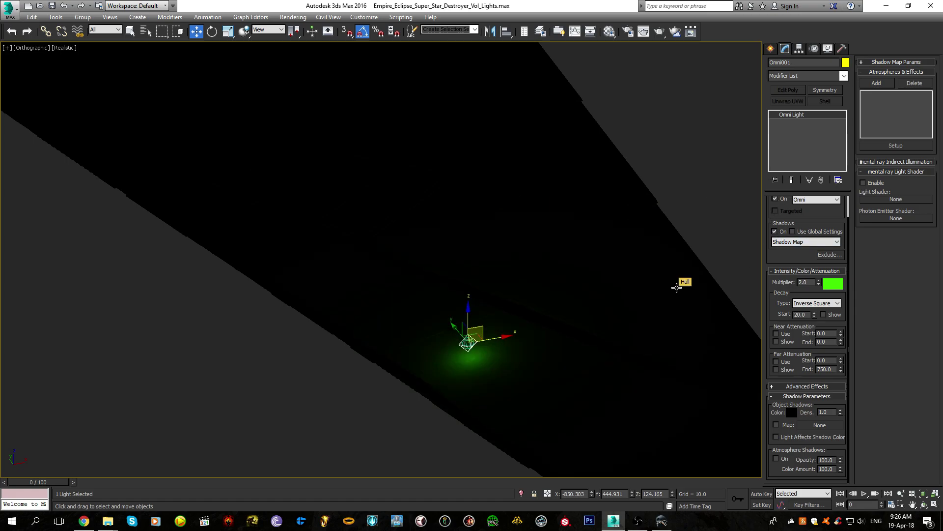
pyautogui.hotkey('ctrl', 'z')
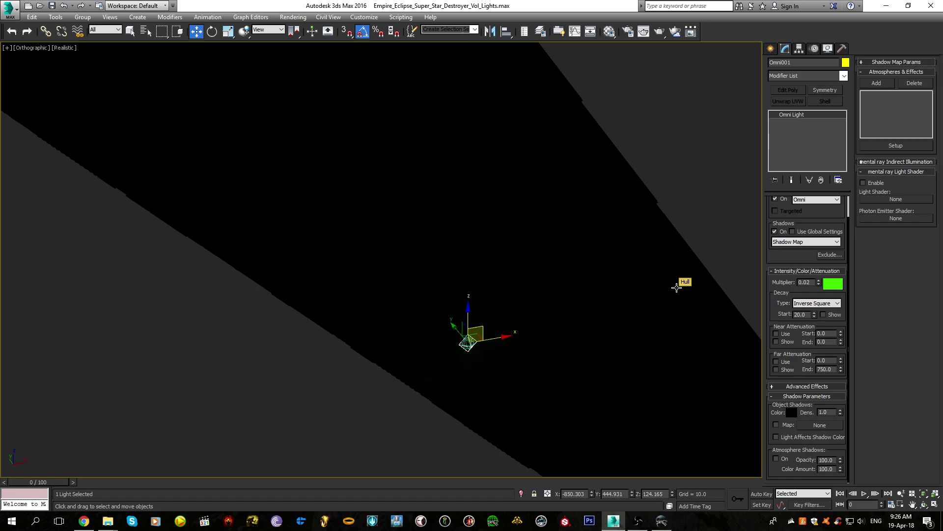
pyautogui.hotkey('ctrl', 'z')
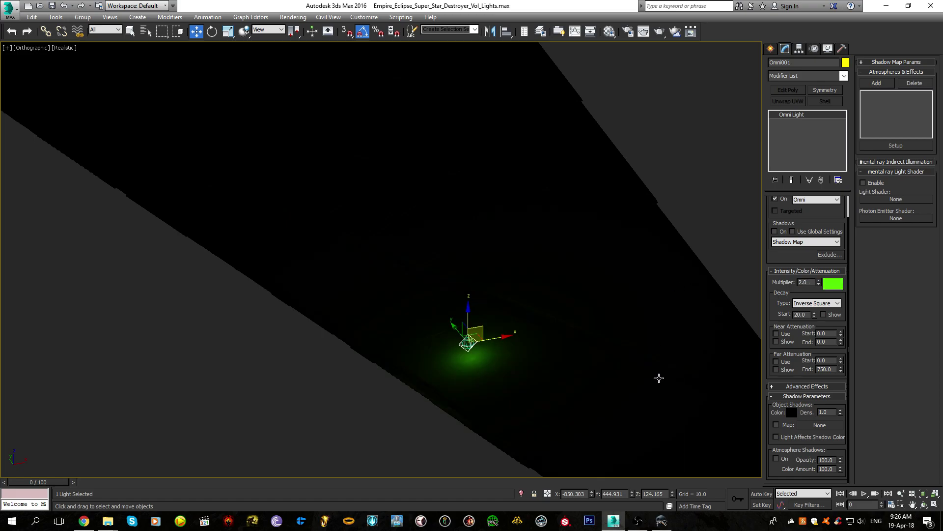
# Undo the earlier edits until the full row of green omni lights along the hull trench is back, and clear the selection
pyautogui.hotkey('ctrl', 'z')
pyautogui.hotkey('ctrl', 'z')
pyautogui.hotkey('ctrl', 'z')
pyautogui.hotkey('ctrl', 'z')
pyautogui.hotkey('ctrl', 'z')
pyautogui.hotkey('ctrl', 'z')
pyautogui.hotkey('ctrl', 'z')
pyautogui.hotkey('ctrl', 'z')
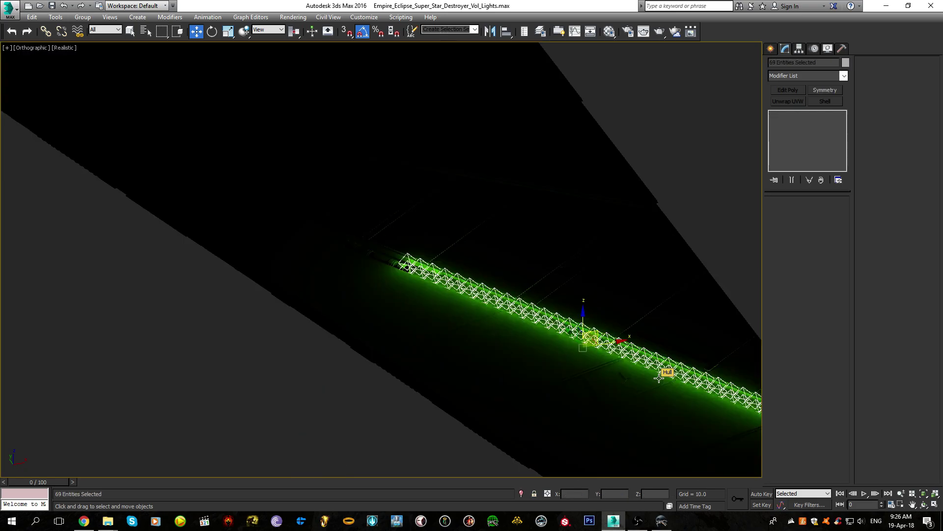
pyautogui.hotkey('ctrl', 'z')
pyautogui.hotkey('ctrl', 'z')
pyautogui.hotkey('ctrl', 'y')
pyautogui.moveTo(534, 278); pyautogui.dragTo(471, 242, button='middle')
pyautogui.click(678, 222)
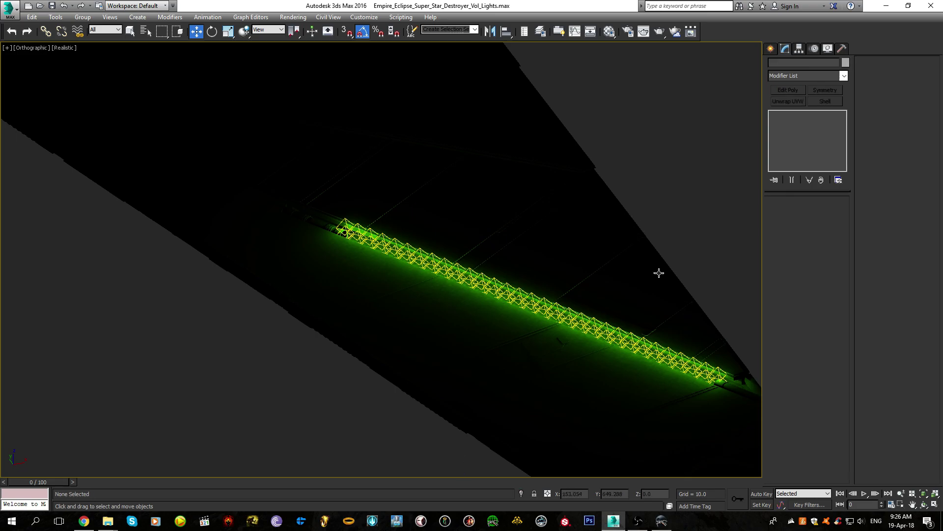
# Examine the green glow of the omni light row along the hull trench from several angles, with and without edged faces
pyautogui.scroll(-3, 554, 343)
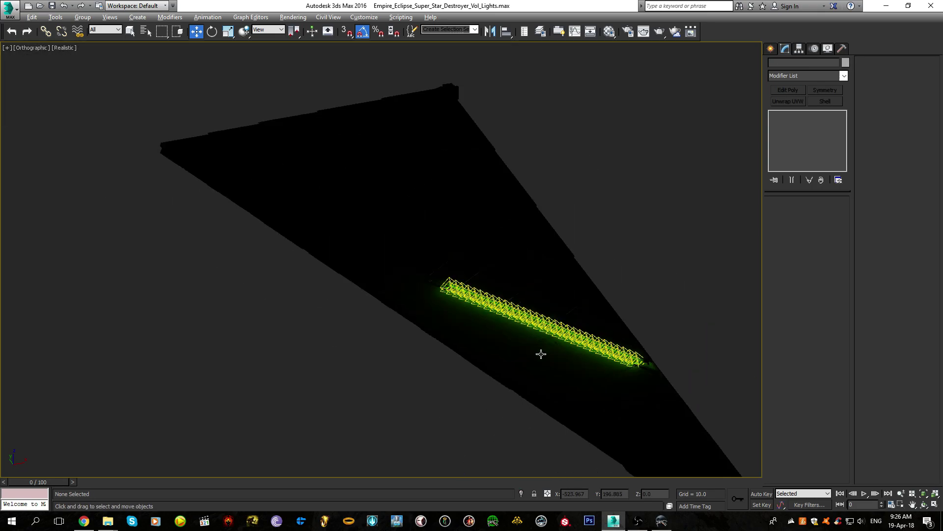
pyautogui.moveTo(552, 364)
pyautogui.keyDown('alt'); pyautogui.mouseDown(button='middle')
pyautogui.moveTo(584, 377)
pyautogui.moveTo(550, 360)
pyautogui.mouseUp(button='middle'); pyautogui.keyUp('alt')
pyautogui.scroll(2, 583, 377)
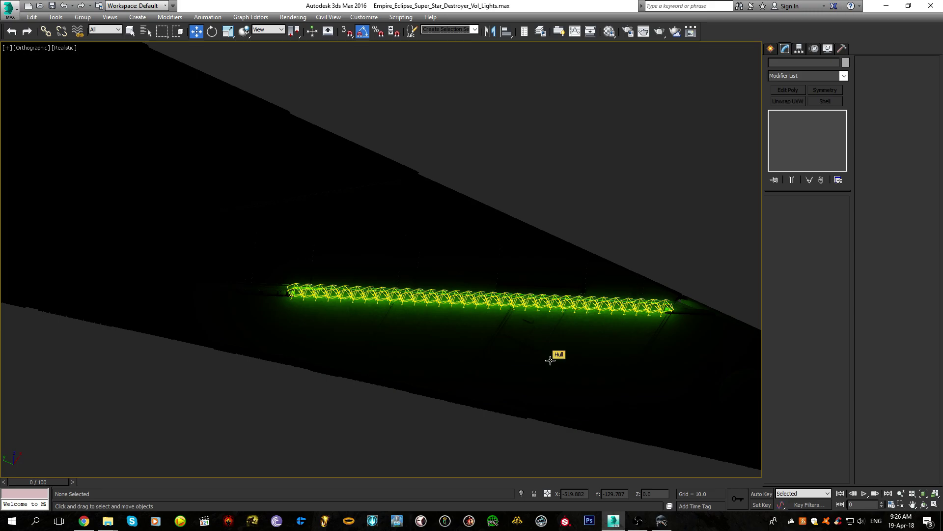
pyautogui.scroll(3, 550, 360)
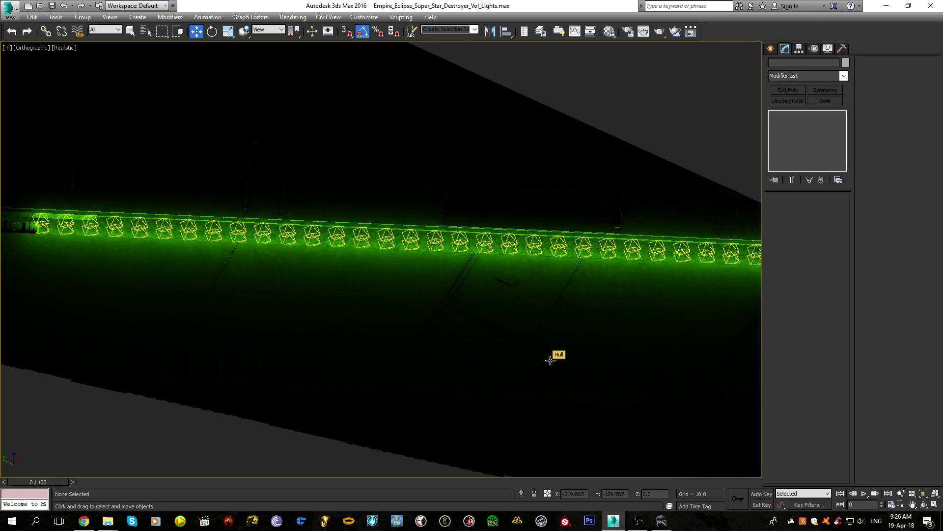
pyautogui.press('F4')
pyautogui.moveTo(380, 303); pyautogui.dragTo(562, 387, button='middle')
pyautogui.press('F4')
pyautogui.scroll(2, 491, 369)
pyautogui.scroll(8, 474, 282)
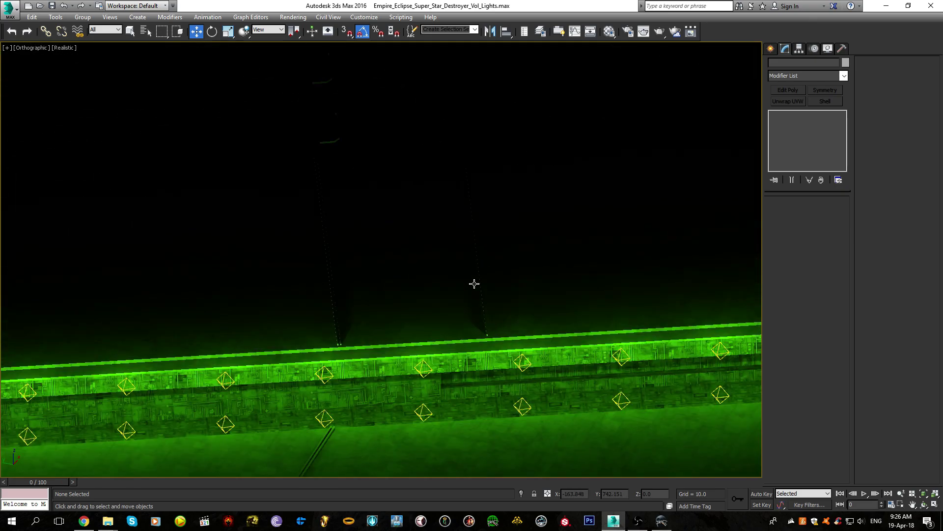
pyautogui.scroll(-9, 479, 294)
pyautogui.moveTo(318, 276); pyautogui.dragTo(602, 359, button='middle')
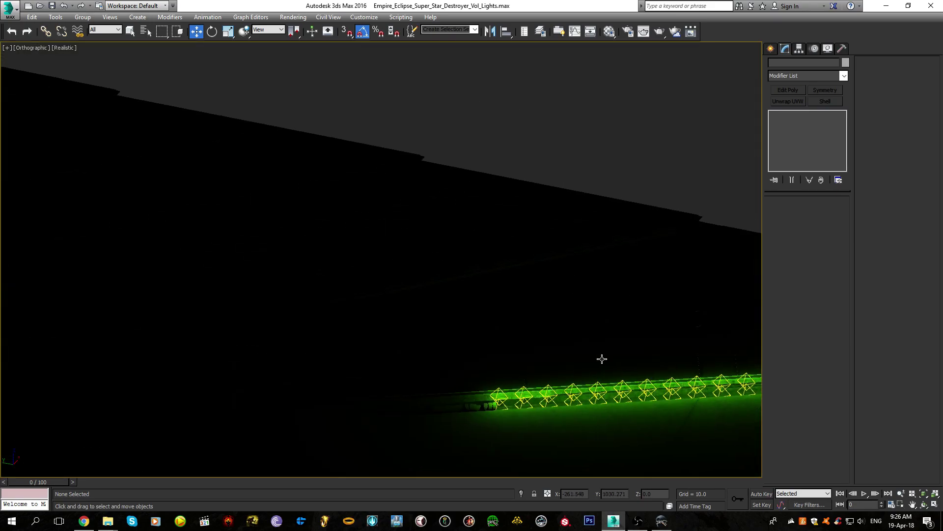
pyautogui.moveTo(496, 339)
pyautogui.keyDown('alt'); pyautogui.mouseDown(button='middle')
pyautogui.moveTo(472, 329)
pyautogui.moveTo(533, 346)
pyautogui.moveTo(506, 331)
pyautogui.moveTo(339, 331)
pyautogui.mouseUp(button='middle'); pyautogui.keyUp('alt')
pyautogui.press('F4')
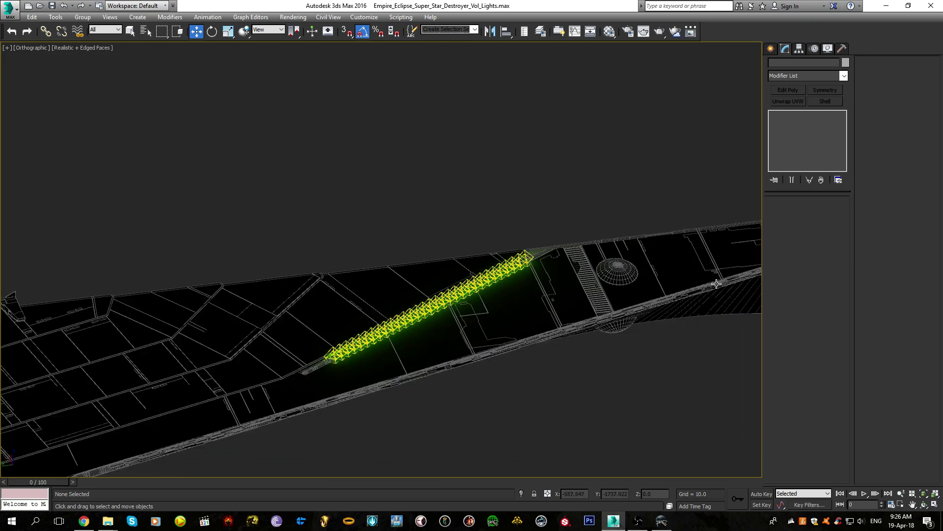
# Select the upper omni light at the forward end of the trench row, with edged faces off
pyautogui.scroll(5, 630, 258)
pyautogui.moveTo(630, 258); pyautogui.dragTo(445, 304, button='middle')
pyautogui.click(534, 258)
pyautogui.press('F4')
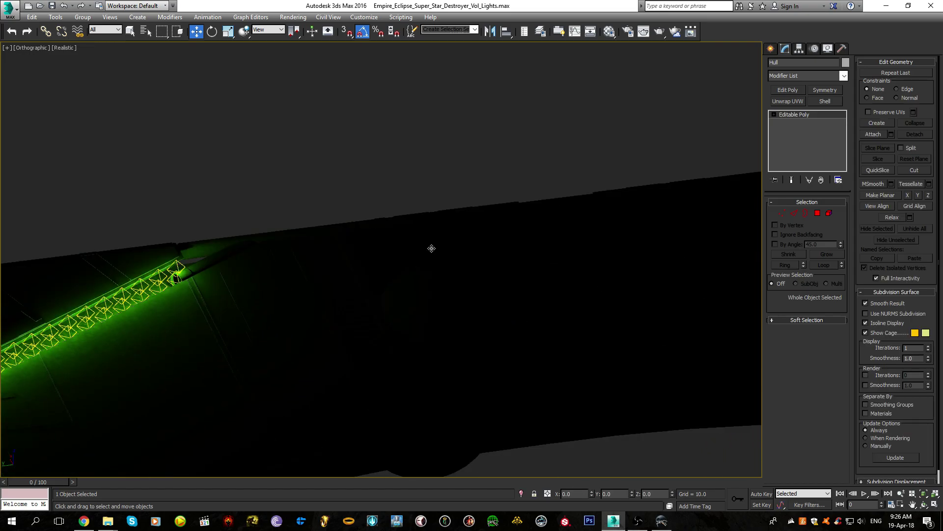
pyautogui.click(216, 179)
pyautogui.scroll(3, 161, 264)
pyautogui.click(192, 271)
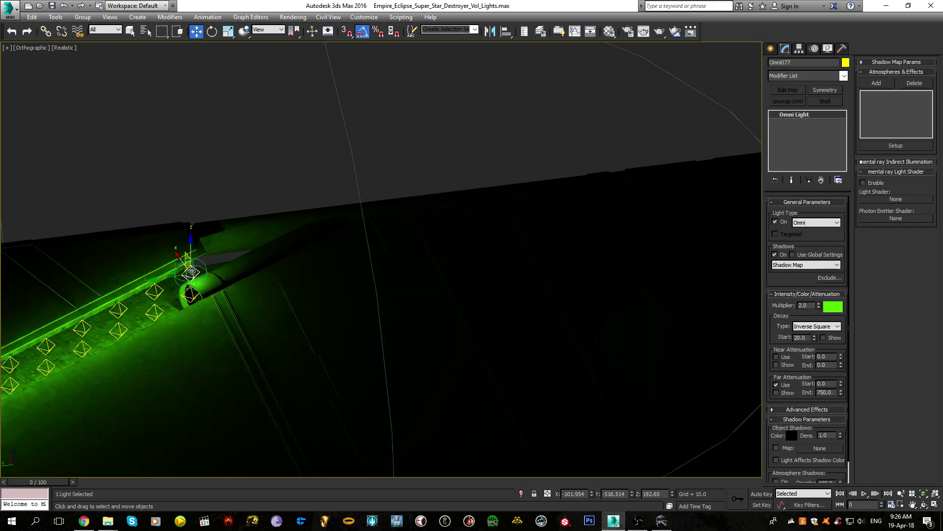
# Examine the selected light's far attenuation range over the hull in the top view, and deselect the light
pyautogui.press('t')
pyautogui.scroll(-5, 438, 282)
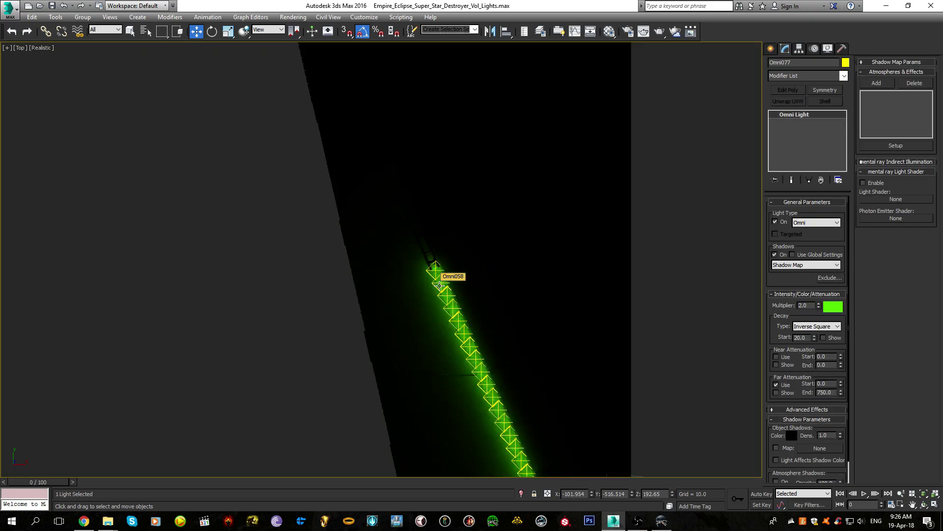
pyautogui.moveTo(493, 418)
pyautogui.mouseDown(button='middle')
pyautogui.moveTo(447, 190)
pyautogui.moveTo(468, 210)
pyautogui.mouseUp(button='middle')
pyautogui.scroll(3, 494, 349)
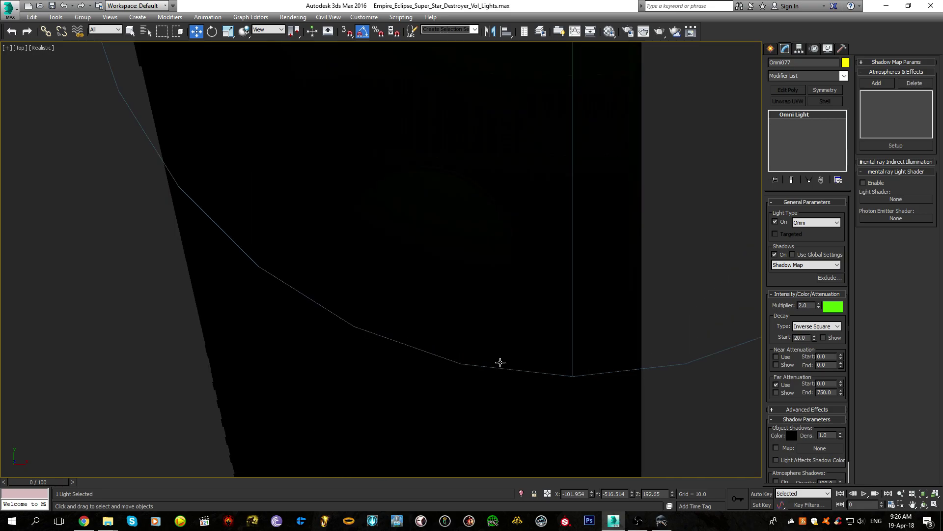
pyautogui.scroll(-2, 506, 362)
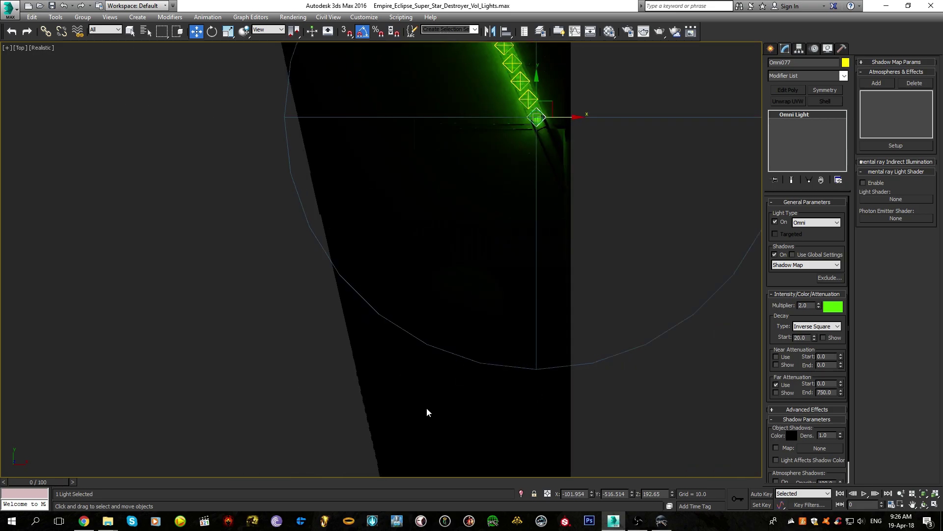
pyautogui.moveTo(563, 181); pyautogui.dragTo(588, 120, button='middle')
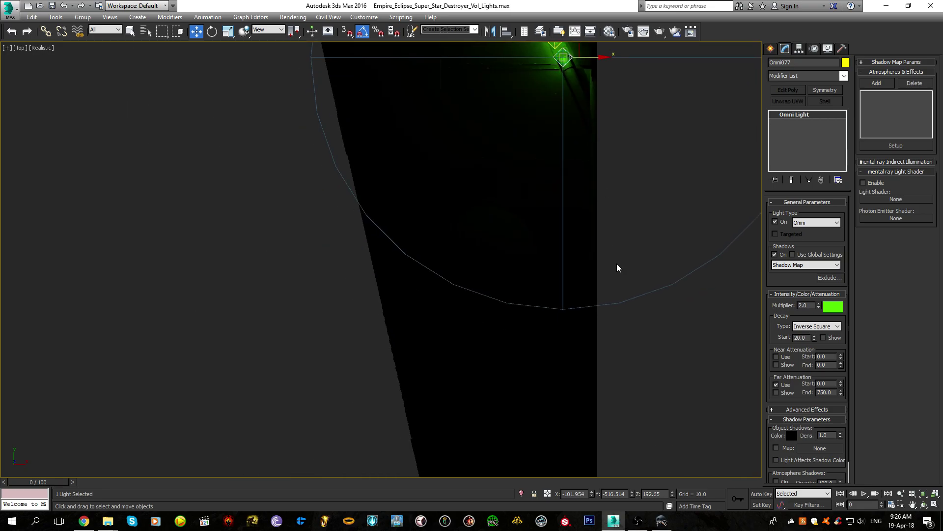
pyautogui.click(632, 318)
# Try selecting the polygons of the hull's forward tip in Polygon mode with edged faces shown
pyautogui.press('F4')
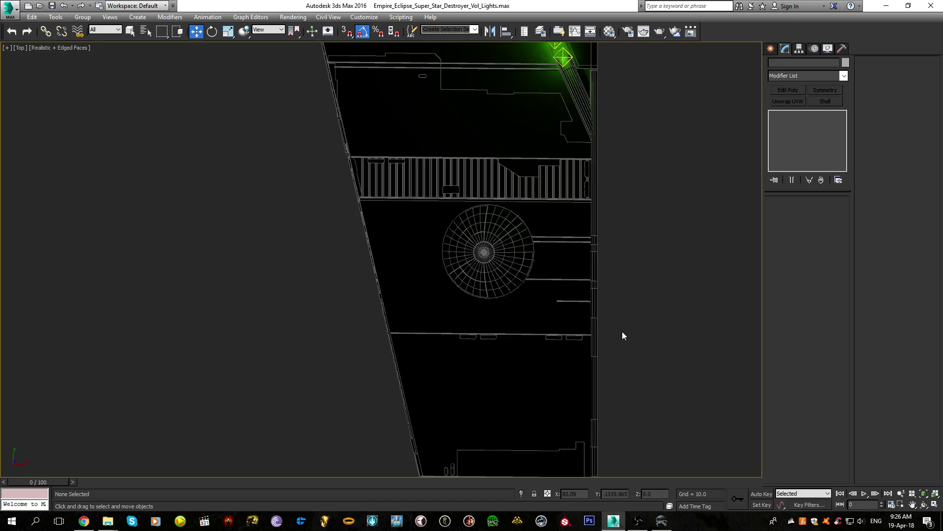
pyautogui.click(594, 346)
pyautogui.click(814, 214)
pyautogui.moveTo(409, 406); pyautogui.dragTo(366, 246, button='middle')
pyautogui.scroll(-3, 344, 260)
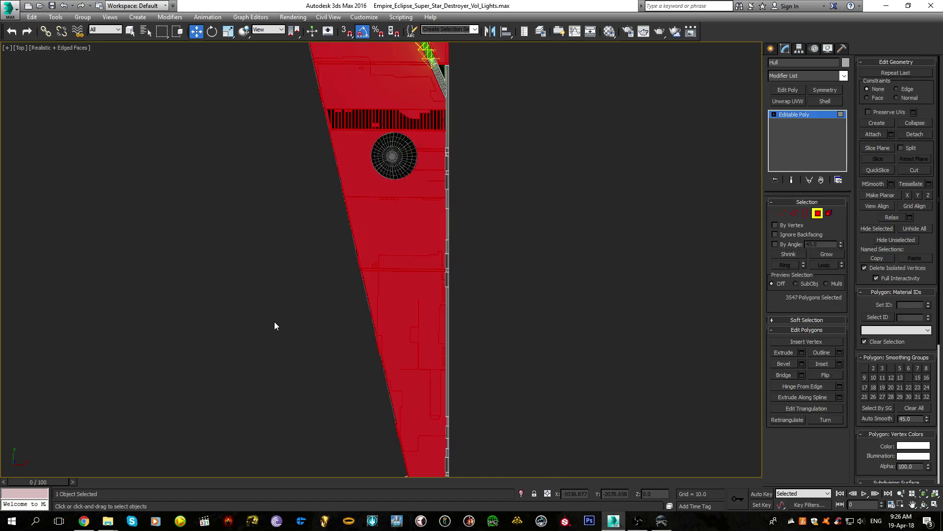
pyautogui.click(274, 321)
pyautogui.scroll(-4, 274, 322)
pyautogui.moveTo(273, 380); pyautogui.dragTo(338, 292, button='middle')
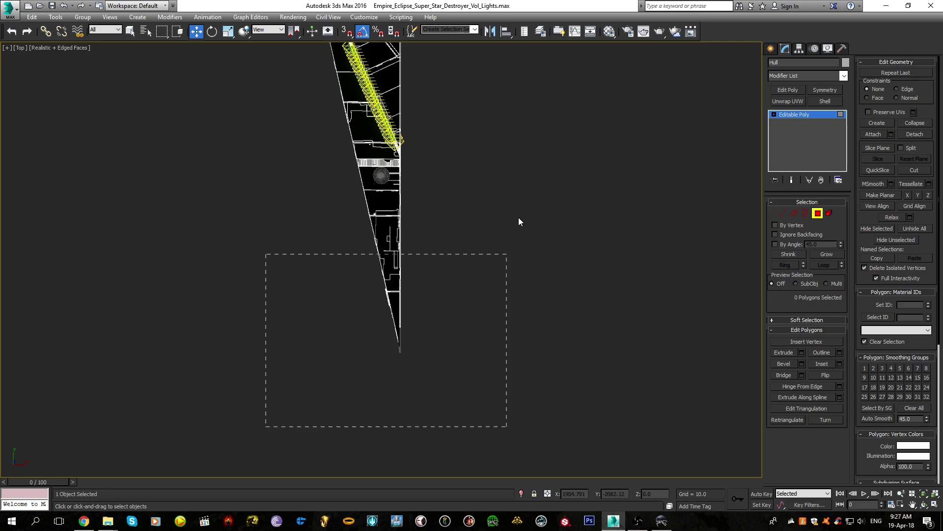
pyautogui.moveTo(303, 279); pyautogui.dragTo(345, 211)
pyautogui.moveTo(348, 210); pyautogui.dragTo(346, 329, button='middle')
pyautogui.scroll(6, 384, 268)
pyautogui.click(770, 49)
pyautogui.click(670, 200)
# Inspect the light falloff and shading around the omni light row on the hull without edged faces
pyautogui.press('F4')
pyautogui.moveTo(388, 209); pyautogui.dragTo(542, 283, button='middle')
pyautogui.scroll(2, 512, 347)
pyautogui.moveTo(413, 296)
pyautogui.mouseDown(button='middle')
pyautogui.moveTo(626, 350)
pyautogui.moveTo(396, 295)
pyautogui.mouseUp(button='middle')
pyautogui.scroll(5, 398, 274)
pyautogui.scroll(-4, 500, 334)
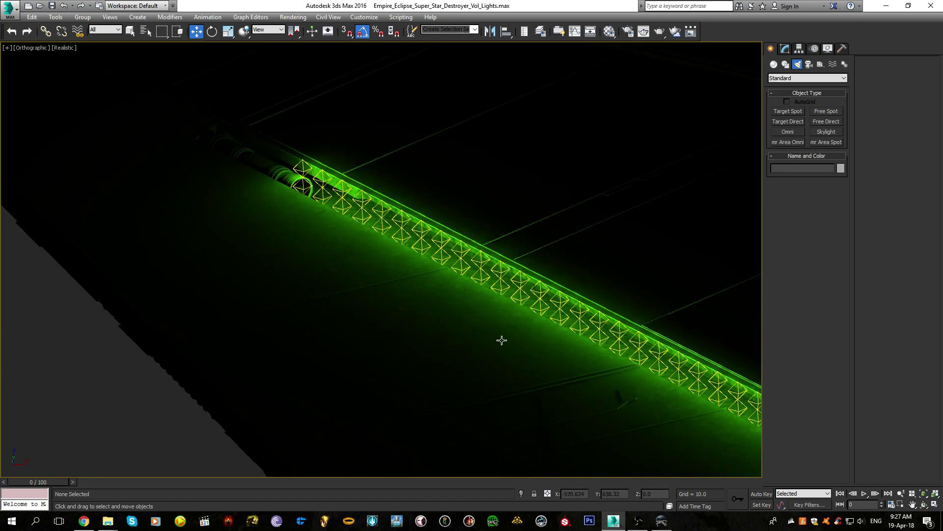
pyautogui.moveTo(501, 339)
pyautogui.keyDown('alt'); pyautogui.mouseDown(button='middle')
pyautogui.moveTo(480, 339)
pyautogui.moveTo(489, 336)
pyautogui.mouseUp(button='middle'); pyautogui.keyUp('alt')
pyautogui.scroll(-5, 489, 336)
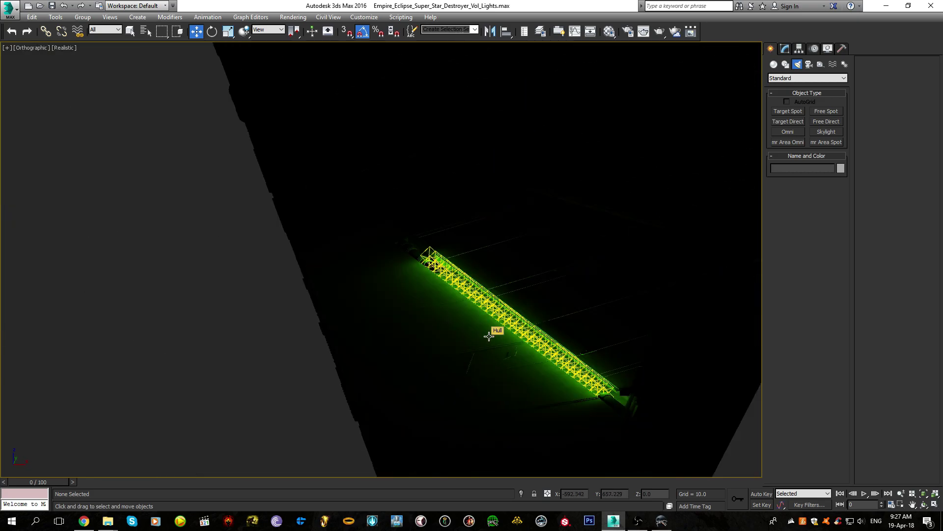
pyautogui.scroll(5, 489, 336)
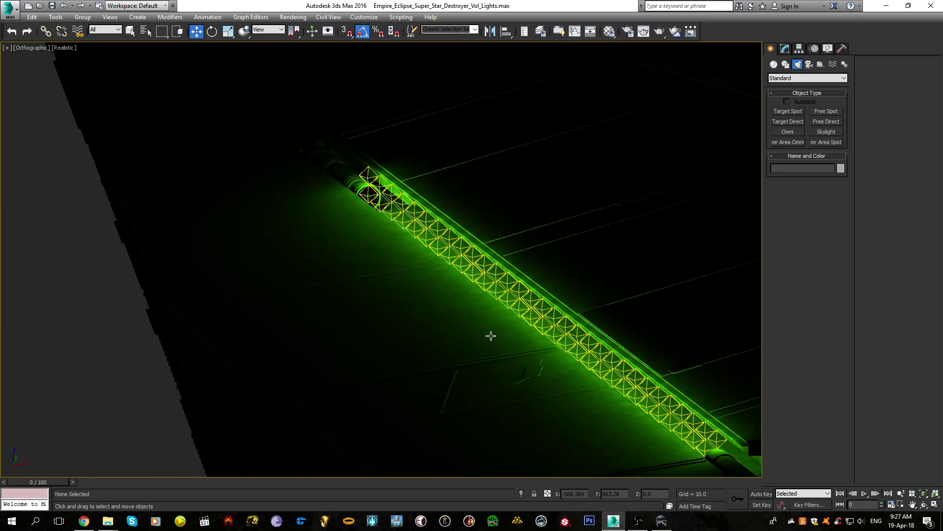
pyautogui.scroll(-2, 491, 335)
pyautogui.keyDown('alt'); pyautogui.moveTo(491, 335); pyautogui.dragTo(520, 356, button='middle'); pyautogui.keyUp('alt')
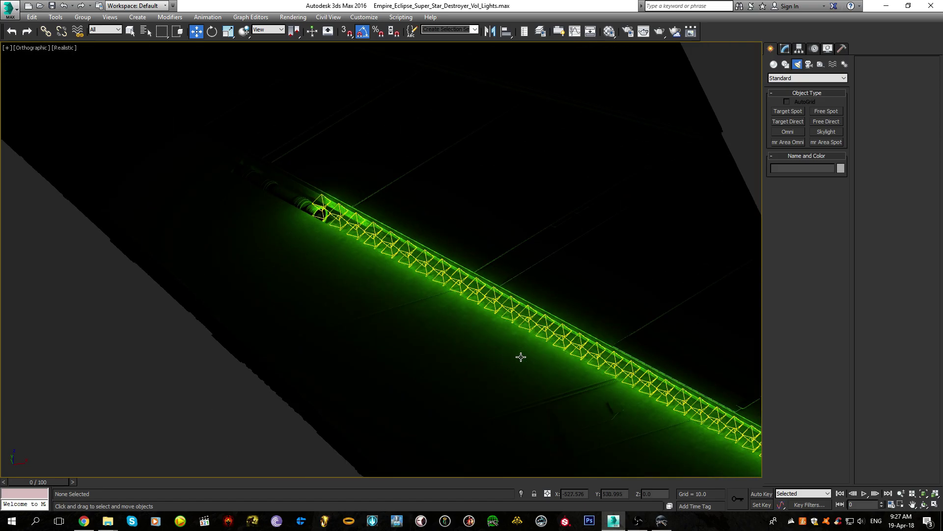
# Select the hull, display its edged faces, and show its Editable Poly parameters
pyautogui.click(520, 357)
pyautogui.press('t')
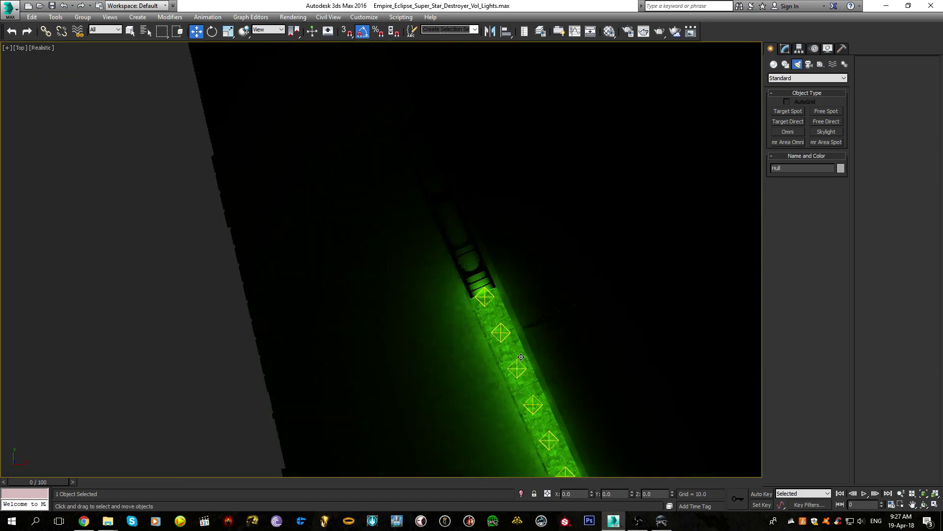
pyautogui.moveTo(515, 347); pyautogui.dragTo(478, 270, button='middle')
pyautogui.press('F4')
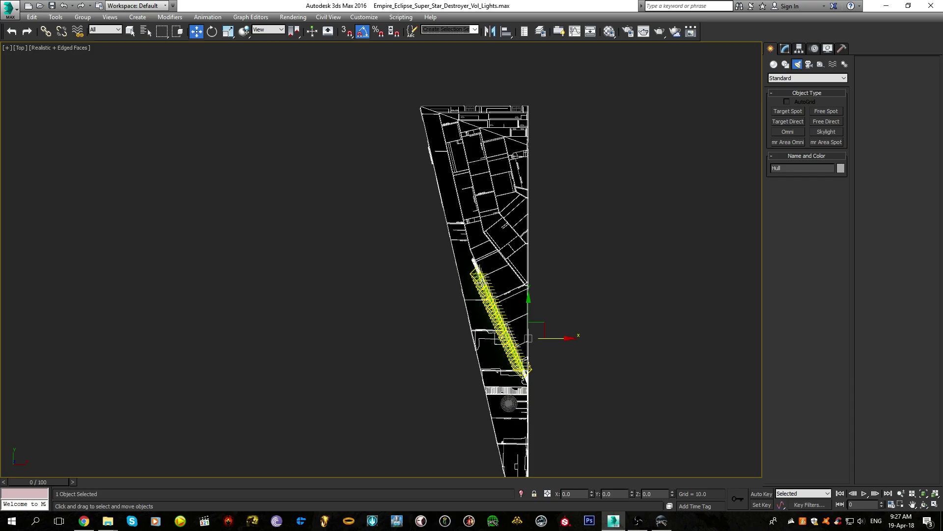
pyautogui.scroll(5, 501, 398)
pyautogui.click(785, 49)
pyautogui.click(771, 48)
pyautogui.click(774, 64)
pyautogui.click(784, 50)
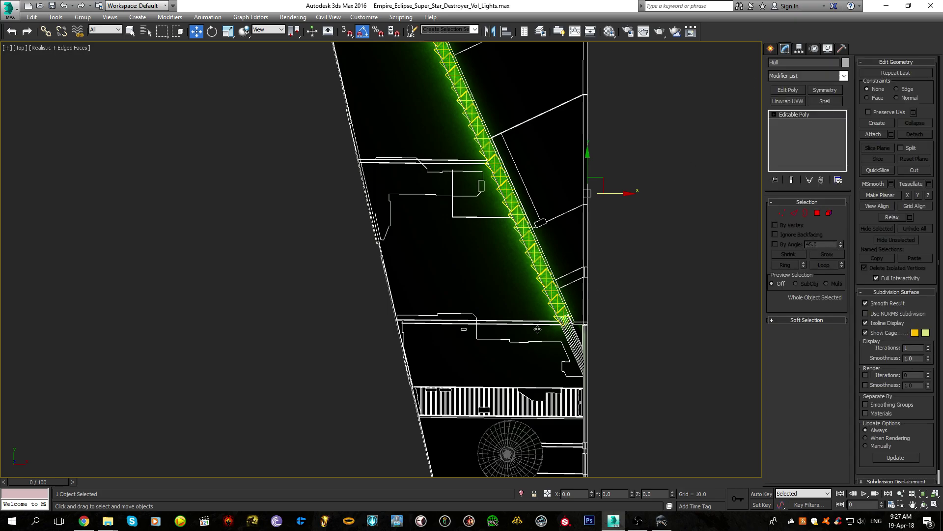
pyautogui.moveTo(538, 328); pyautogui.dragTo(527, 242, button='middle')
pyautogui.keyDown('alt'); pyautogui.moveTo(513, 311); pyautogui.dragTo(559, 259, button='middle'); pyautogui.keyUp('alt')
pyautogui.keyDown('alt'); pyautogui.moveTo(559, 190); pyautogui.dragTo(607, 159, button='middle'); pyautogui.keyUp('alt')
# Examine the sample materials in the Material Editor, including the 15 - Default slot, and close the editor
pyautogui.click(608, 34)
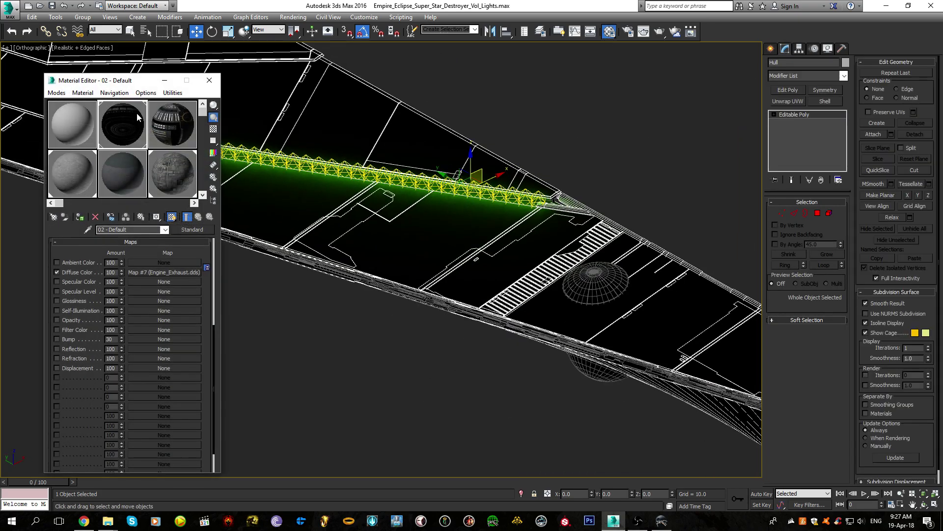
pyautogui.scroll(-2, 176, 143)
pyautogui.click(179, 161)
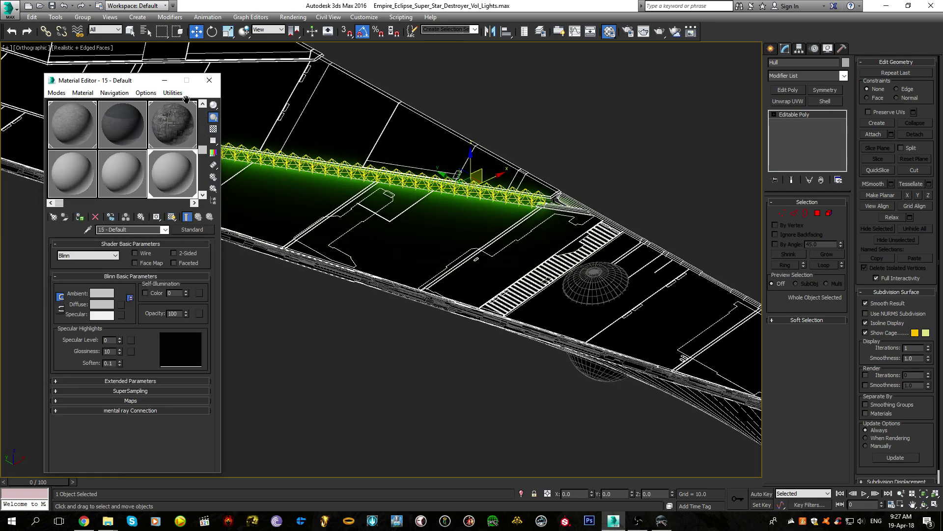
pyautogui.click(209, 80)
# Try to attach the trench surface beneath the omni lights to the hull by picking it in the viewport
pyautogui.scroll(10, 412, 183)
pyautogui.press('F4')
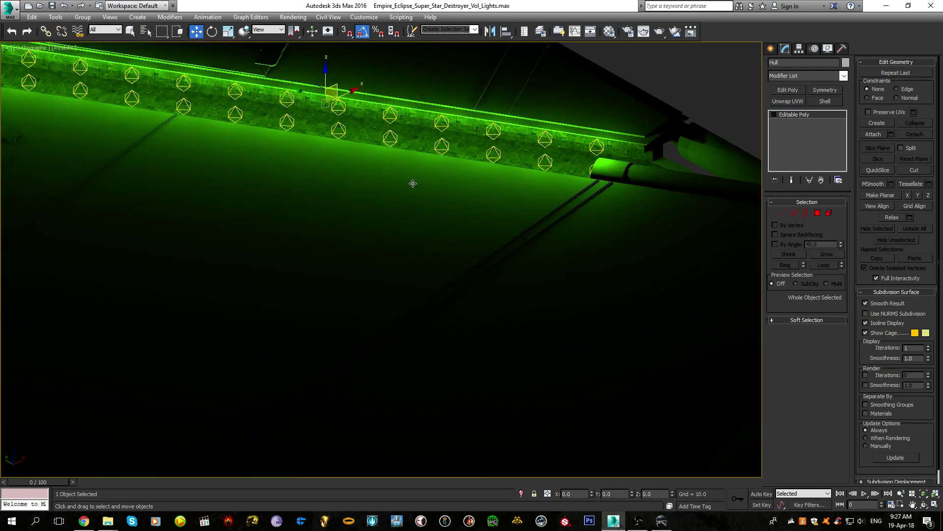
pyautogui.scroll(2, 413, 183)
pyautogui.moveTo(323, 144); pyautogui.dragTo(468, 265, button='middle')
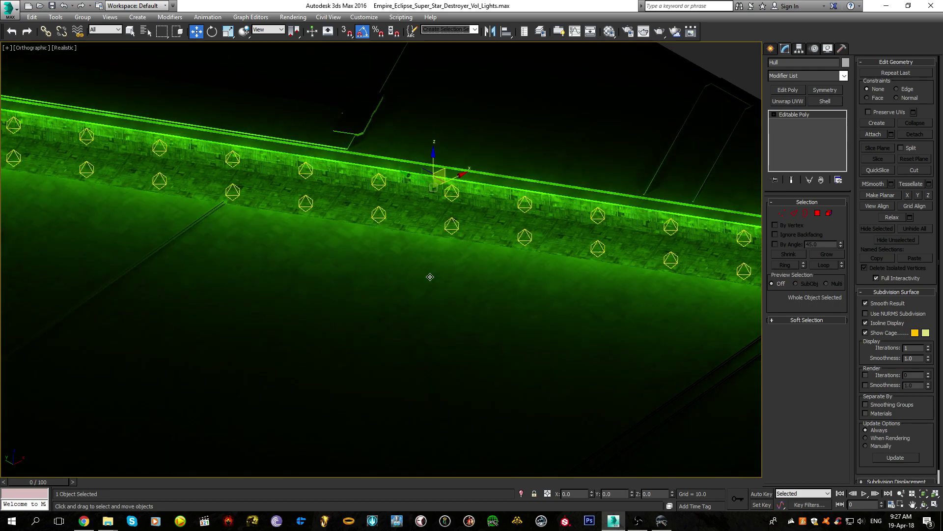
pyautogui.scroll(-2, 459, 310)
pyautogui.scroll(4, 629, 235)
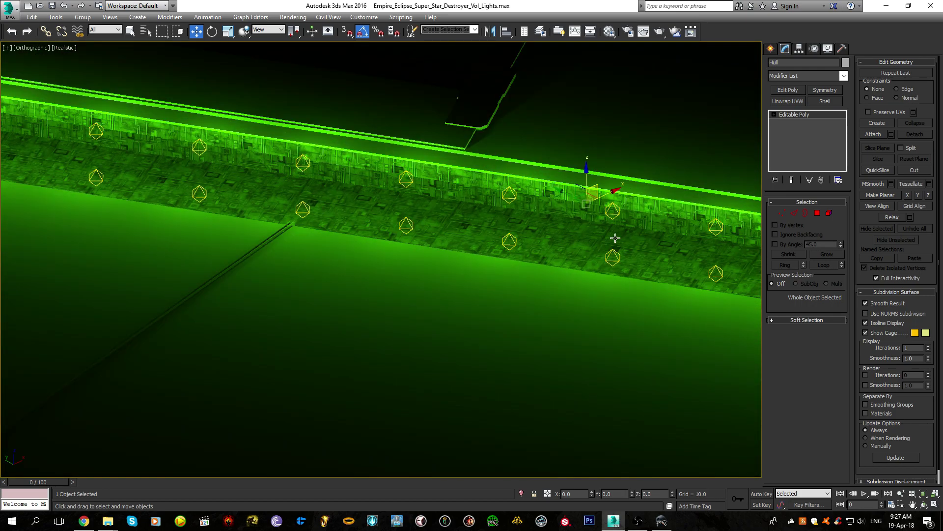
pyautogui.click(874, 134)
pyautogui.press('F4')
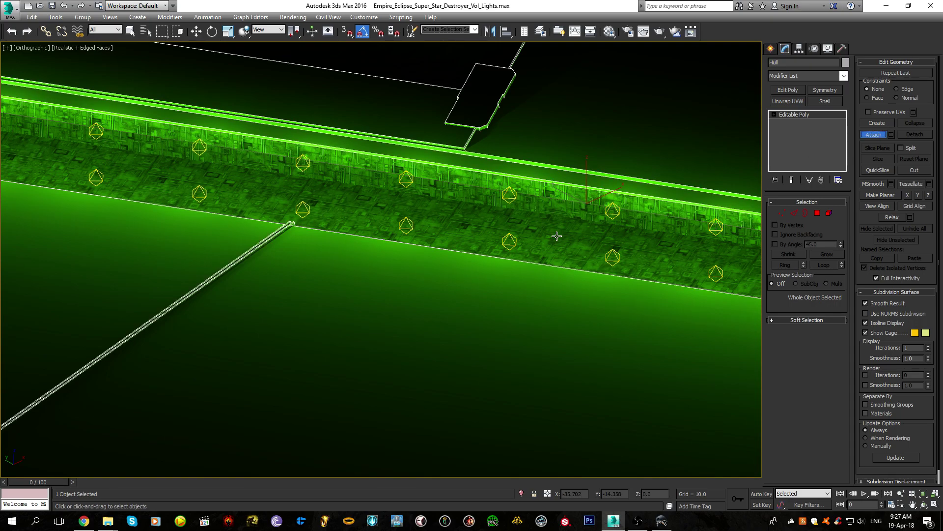
pyautogui.click(556, 237)
pyautogui.click(523, 246)
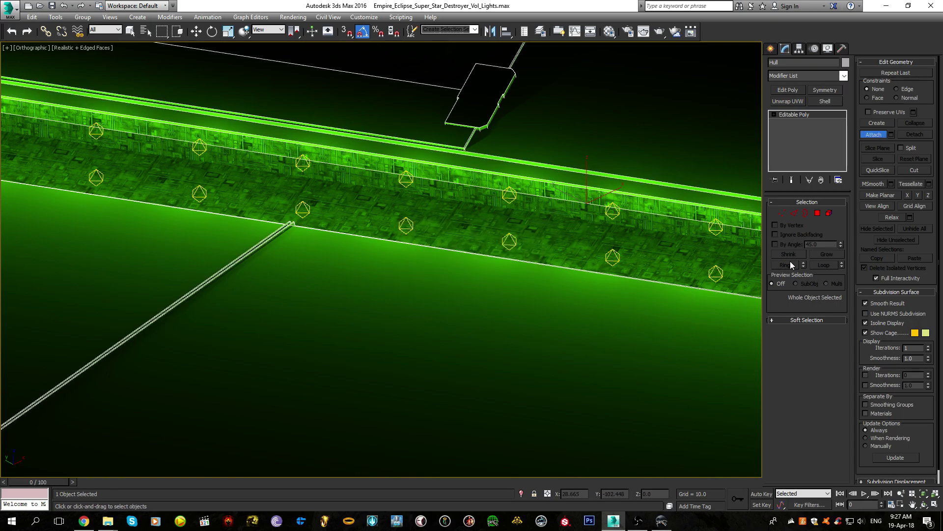
# Attach Engines, Gravity_Wells, Hull_Forward, Laser_Emittors, Trench_Hull and Trench_Ridge to the hull using the attach list
pyautogui.click(891, 134)
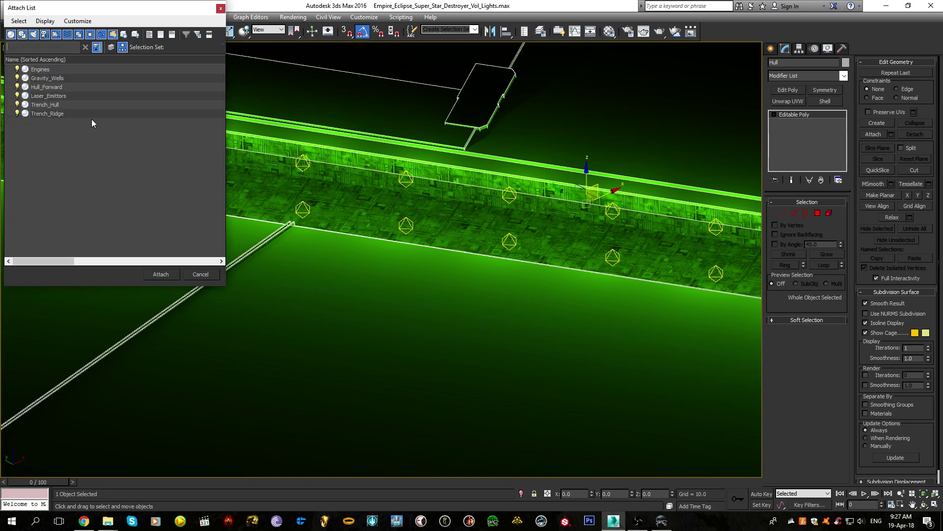
pyautogui.click(53, 114)
pyautogui.keyDown('shift'); pyautogui.click(57, 71); pyautogui.keyUp('shift')
pyautogui.click(161, 274)
pyautogui.click(523, 248)
pyautogui.scroll(-10, 354, 326)
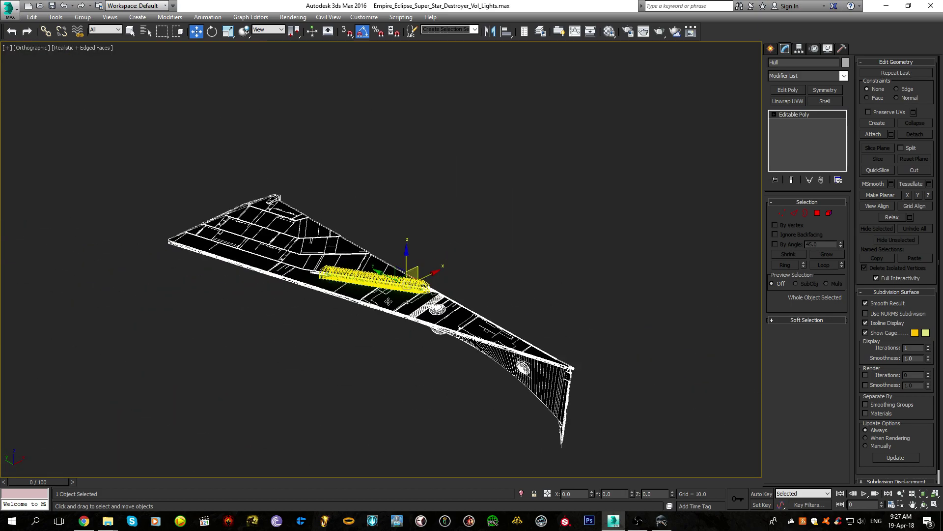
# Check the scene's object list from Hull to Turret for parts still separate from the hull
pyautogui.scroll(6, 393, 296)
pyautogui.click(139, 31)
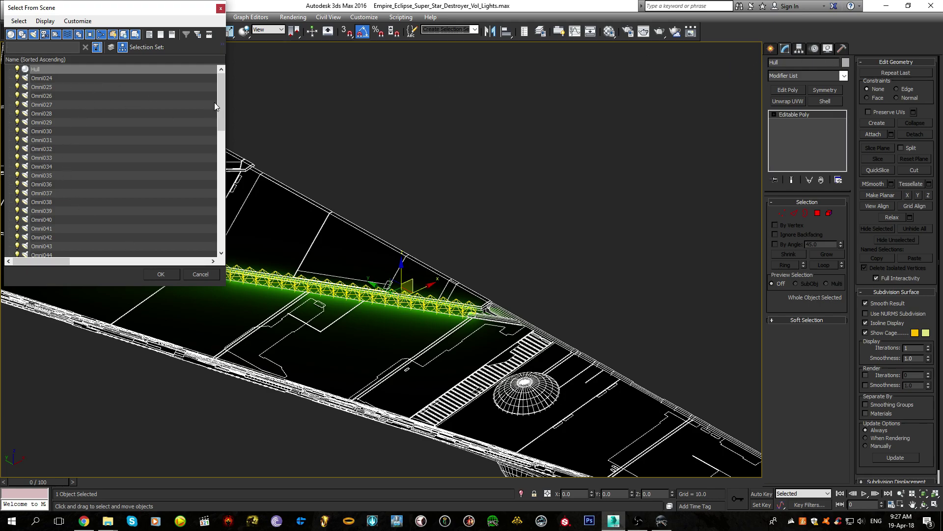
pyautogui.scroll(-14, 219, 119)
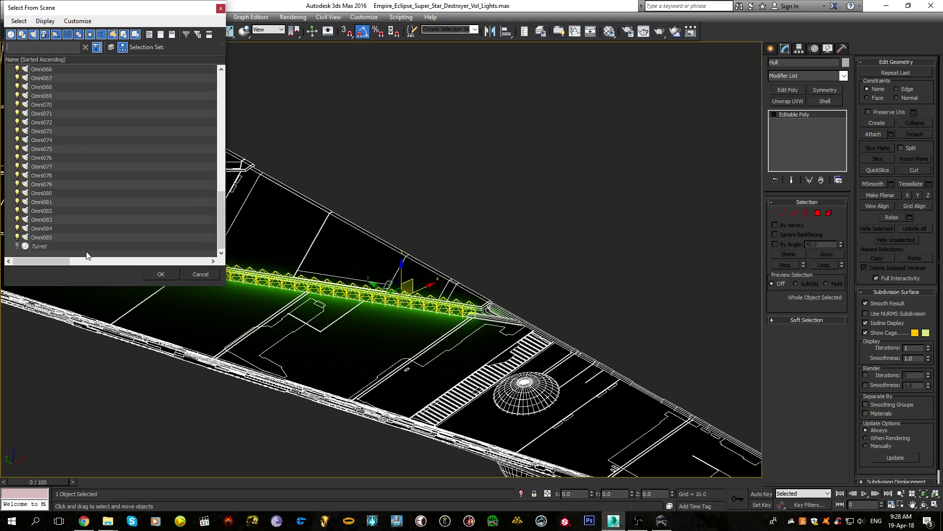
pyautogui.click(199, 274)
# Assign the 15 - Default material to the hull and close the Material Editor
pyautogui.click(610, 31)
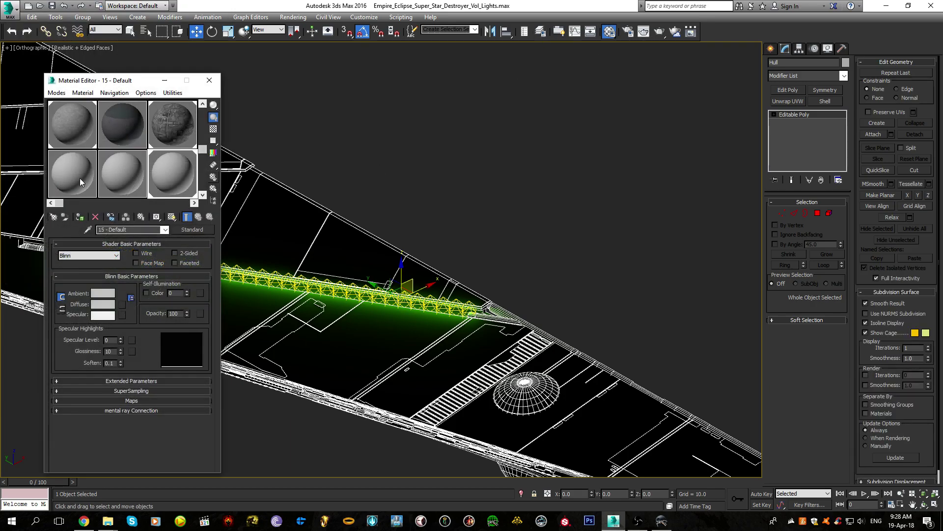
pyautogui.click(79, 219)
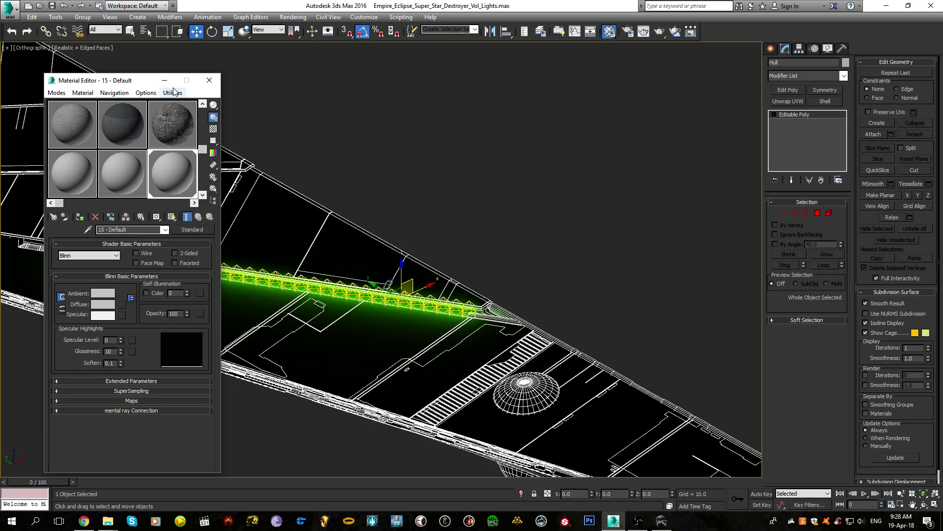
pyautogui.click(209, 81)
# Hide the edged faces and examine the green lighting on the hull along the omni light rows
pyautogui.press('F4')
pyautogui.scroll(6, 408, 315)
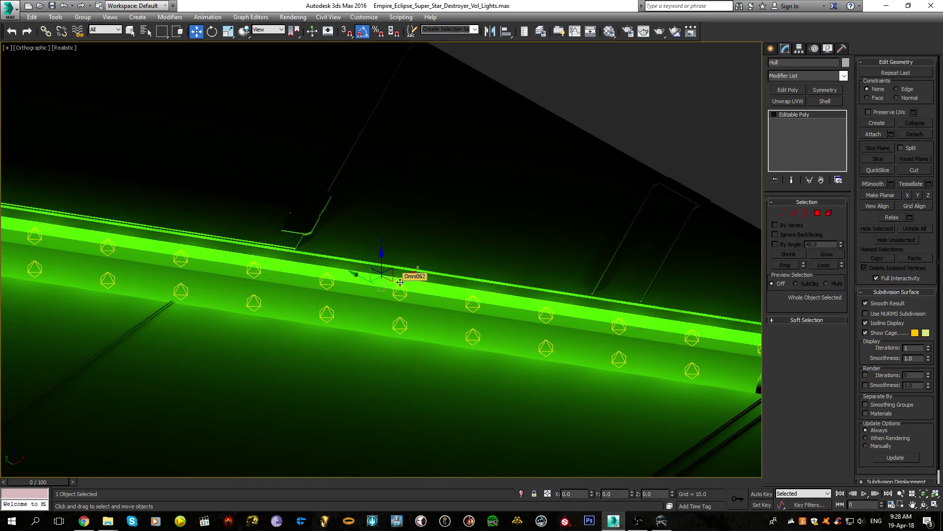
pyautogui.scroll(-3, 409, 315)
pyautogui.keyDown('alt'); pyautogui.moveTo(409, 314); pyautogui.dragTo(402, 343, button='middle'); pyautogui.keyUp('alt')
pyautogui.scroll(6, 403, 344)
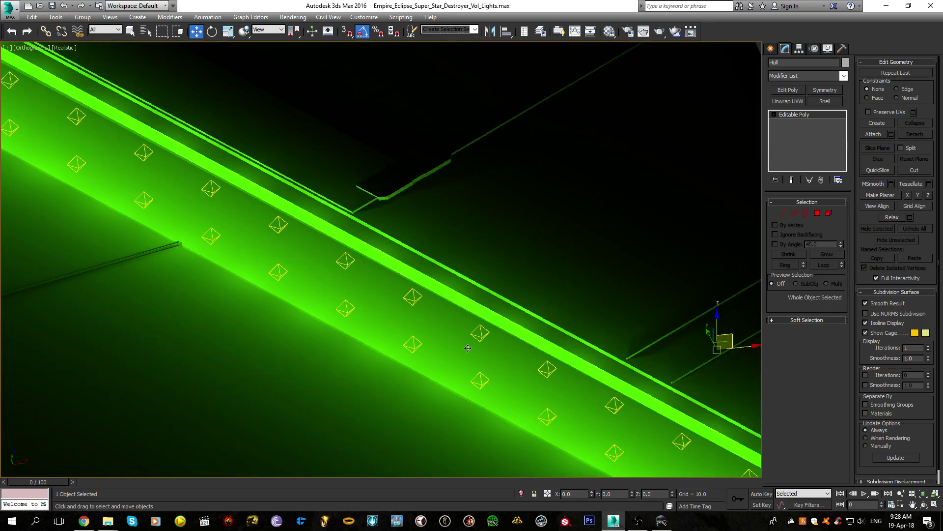
pyautogui.scroll(-6, 468, 348)
pyautogui.keyDown('alt'); pyautogui.moveTo(467, 348); pyautogui.dragTo(397, 352, button='middle'); pyautogui.keyUp('alt')
pyautogui.scroll(3, 351, 330)
pyautogui.scroll(1, 350, 330)
pyautogui.scroll(-6, 351, 331)
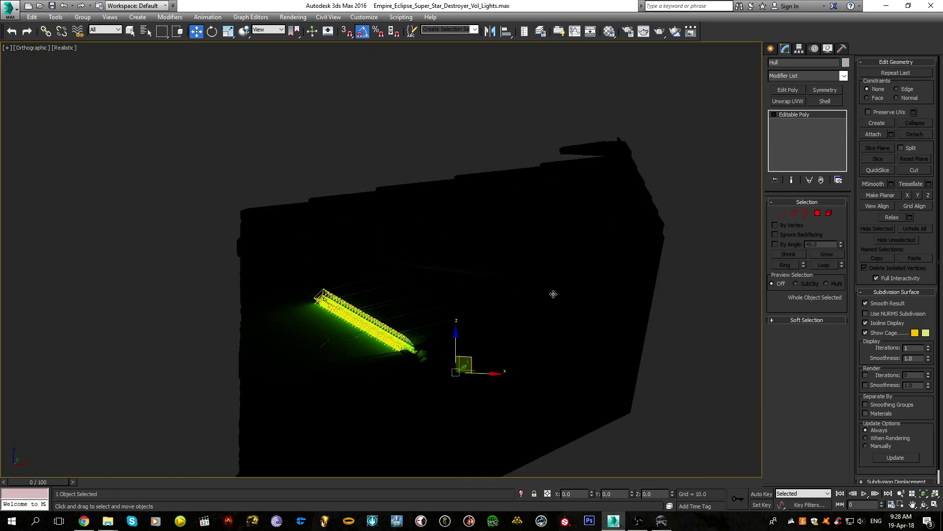
# Show the hull from the top and try selecting its polygons forward of the omni lights
pyautogui.click(817, 212)
pyautogui.press('z')
pyautogui.press('t')
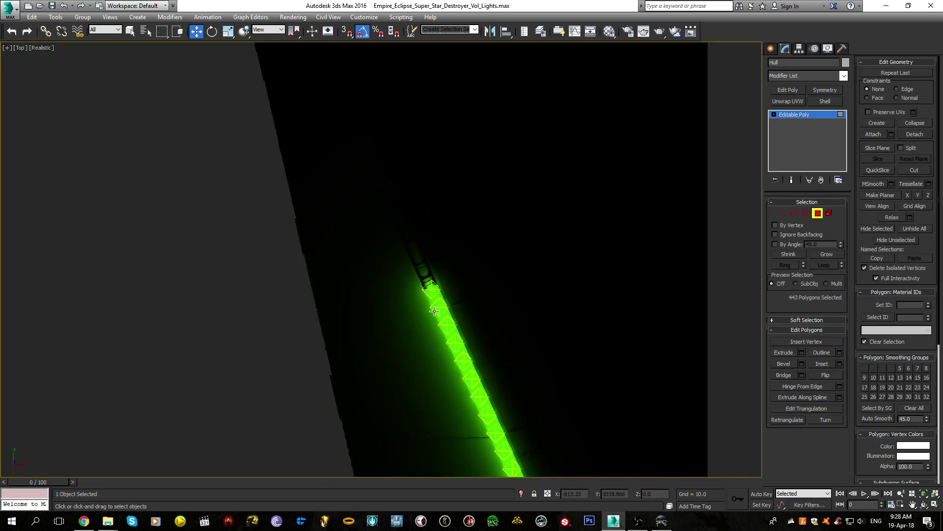
pyautogui.press('F4')
pyautogui.scroll(-3, 434, 311)
pyautogui.moveTo(434, 311); pyautogui.dragTo(396, 114, button='middle')
pyautogui.moveTo(393, 378)
pyautogui.mouseDown(button='middle')
pyautogui.moveTo(381, 273)
pyautogui.moveTo(369, 250)
pyautogui.mouseUp(button='middle')
pyautogui.moveTo(554, 205); pyautogui.dragTo(556, 181)
pyautogui.scroll(8, 423, 158)
pyautogui.press('F4')
pyautogui.moveTo(426, 139); pyautogui.dragTo(407, 296, button='middle')
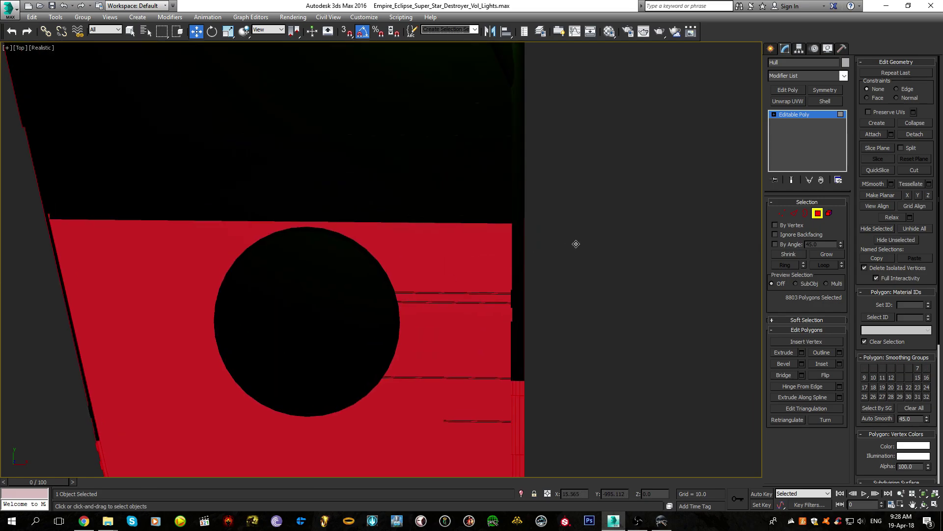
# Examine the hull around the forward dome and the aft end of the green-lit trench
pyautogui.click(583, 243)
pyautogui.scroll(4, 446, 242)
pyautogui.scroll(-3, 446, 242)
pyautogui.hotkey('ctrl', 'z')
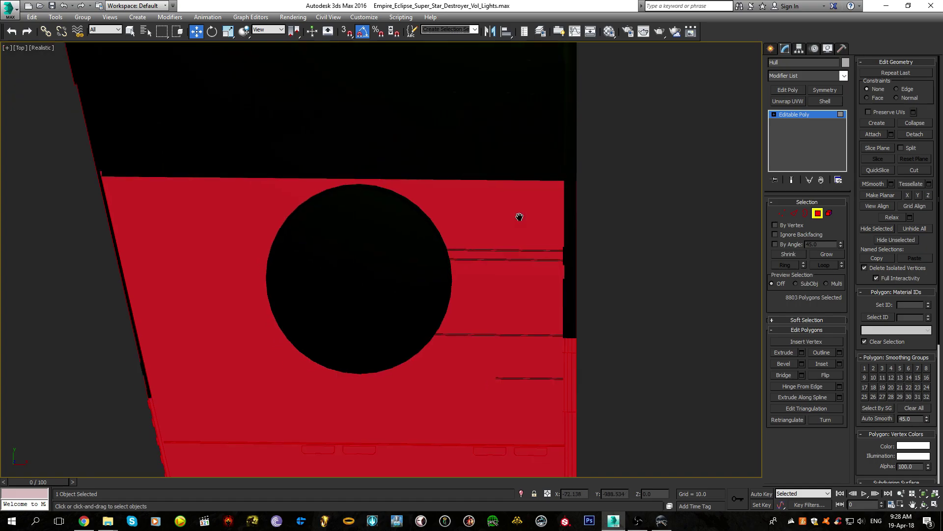
pyautogui.click(637, 241)
pyautogui.scroll(4, 476, 274)
pyautogui.keyDown('alt'); pyautogui.moveTo(475, 273); pyautogui.dragTo(477, 339, button='middle'); pyautogui.keyUp('alt')
pyautogui.scroll(-5, 514, 257)
pyautogui.scroll(4, 396, 148)
pyautogui.scroll(5, 506, 161)
pyautogui.moveTo(505, 160); pyautogui.dragTo(454, 285, button='middle')
pyautogui.scroll(-1, 455, 284)
pyautogui.hotkey('ctrl', 'a')
pyautogui.press('t')
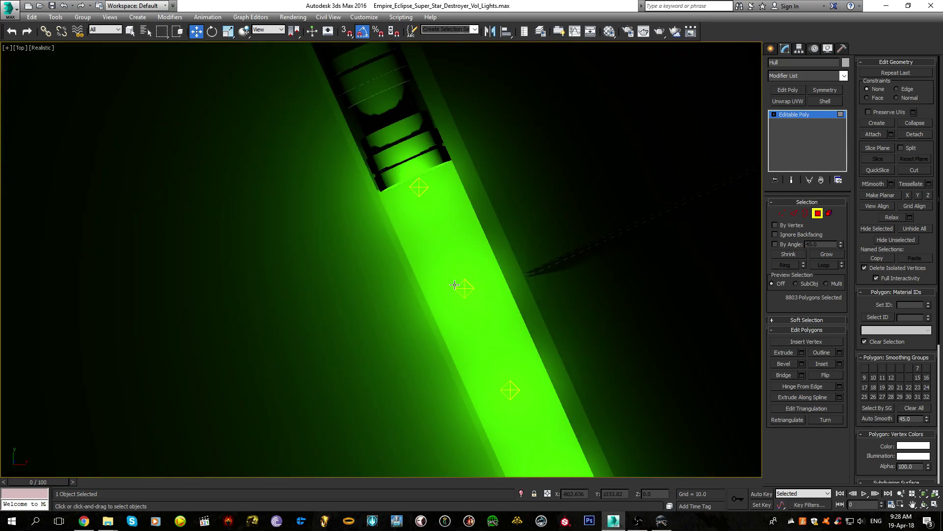
# Compare the forward polygon selection with the omni light row in wireframe and edged-faces display
pyautogui.press('F3')
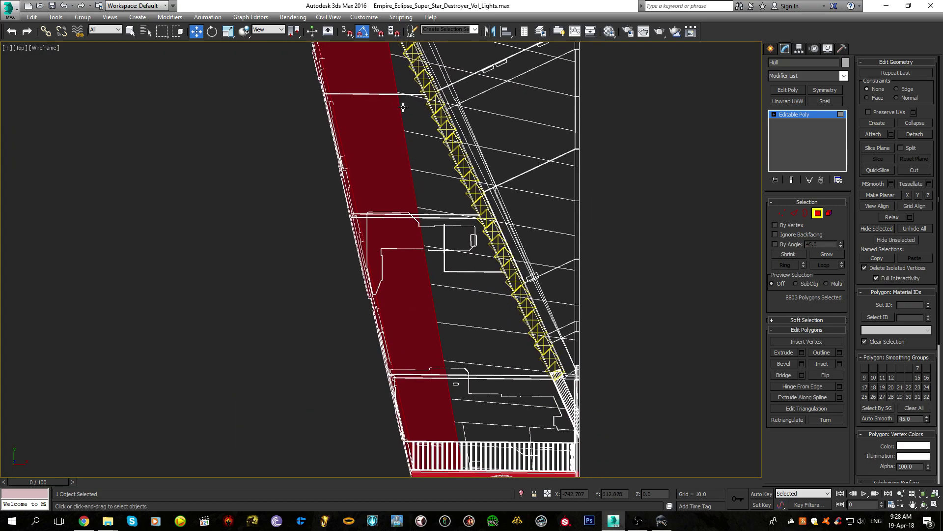
pyautogui.moveTo(444, 280); pyautogui.dragTo(439, 153, button='middle')
pyautogui.scroll(2, 438, 161)
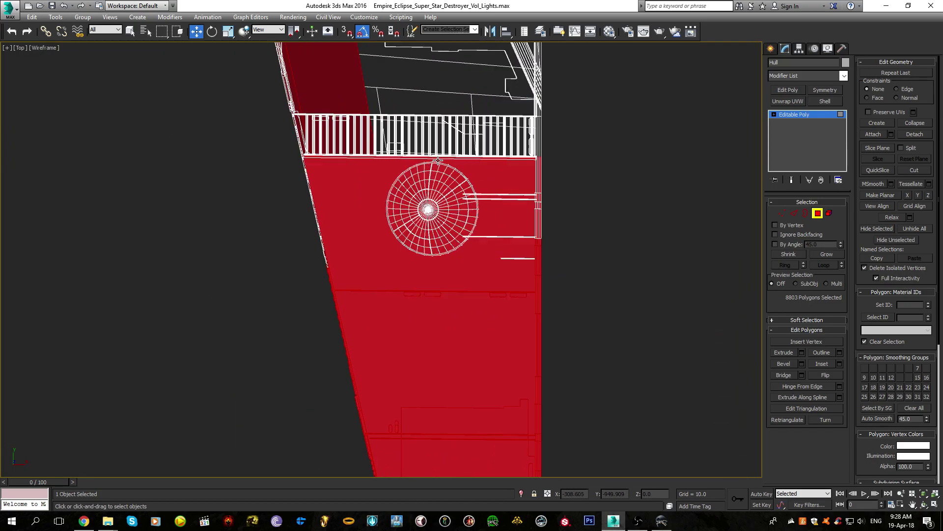
pyautogui.press('F3')
pyautogui.scroll(6, 498, 317)
pyautogui.press('F4')
# Try to subtract the large hull polygons around the dome from the forward polygon selection
pyautogui.click(731, 308)
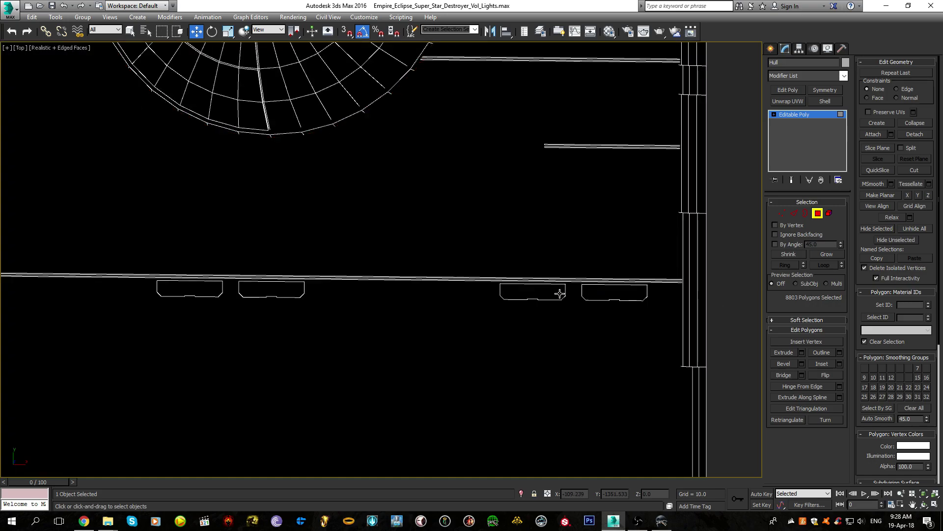
pyautogui.press('F4')
pyautogui.scroll(2, 559, 293)
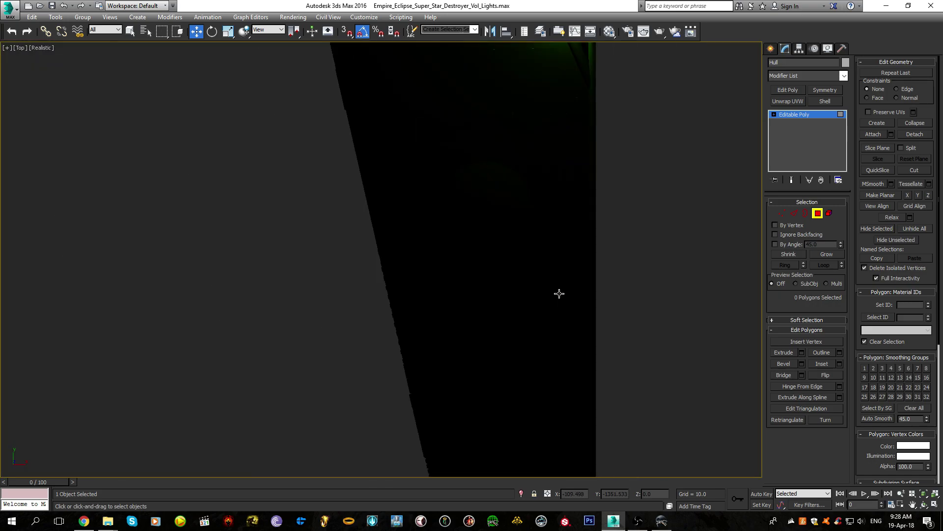
pyautogui.hotkey('ctrl', 'z')
pyautogui.scroll(1, 555, 283)
pyautogui.keyDown('alt'); pyautogui.moveTo(499, 209); pyautogui.dragTo(431, 280); pyautogui.keyUp('alt')
pyautogui.moveTo(487, 157); pyautogui.dragTo(478, 238, button='middle')
pyautogui.scroll(-2, 478, 238)
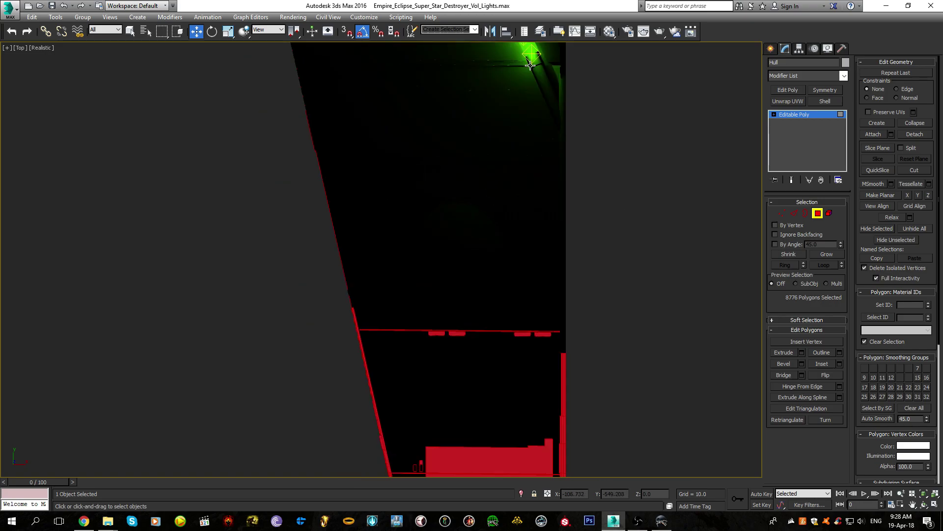
# Clear the polygon selection, activate the hull's slice plane, and move it forward to about Y -1479
pyautogui.click(629, 293)
pyautogui.click(877, 148)
pyautogui.scroll(-2, 442, 258)
pyautogui.press('e')
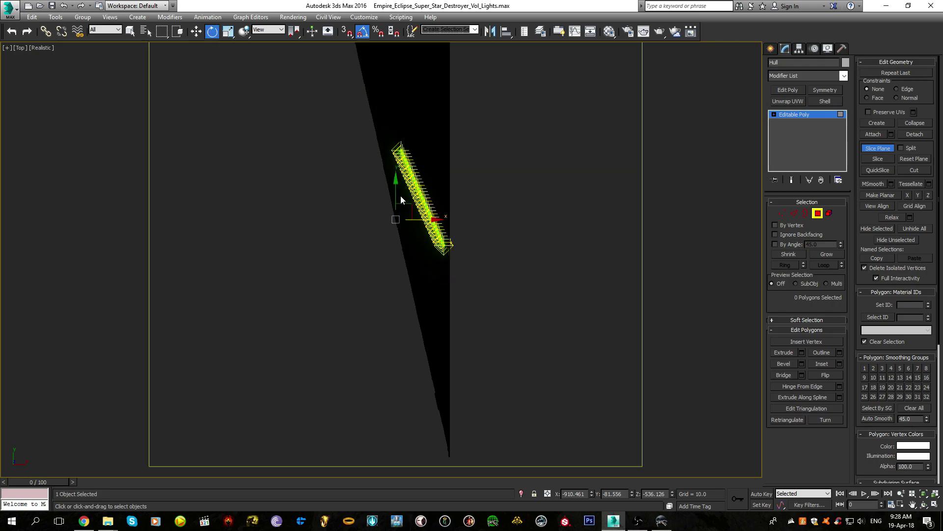
pyautogui.moveTo(389, 216); pyautogui.dragTo(378, 239)
pyautogui.press('w')
pyautogui.scroll(4, 401, 229)
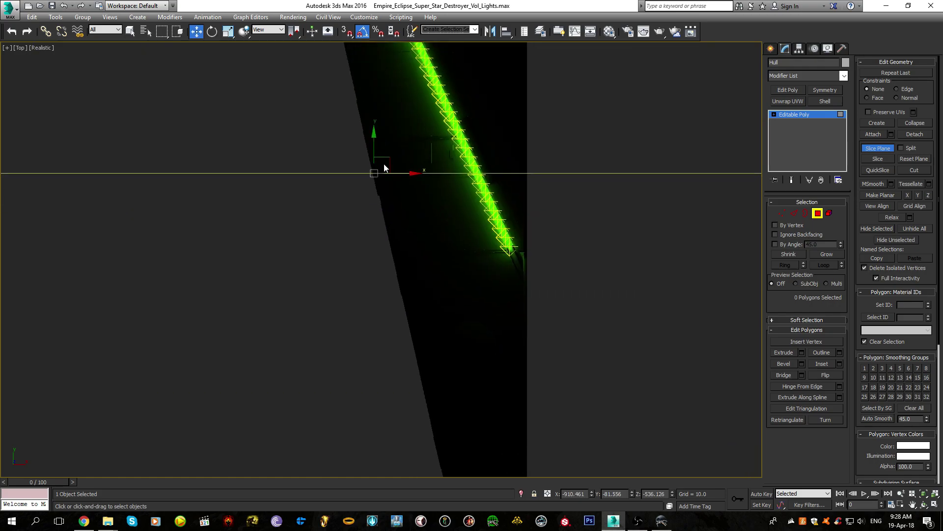
pyautogui.moveTo(374, 147); pyautogui.dragTo(370, 404)
# Select Omni077 at the forward end of the light row and check how far its range reaches
pyautogui.click(771, 48)
pyautogui.click(534, 131)
pyautogui.scroll(4, 499, 249)
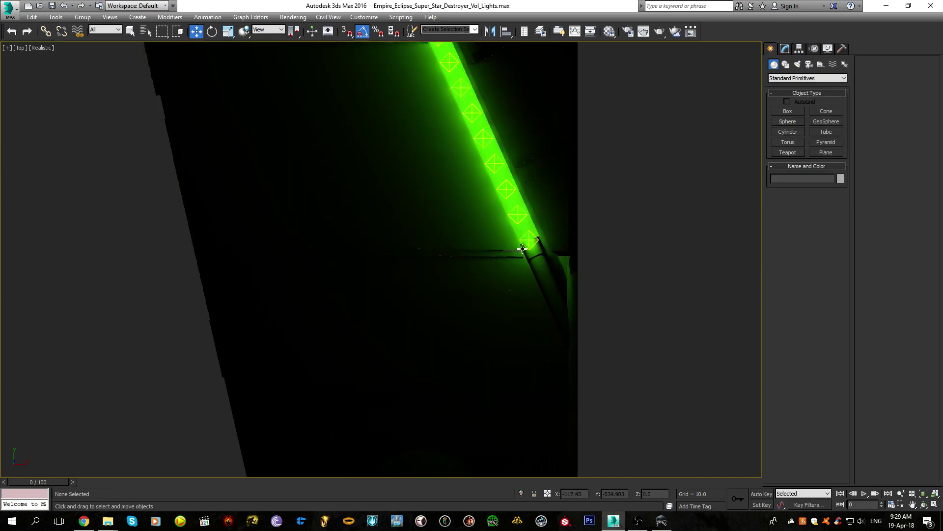
pyautogui.click(527, 238)
pyautogui.moveTo(528, 302)
pyautogui.mouseDown(button='middle')
pyautogui.moveTo(509, 243)
pyautogui.moveTo(508, 87)
pyautogui.mouseUp(button='middle')
pyautogui.moveTo(494, 339); pyautogui.dragTo(495, 274, button='middle')
pyautogui.press('F4')
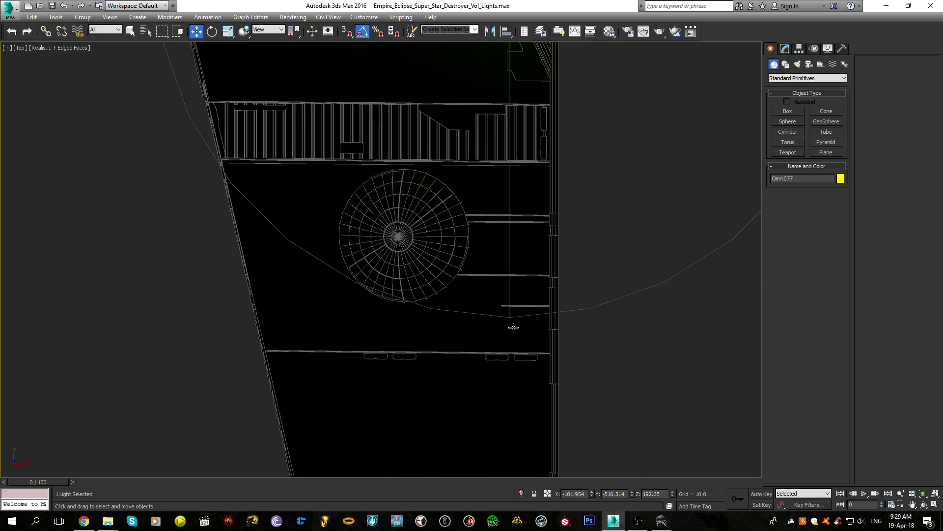
# Reselect the hull and slice it across at about Y -1279.7, just forward of the dome
pyautogui.click(513, 327)
pyautogui.click(784, 49)
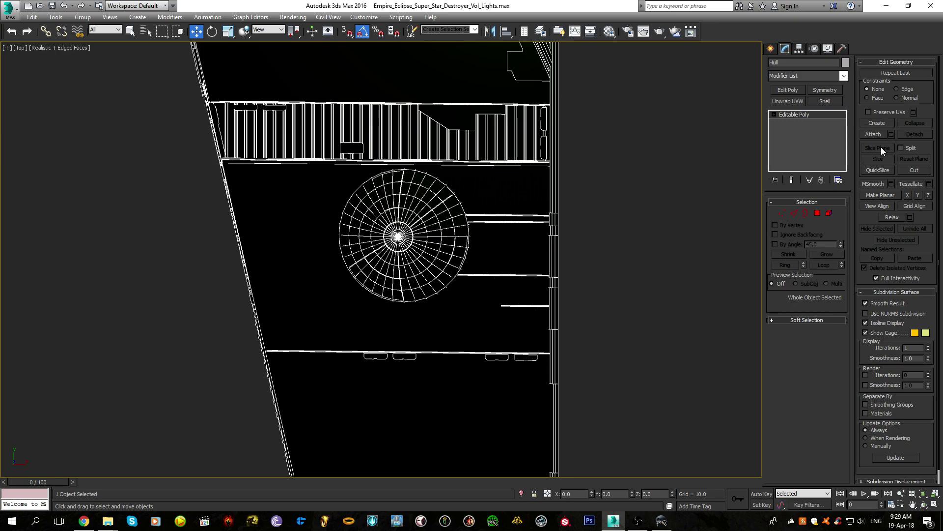
pyautogui.click(817, 212)
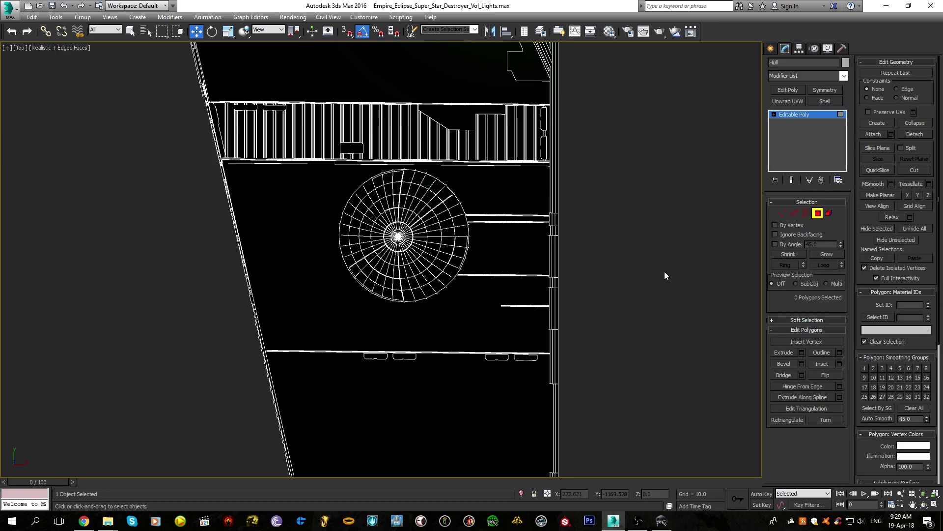
pyautogui.press('1')
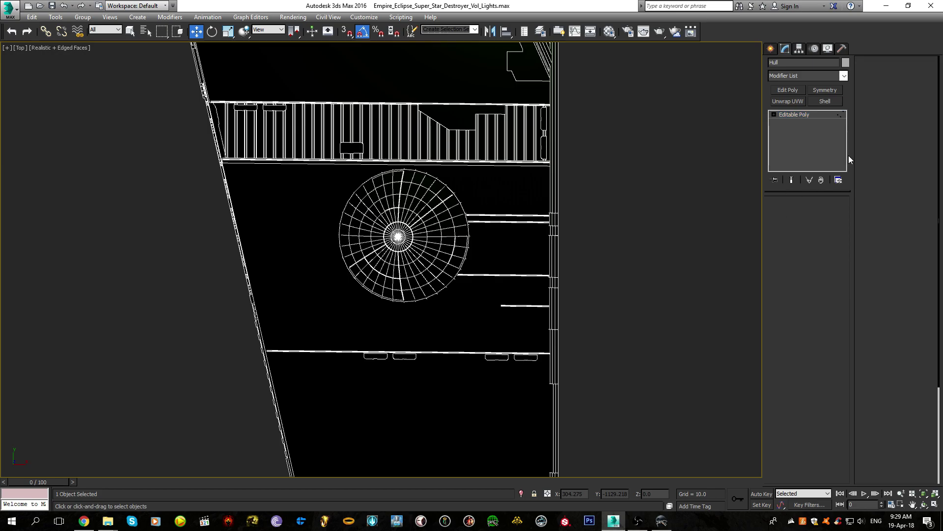
pyautogui.click(875, 147)
pyautogui.moveTo(473, 329); pyautogui.dragTo(477, 277, button='middle')
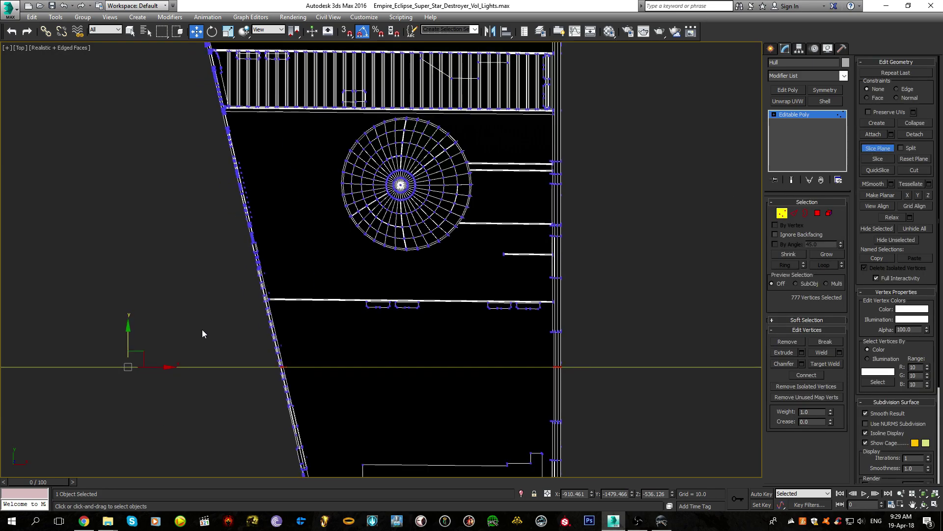
pyautogui.moveTo(128, 340); pyautogui.dragTo(187, 244)
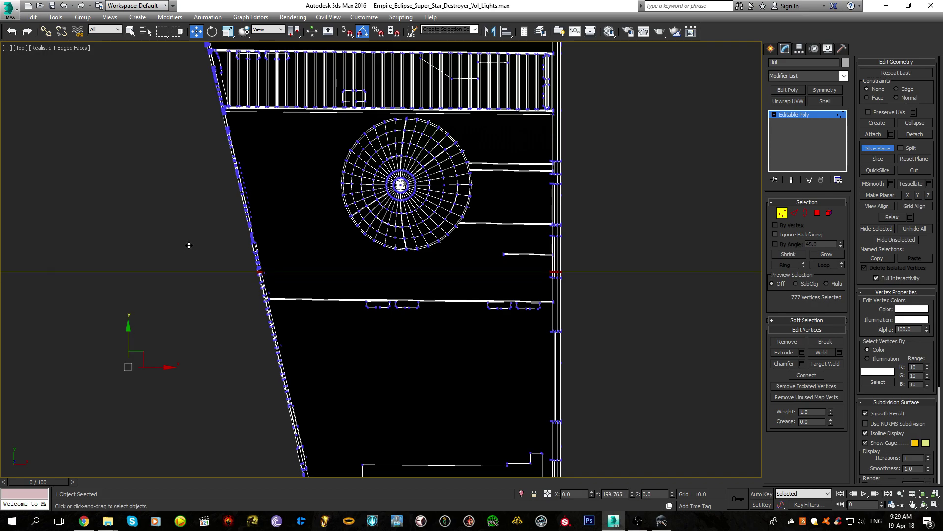
pyautogui.click(878, 158)
# Move the slice plane past the aft end of the omni lights to about Y 2090.6
pyautogui.scroll(-5, 347, 297)
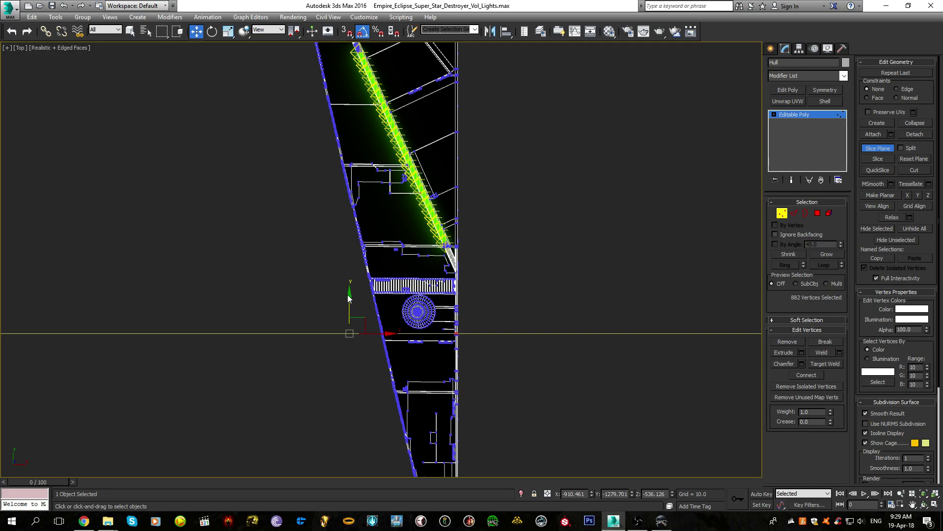
pyautogui.moveTo(347, 295); pyautogui.dragTo(323, 189)
pyautogui.moveTo(347, 281); pyautogui.dragTo(357, 416, button='middle')
pyautogui.scroll(-3, 361, 422)
pyautogui.moveTo(353, 415); pyautogui.dragTo(342, 154)
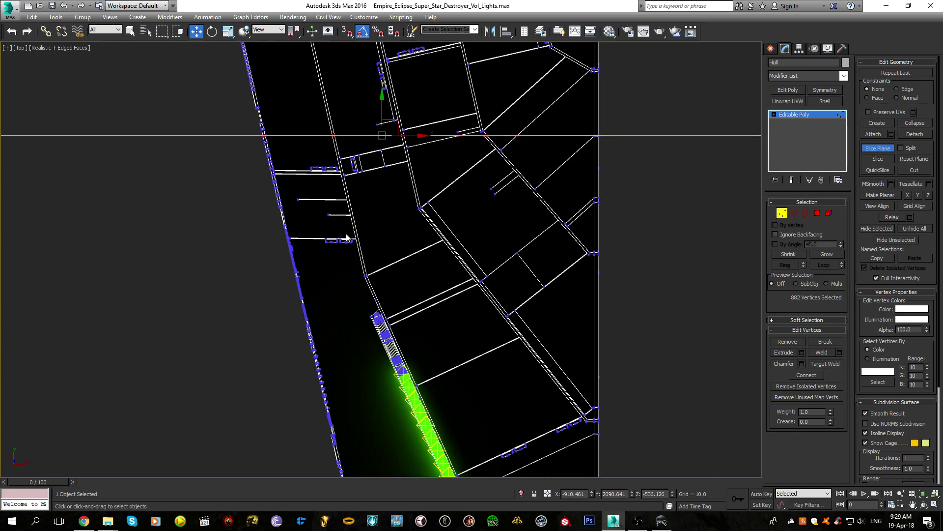
pyautogui.scroll(4, 349, 239)
# Select Omni071 at the aft end of the light row and check how far its range reaches
pyautogui.click(771, 49)
pyautogui.moveTo(619, 279); pyautogui.dragTo(570, 50, button='middle')
pyautogui.click(152, 305)
pyautogui.click(416, 287)
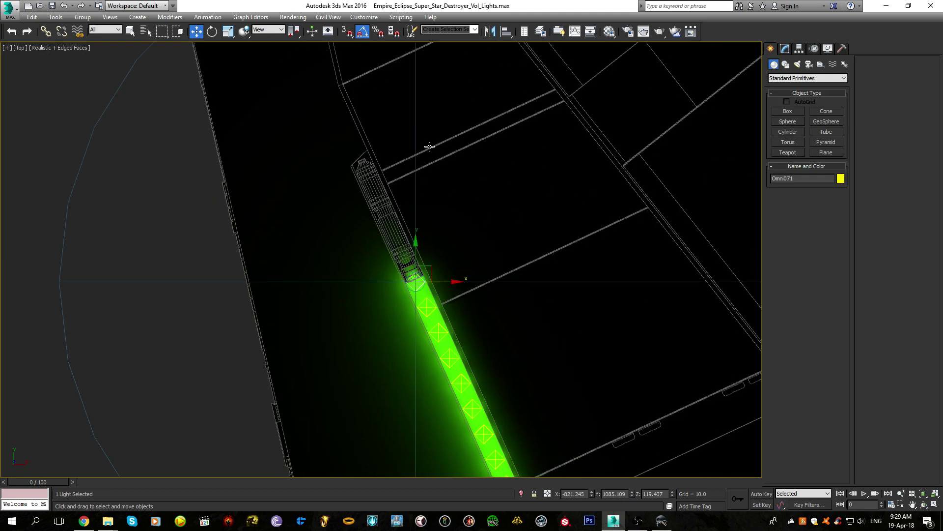
pyautogui.scroll(6, 440, 312)
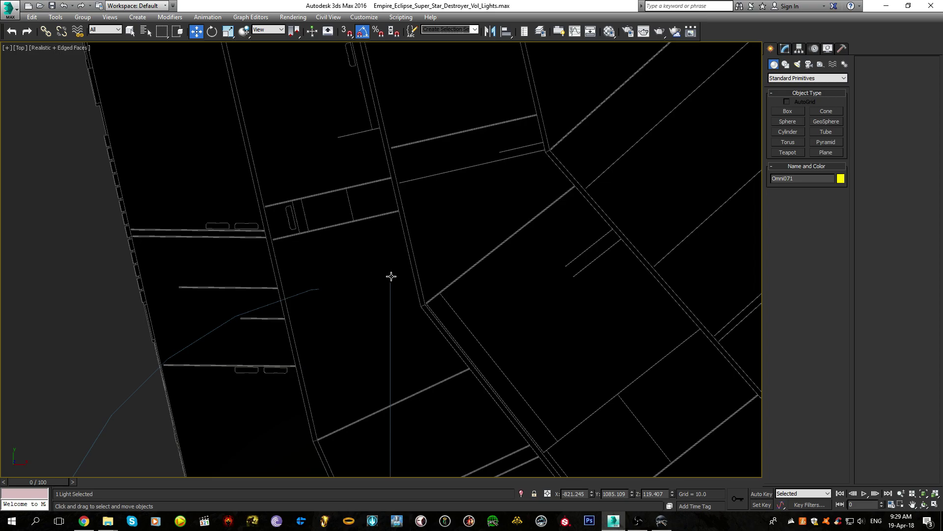
# Reselect the hull and slice it across at about Y 1884.7, behind the aft end of the lights
pyautogui.click(392, 268)
pyautogui.click(785, 49)
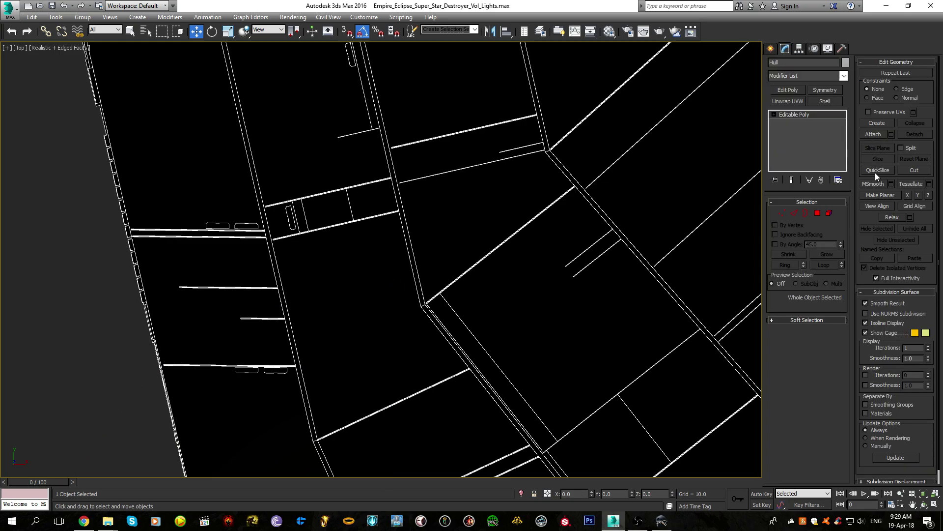
pyautogui.click(781, 214)
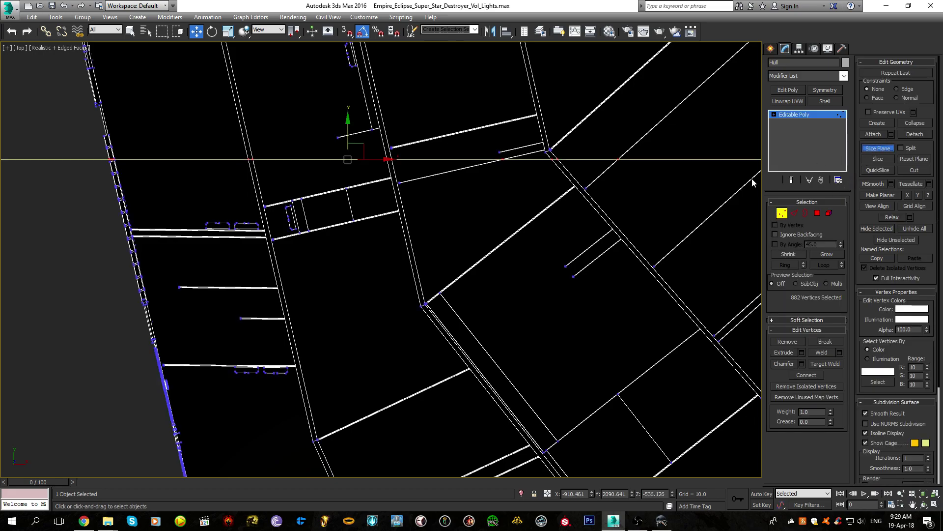
pyautogui.moveTo(347, 139); pyautogui.dragTo(326, 231)
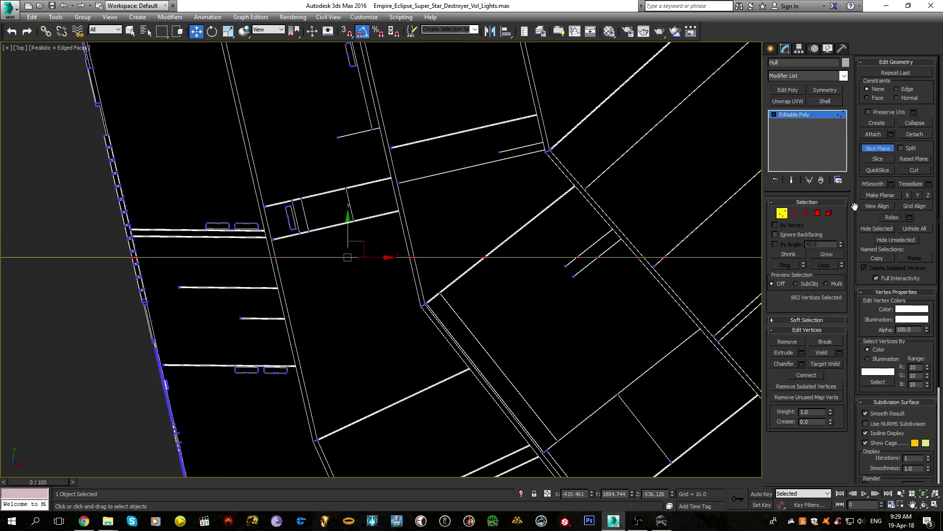
pyautogui.click(886, 150)
pyautogui.scroll(-5, 551, 249)
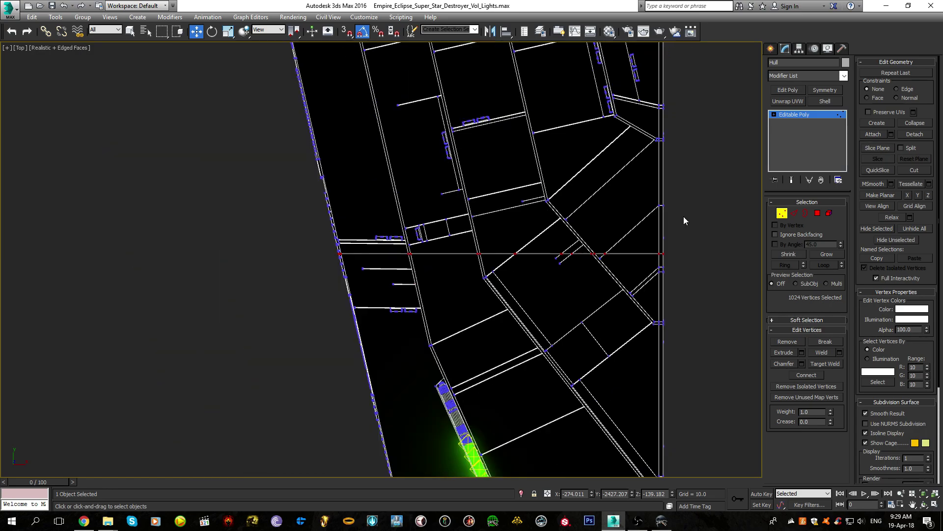
# Select the hull polygons behind the aft slice line and delete them
pyautogui.click(822, 213)
pyautogui.moveTo(562, 145); pyautogui.dragTo(459, 299, button='middle')
pyautogui.scroll(-5, 459, 299)
pyautogui.moveTo(306, 137); pyautogui.dragTo(461, 256)
pyautogui.moveTo(574, 343); pyautogui.dragTo(566, 349)
pyautogui.scroll(4, 472, 349)
pyautogui.press('Delete')
# Select all hull polygons ahead of the forward slice line, out to the bow tip, and delete them
pyautogui.moveTo(481, 376); pyautogui.dragTo(452, 30, button='middle')
pyautogui.scroll(-5, 482, 220)
pyautogui.moveTo(432, 314); pyautogui.dragTo(416, 214, button='middle')
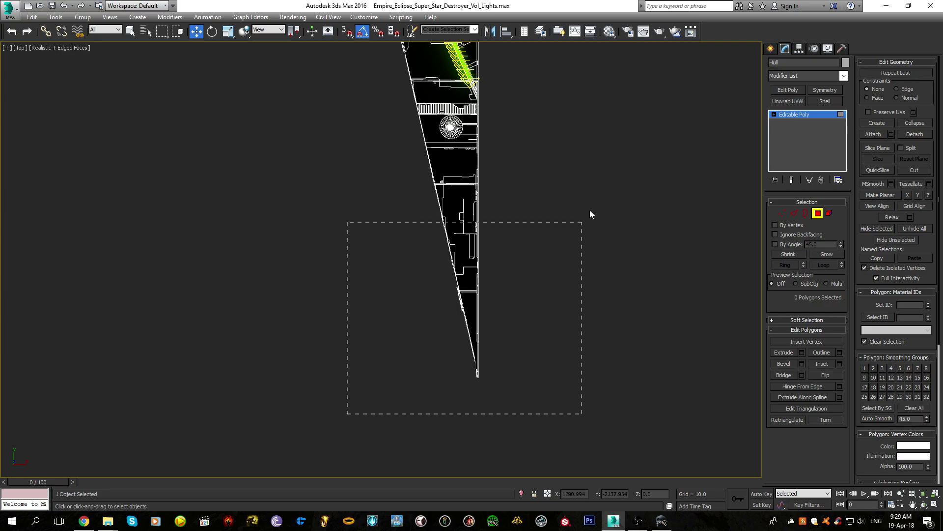
pyautogui.moveTo(609, 170); pyautogui.dragTo(608, 169)
pyautogui.scroll(6, 471, 137)
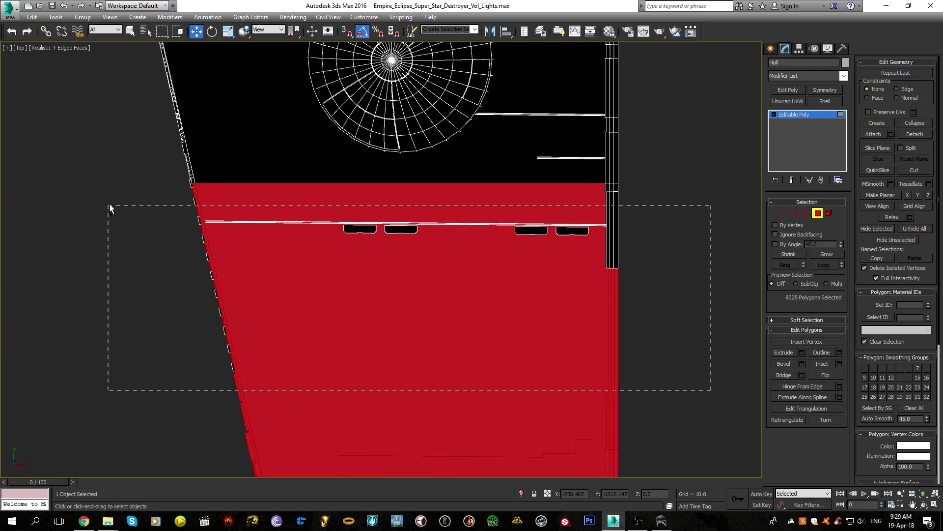
pyautogui.moveTo(113, 192); pyautogui.dragTo(114, 192)
pyautogui.press('Delete')
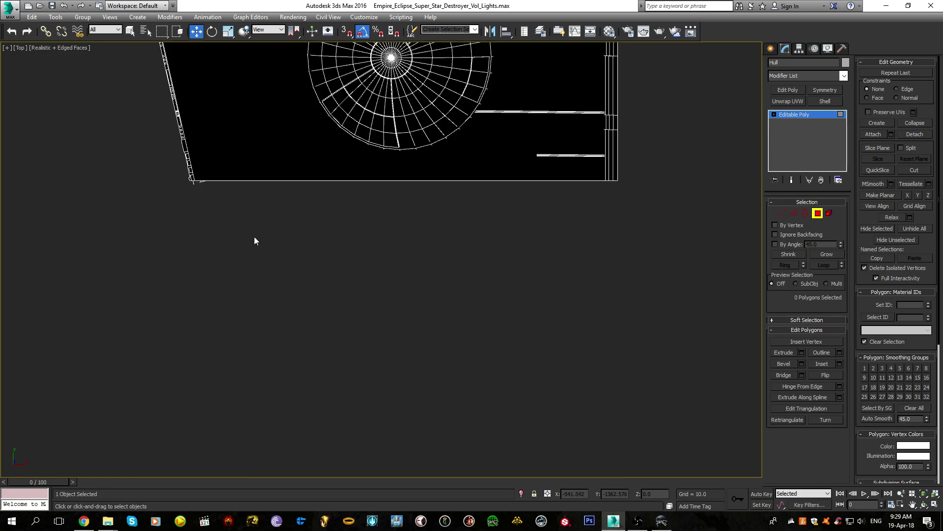
# Select the stray polygons left at the outer corner of the forward cut and delete them
pyautogui.scroll(-3, 253, 241)
pyautogui.scroll(4, 245, 222)
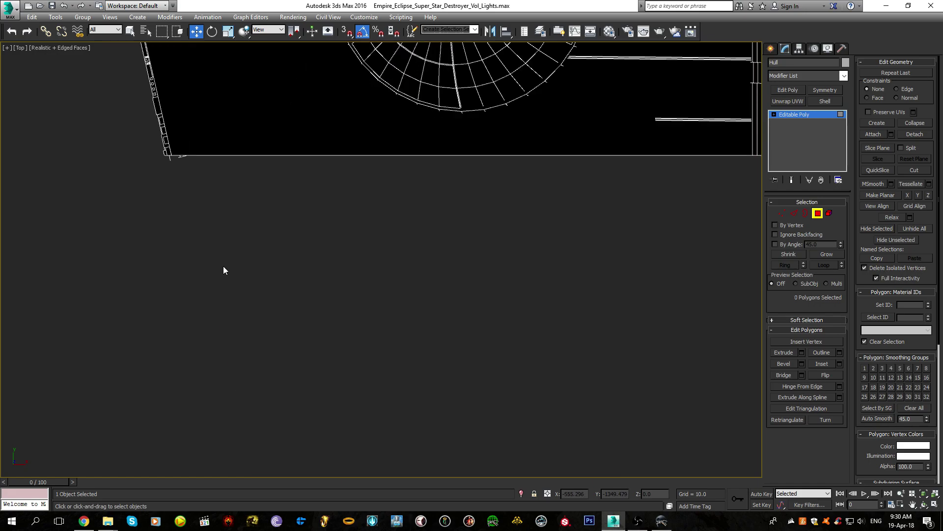
pyautogui.scroll(3, 139, 173)
pyautogui.moveTo(356, 132); pyautogui.dragTo(350, 135)
pyautogui.press('Delete')
# Examine the trimmed hull from above along the green light row, with edged faces turned off
pyautogui.moveTo(634, 62); pyautogui.dragTo(242, 305, button='middle')
pyautogui.scroll(-4, 243, 304)
pyautogui.scroll(-5, 242, 304)
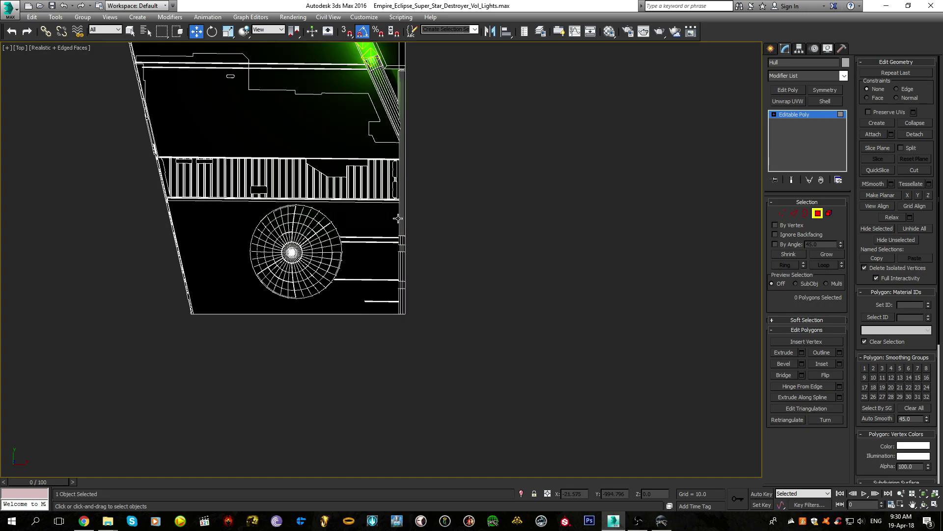
pyautogui.moveTo(415, 255); pyautogui.dragTo(512, 474, button='middle')
pyautogui.moveTo(466, 279); pyautogui.dragTo(491, 427, button='middle')
pyautogui.press('F4')
pyautogui.moveTo(474, 232); pyautogui.dragTo(506, 436, button='middle')
pyautogui.moveTo(413, 226); pyautogui.dragTo(490, 393, button='middle')
pyautogui.moveTo(400, 375)
pyautogui.keyDown('alt'); pyautogui.mouseDown(button='middle')
pyautogui.moveTo(474, 295)
pyautogui.moveTo(501, 283)
pyautogui.moveTo(440, 291)
pyautogui.moveTo(307, 249)
pyautogui.moveTo(393, 337)
pyautogui.moveTo(357, 267)
pyautogui.mouseUp(button='middle'); pyautogui.keyUp('alt')
# Examine the hull in the front view, with and without edged faces, to see how far the green light reaches downward
pyautogui.press('f')
pyautogui.press('F4')
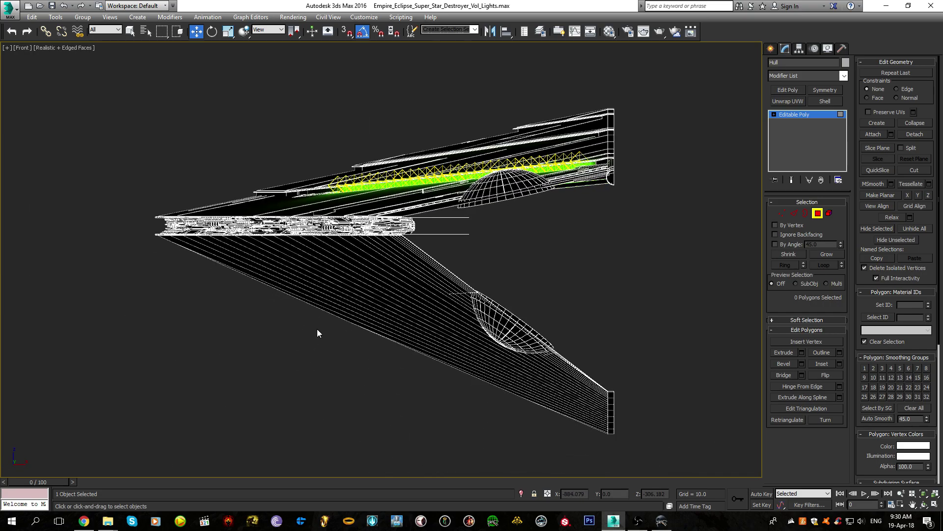
pyautogui.press('F3')
pyautogui.press('F3')
pyautogui.press('F4')
pyautogui.scroll(10, 339, 225)
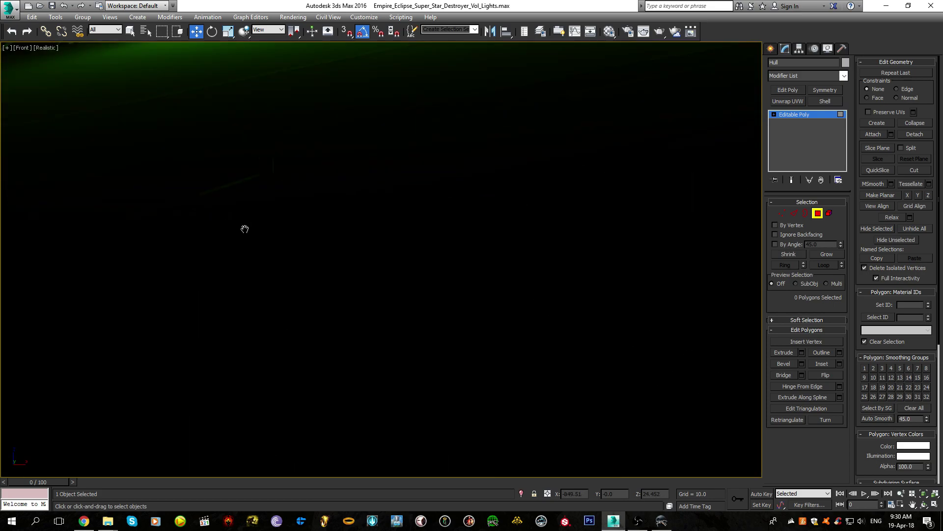
pyautogui.moveTo(244, 229); pyautogui.dragTo(152, 246, button='middle')
pyautogui.press('F4')
pyautogui.scroll(-10, 153, 247)
pyautogui.moveTo(235, 332); pyautogui.dragTo(340, 270, button='middle')
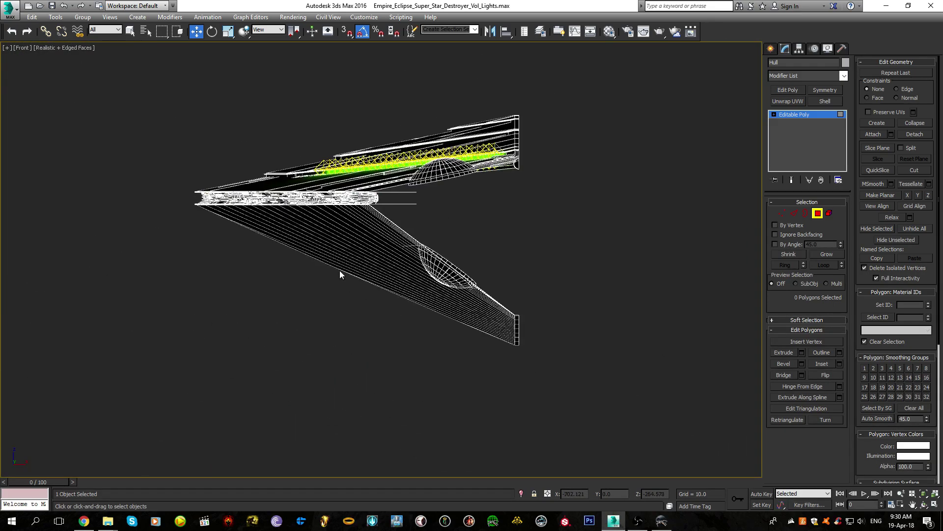
pyautogui.press('F4')
pyautogui.press('F4')
# Select the lower hull polygons beneath the side trench in the front view and delete them
pyautogui.moveTo(569, 416); pyautogui.dragTo(57, 197)
pyautogui.scroll(5, 135, 195)
pyautogui.moveTo(343, 216); pyautogui.dragTo(83, 227, button='middle')
pyautogui.press('Delete')
# Switch to element selection, select the detail elements on the lower half of the side trench and delete them
pyautogui.click(828, 212)
pyautogui.moveTo(619, 282); pyautogui.dragTo(562, 291, button='middle')
pyautogui.moveTo(680, 335); pyautogui.dragTo(245, 284)
pyautogui.moveTo(13, 222); pyautogui.dragTo(20, 219)
pyautogui.scroll(3, 233, 212)
pyautogui.scroll(3, 233, 213)
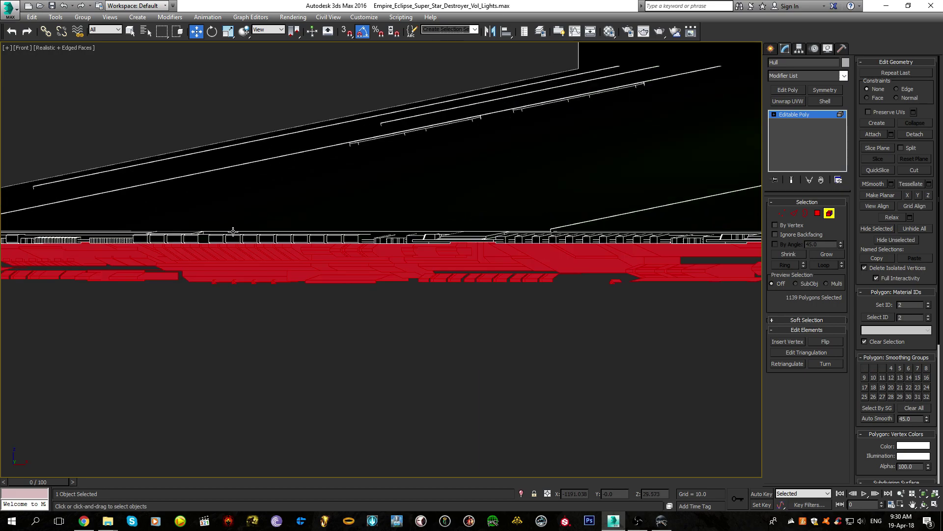
pyautogui.press('Delete')
# Examine the side trench's cut lower edge and the trimmed hull from several angles, with edged faces turned off
pyautogui.scroll(-5, 152, 243)
pyautogui.scroll(5, 20, 246)
pyautogui.scroll(6, 94, 262)
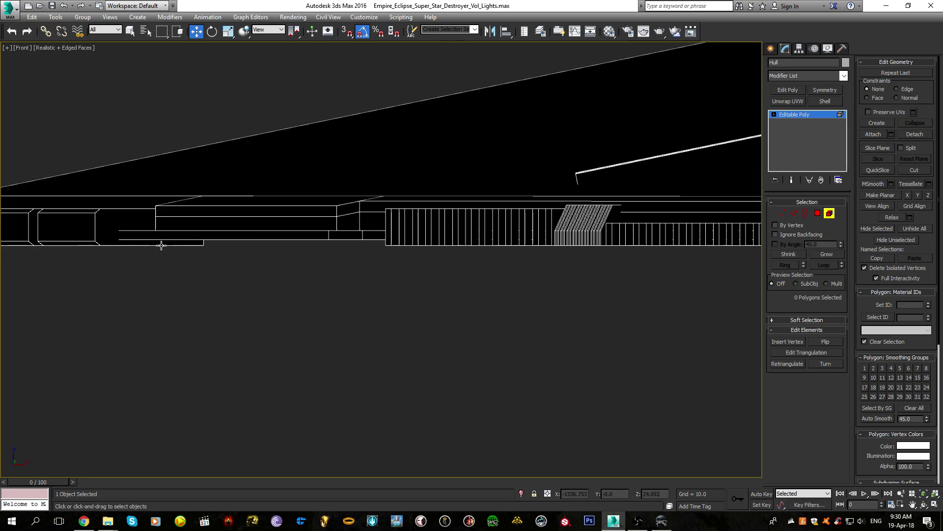
pyautogui.scroll(-10, 255, 257)
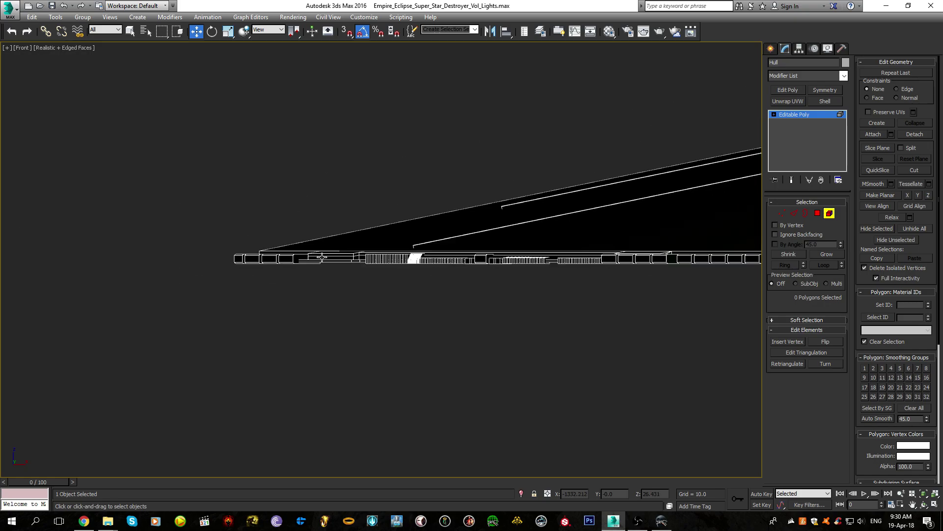
pyautogui.moveTo(557, 261); pyautogui.dragTo(146, 404, button='middle')
pyautogui.moveTo(703, 336); pyautogui.dragTo(339, 301, button='middle')
pyautogui.scroll(-3, 401, 305)
pyautogui.keyDown('alt'); pyautogui.moveTo(408, 313); pyautogui.dragTo(189, 164, button='middle'); pyautogui.keyUp('alt')
pyautogui.press('F4')
pyautogui.keyDown('alt'); pyautogui.moveTo(489, 360); pyautogui.dragTo(428, 346, button='middle'); pyautogui.keyUp('alt')
pyautogui.moveTo(428, 346); pyautogui.dragTo(440, 349, button='middle')
pyautogui.moveTo(296, 296); pyautogui.dragTo(648, 403, button='middle')
pyautogui.scroll(-3, 459, 322)
pyautogui.keyDown('alt'); pyautogui.moveTo(408, 287); pyautogui.dragTo(550, 334, button='middle'); pyautogui.keyUp('alt')
pyautogui.scroll(6, 217, 183)
pyautogui.moveTo(123, 170); pyautogui.dragTo(235, 214, button='middle')
pyautogui.scroll(-4, 234, 215)
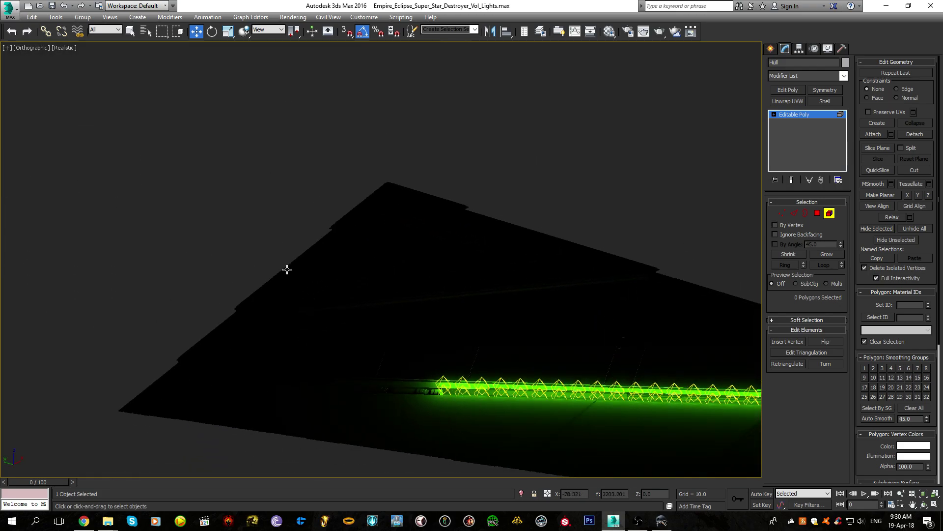